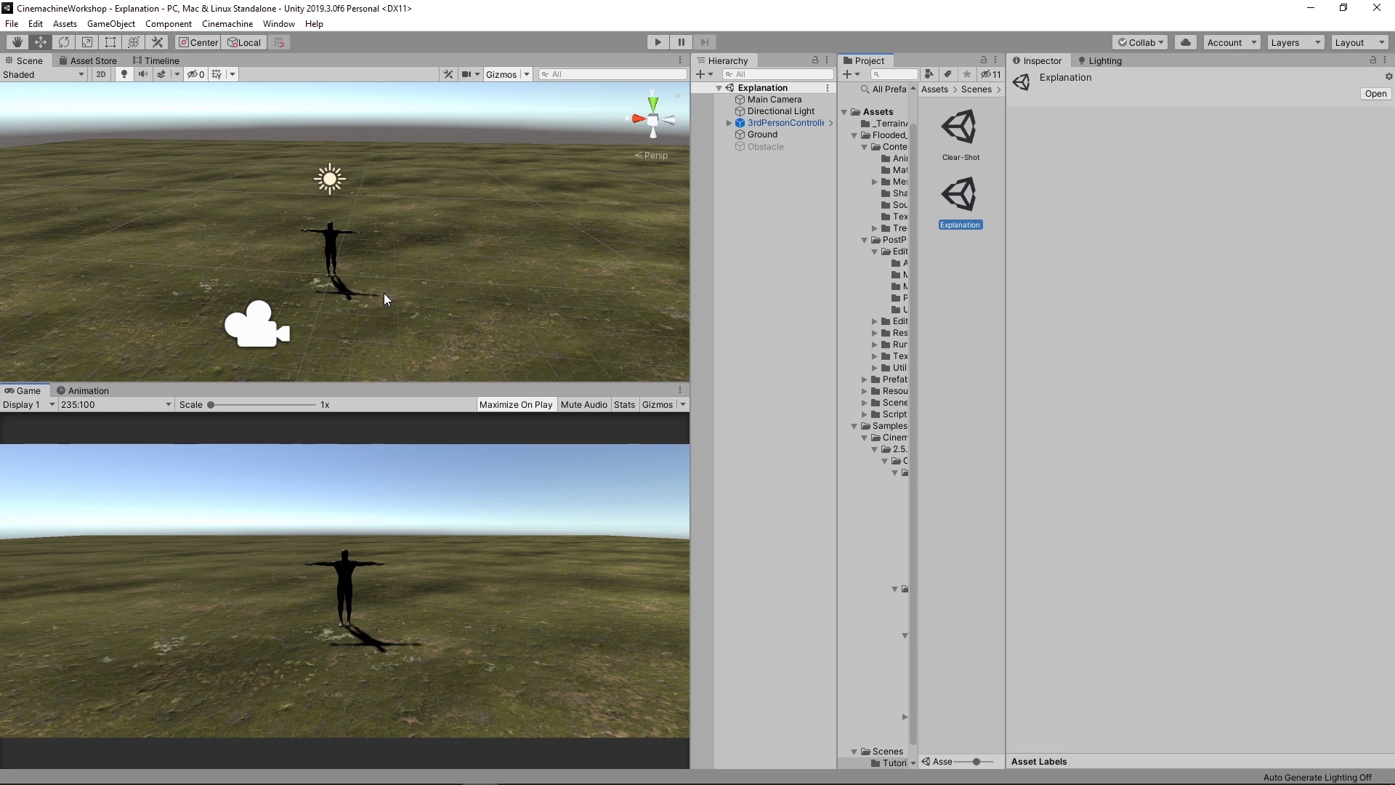
# Create a Cinemachine ClearShot camera in the scene and expand it to show its child camera.
pyautogui.click(228, 24)
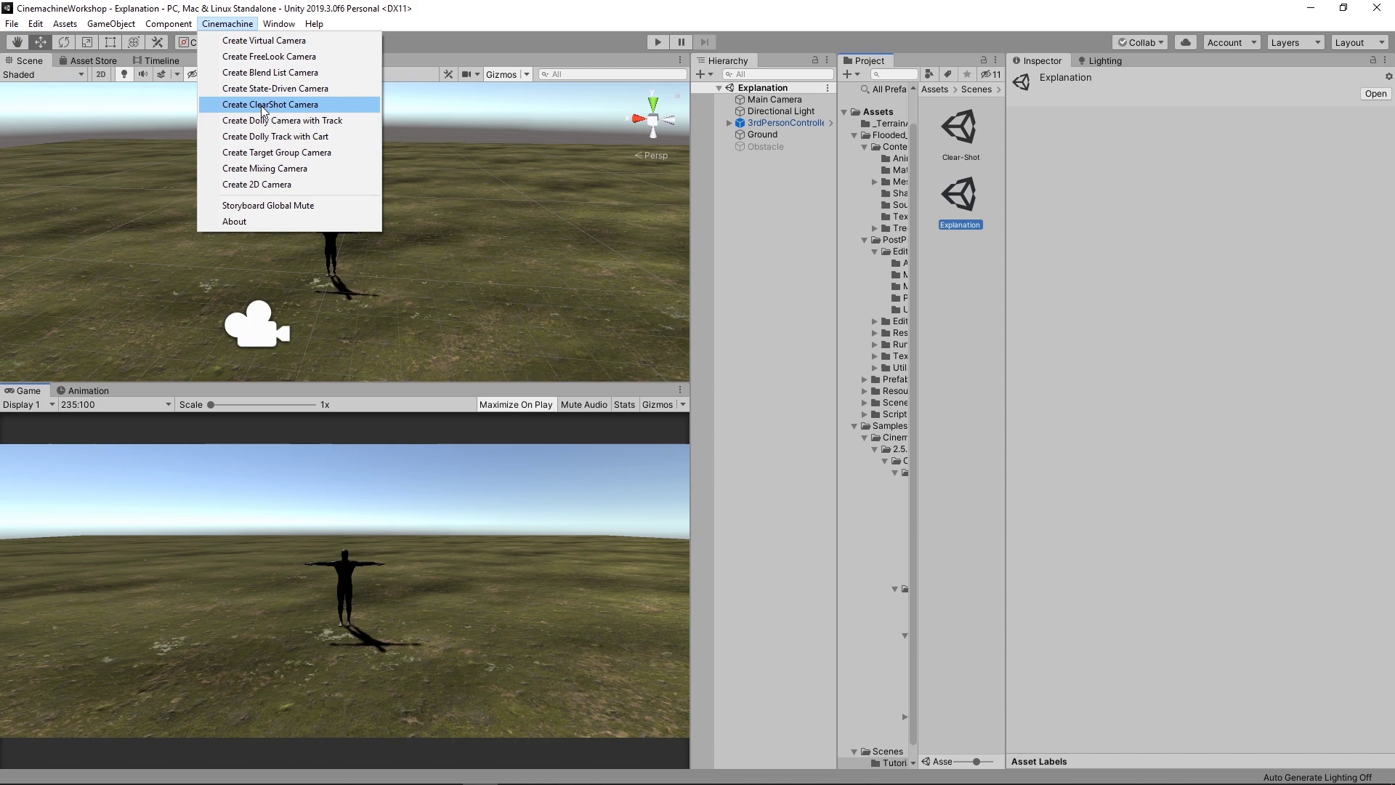
pyautogui.click(311, 110)
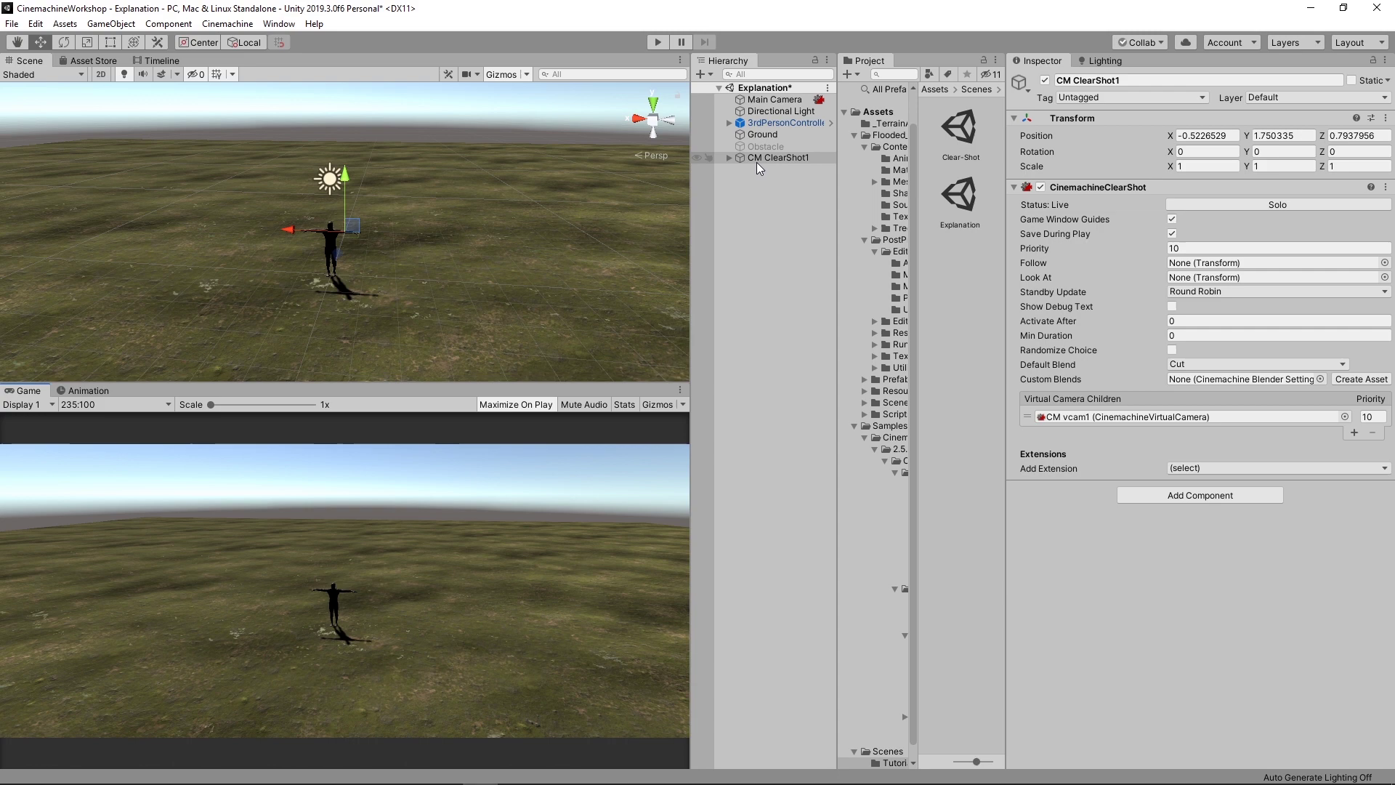
pyautogui.click(729, 157)
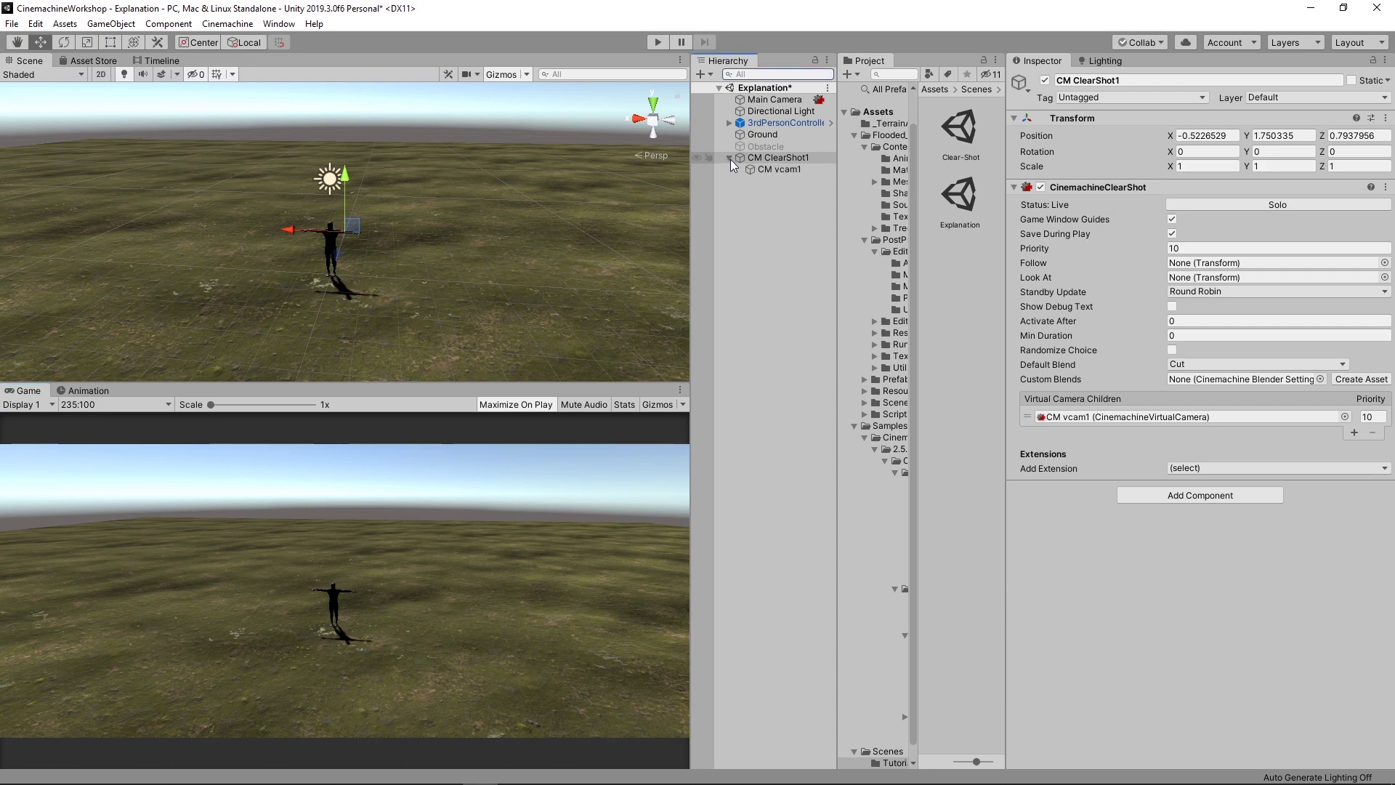
# Examine the CinemachineBrain on the Main Camera and the settings of the ClearShot camera and its child CM vcam1.
pyautogui.click(779, 101)
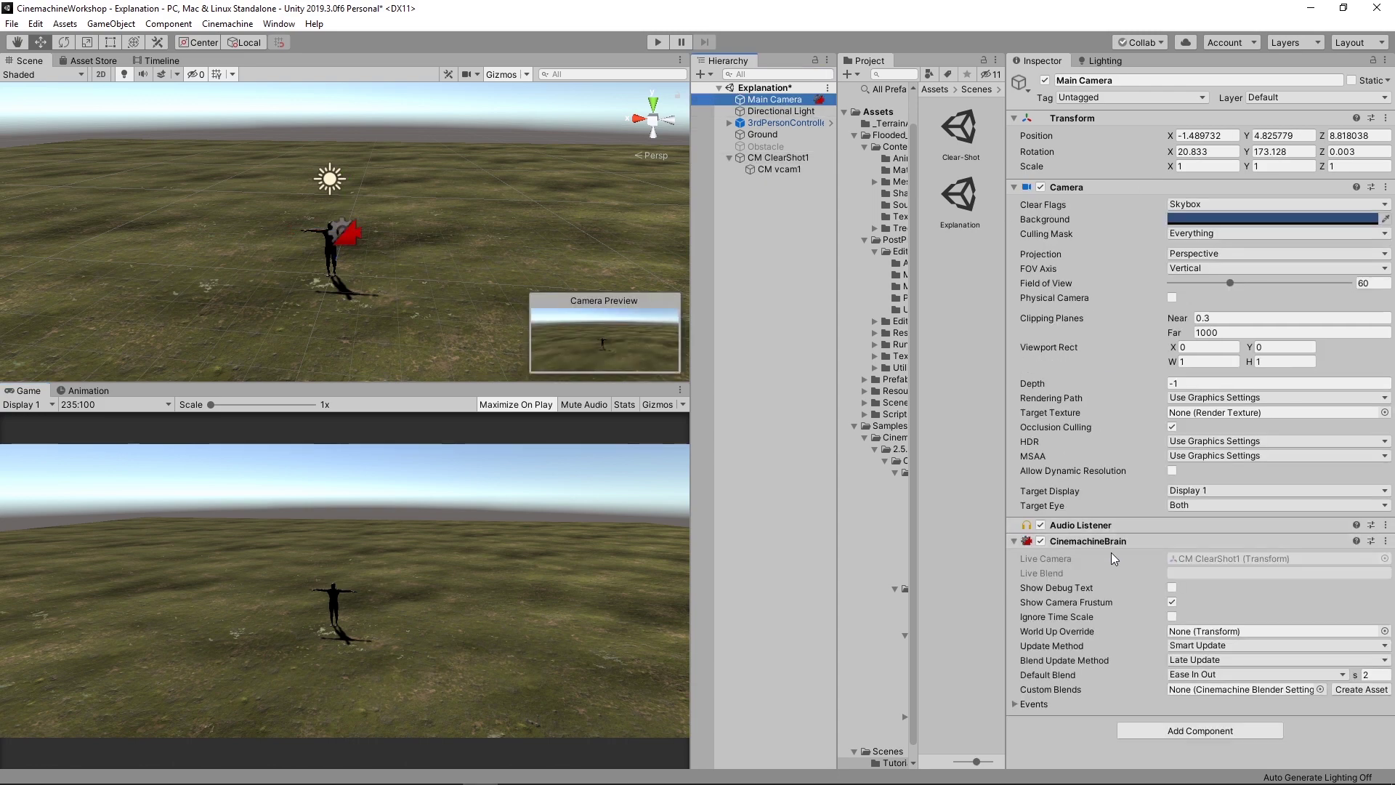
pyautogui.click(748, 158)
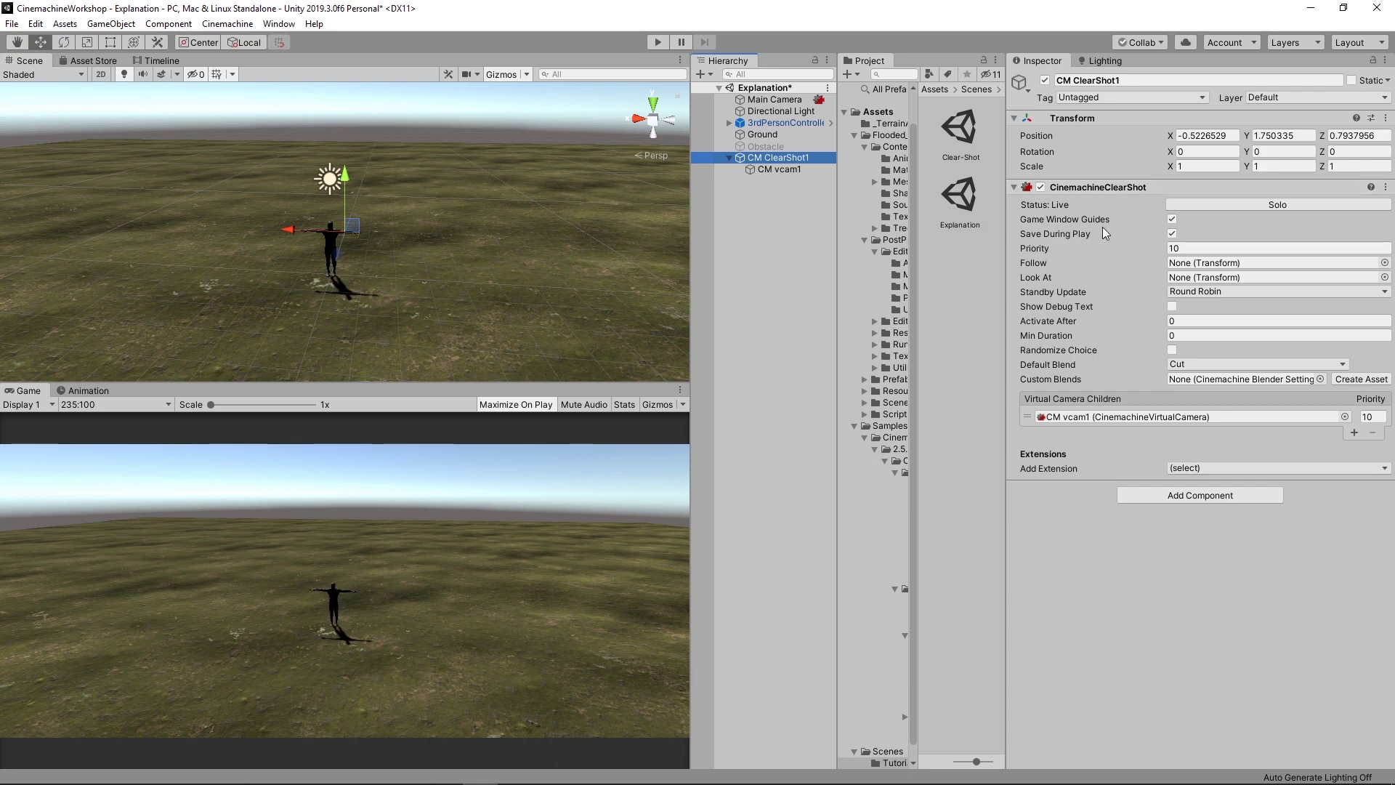
pyautogui.click(789, 177)
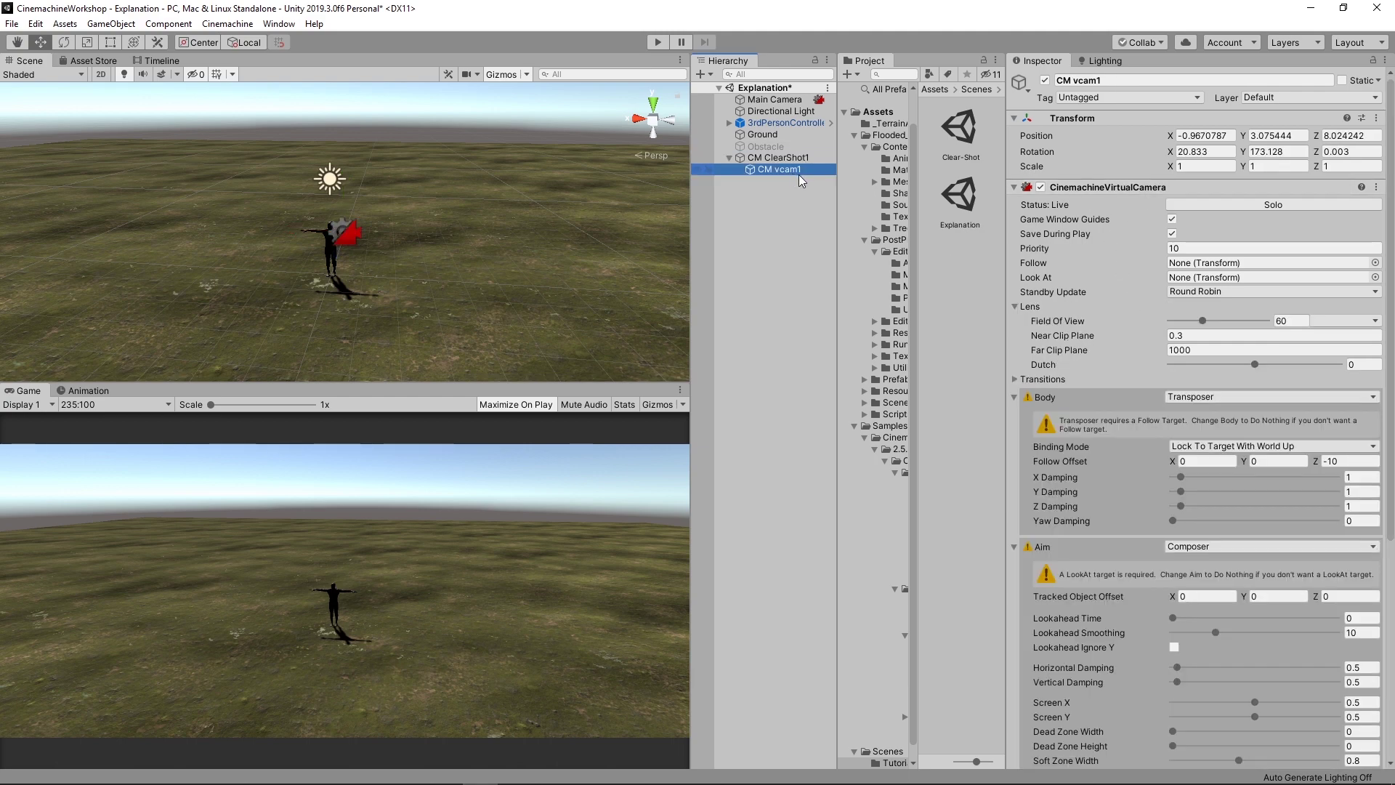
pyautogui.scroll(-5, 1141, 283)
# Add a second virtual camera to the Virtual Camera Children of CM ClearShot1 and select it.
pyautogui.click(751, 157)
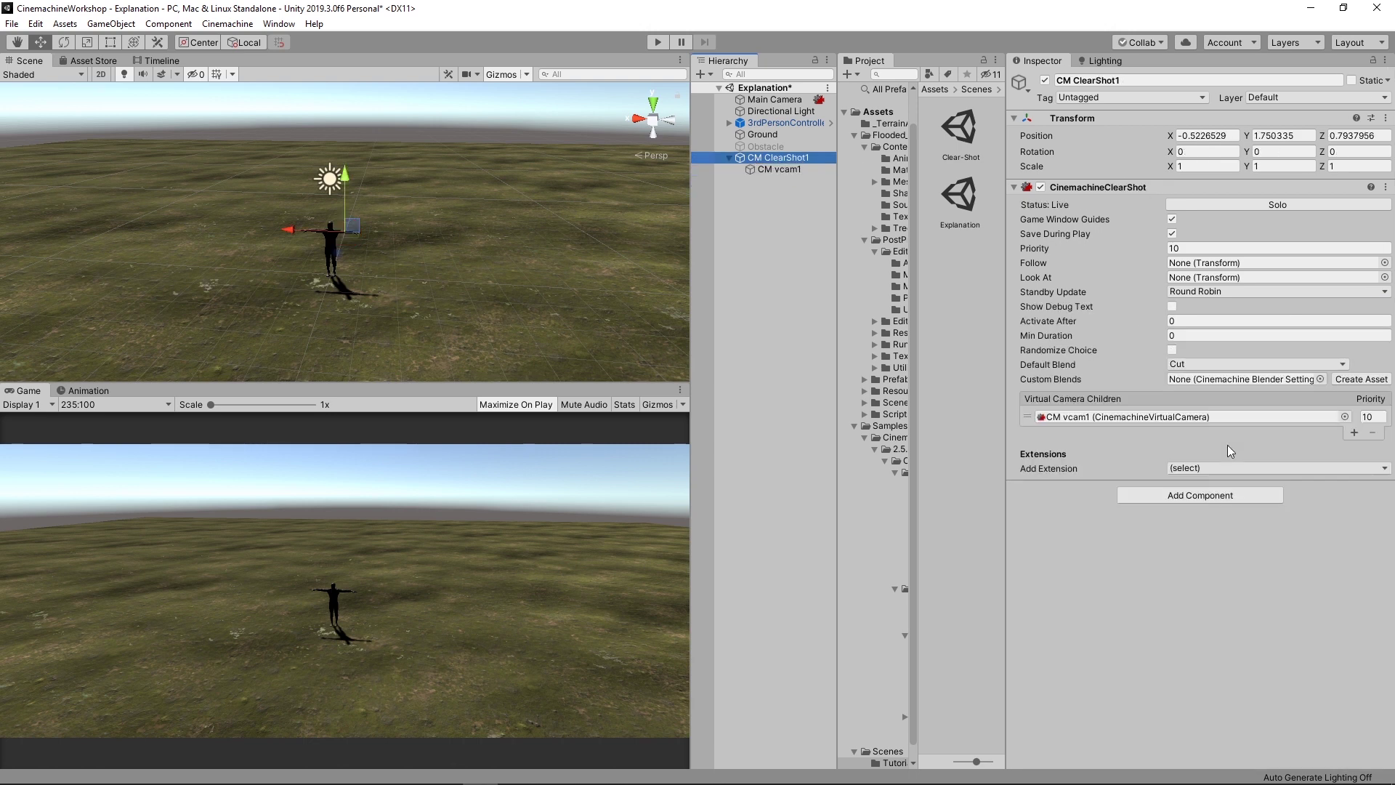
pyautogui.click(1354, 434)
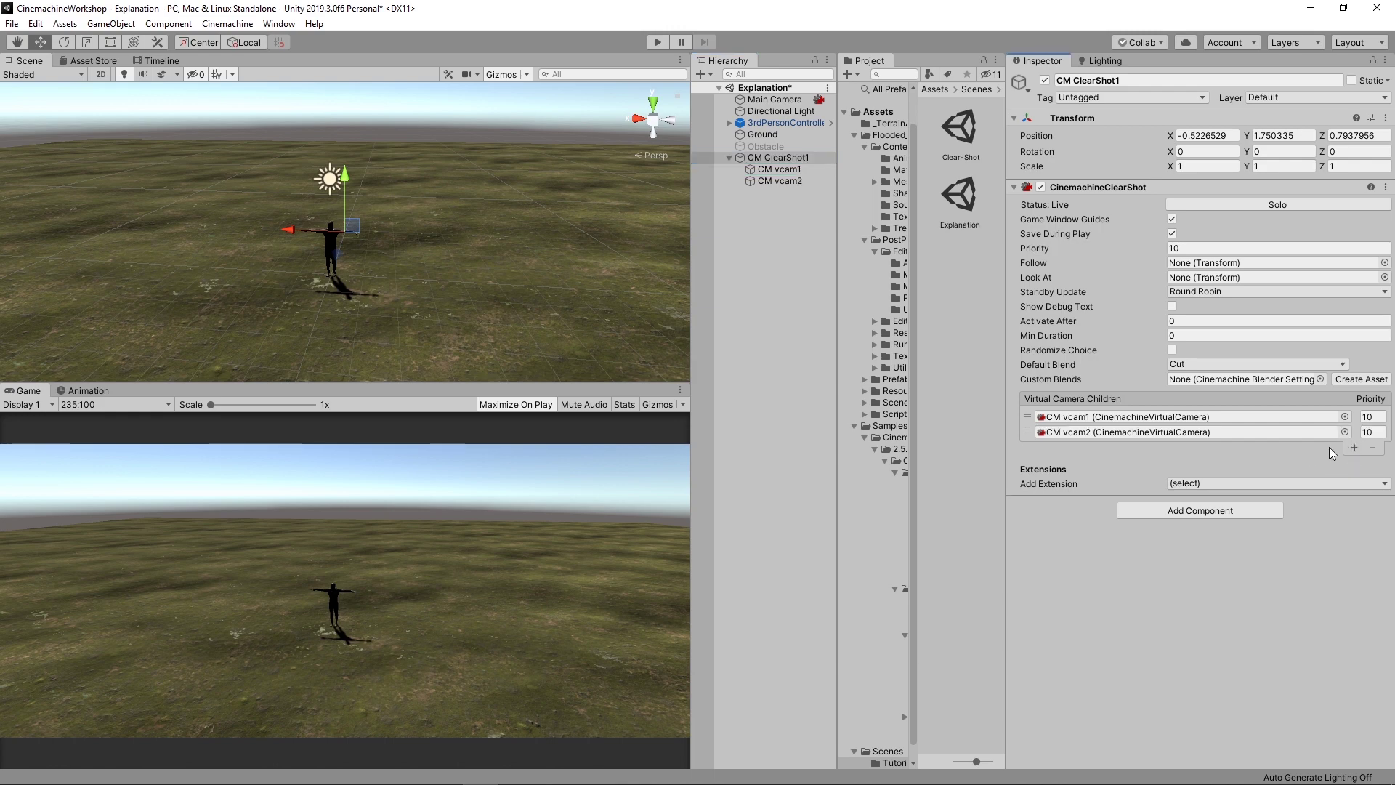
pyautogui.click(781, 181)
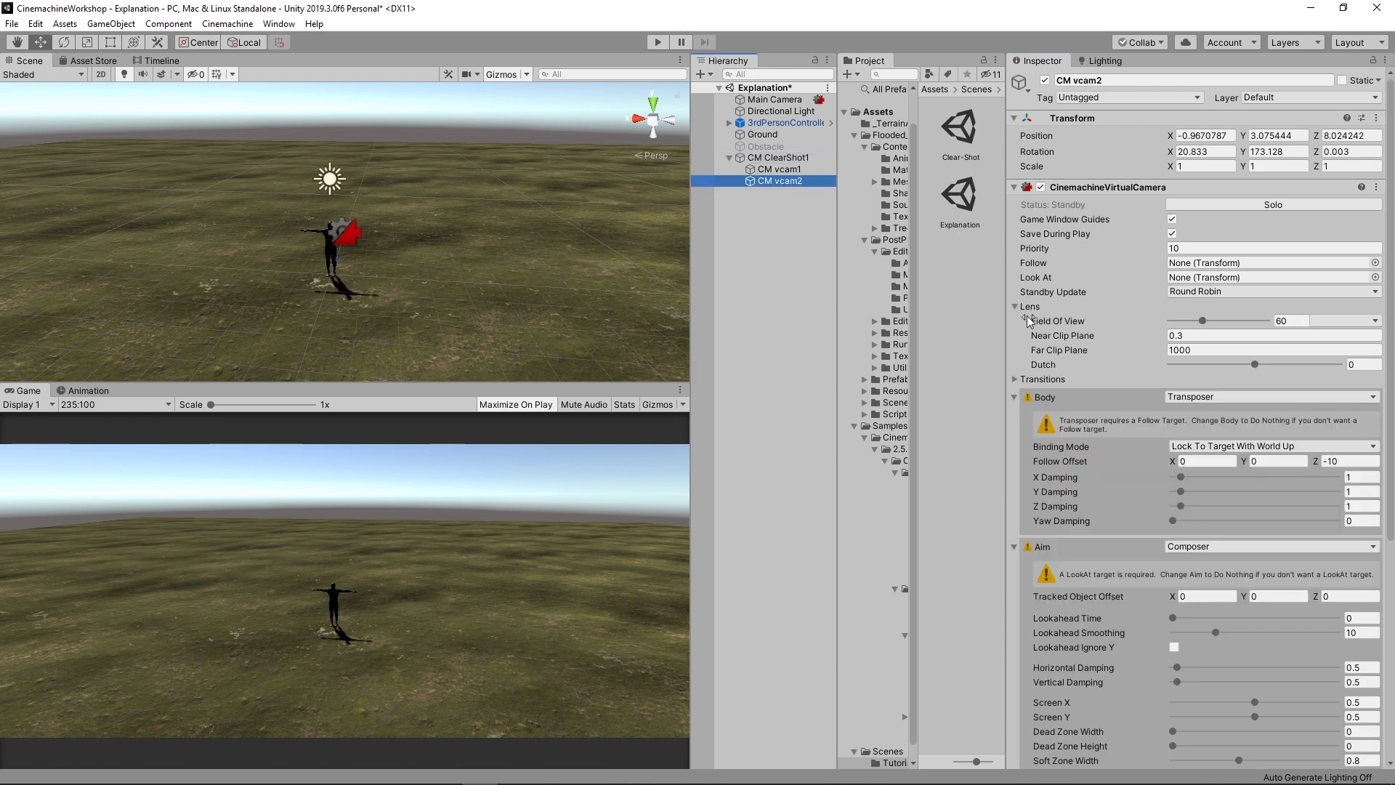
# Place CM vcam1 by aligning it with a low scene view that shows the character from the side.
pyautogui.press('Up')
pyautogui.keyDown('alt'); pyautogui.moveTo(622, 305); pyautogui.dragTo(255, 250); pyautogui.keyUp('alt')
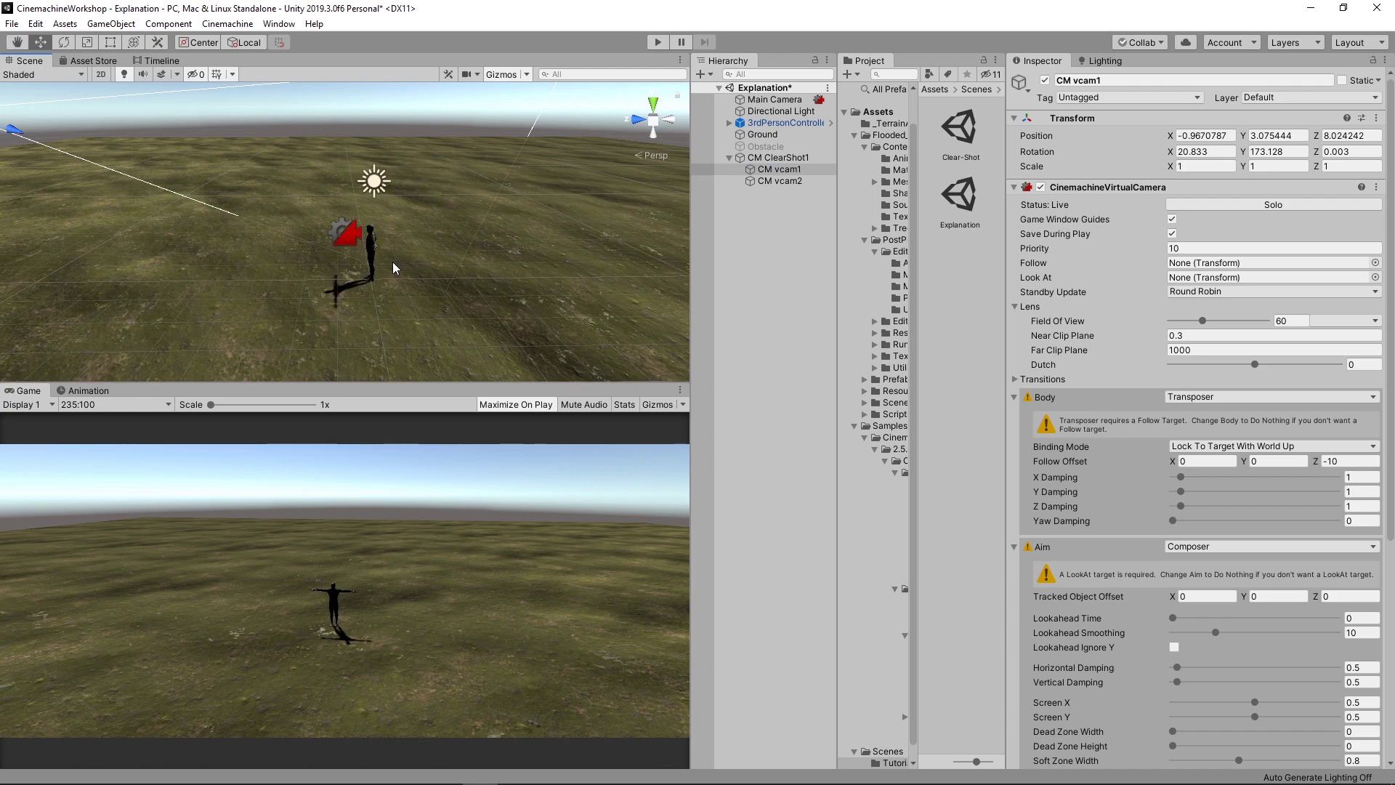
pyautogui.scroll(-4, 45, 161)
pyautogui.moveTo(57, 149); pyautogui.dragTo(390, 169)
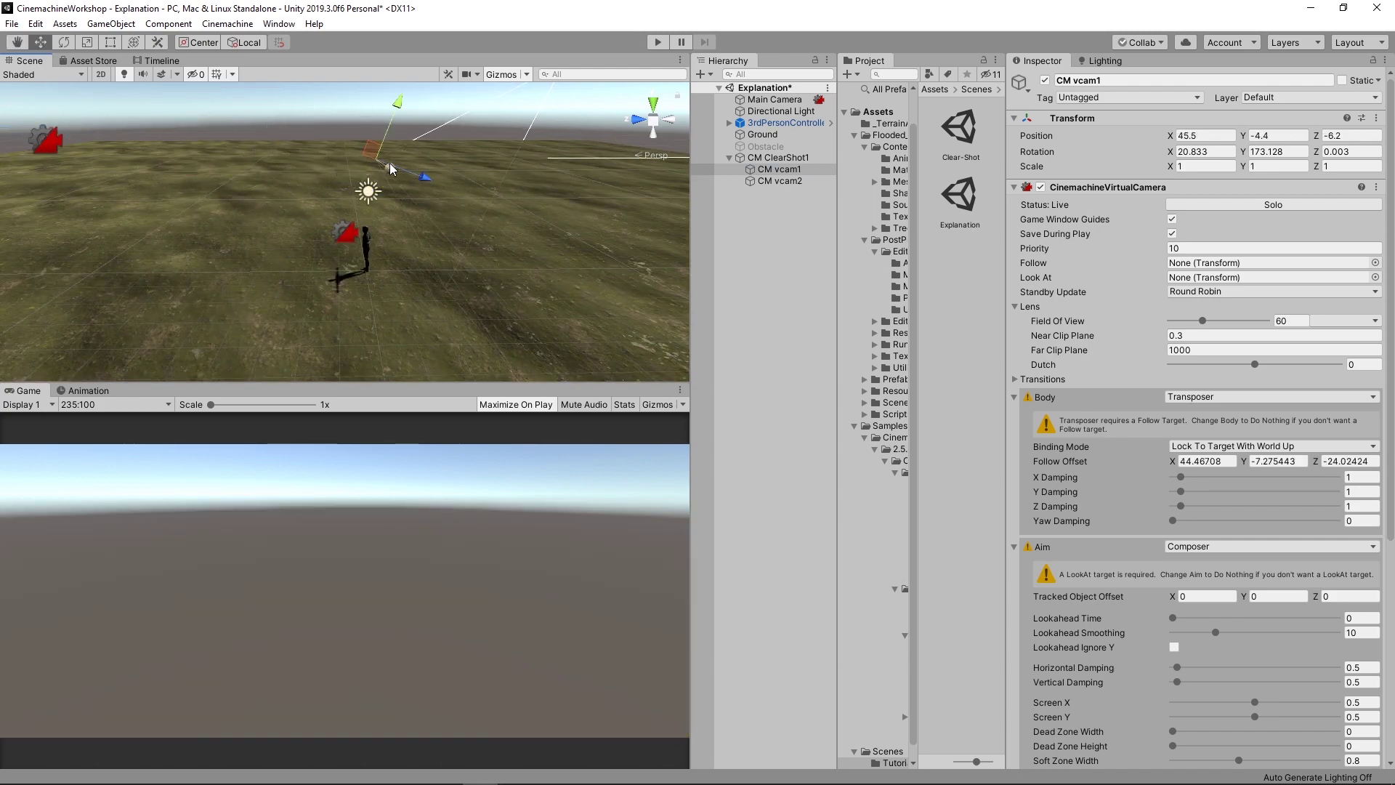
pyautogui.hotkey('ctrl', 'z')
pyautogui.keyDown('alt'); pyautogui.moveTo(581, 327); pyautogui.dragTo(471, 258); pyautogui.keyUp('alt')
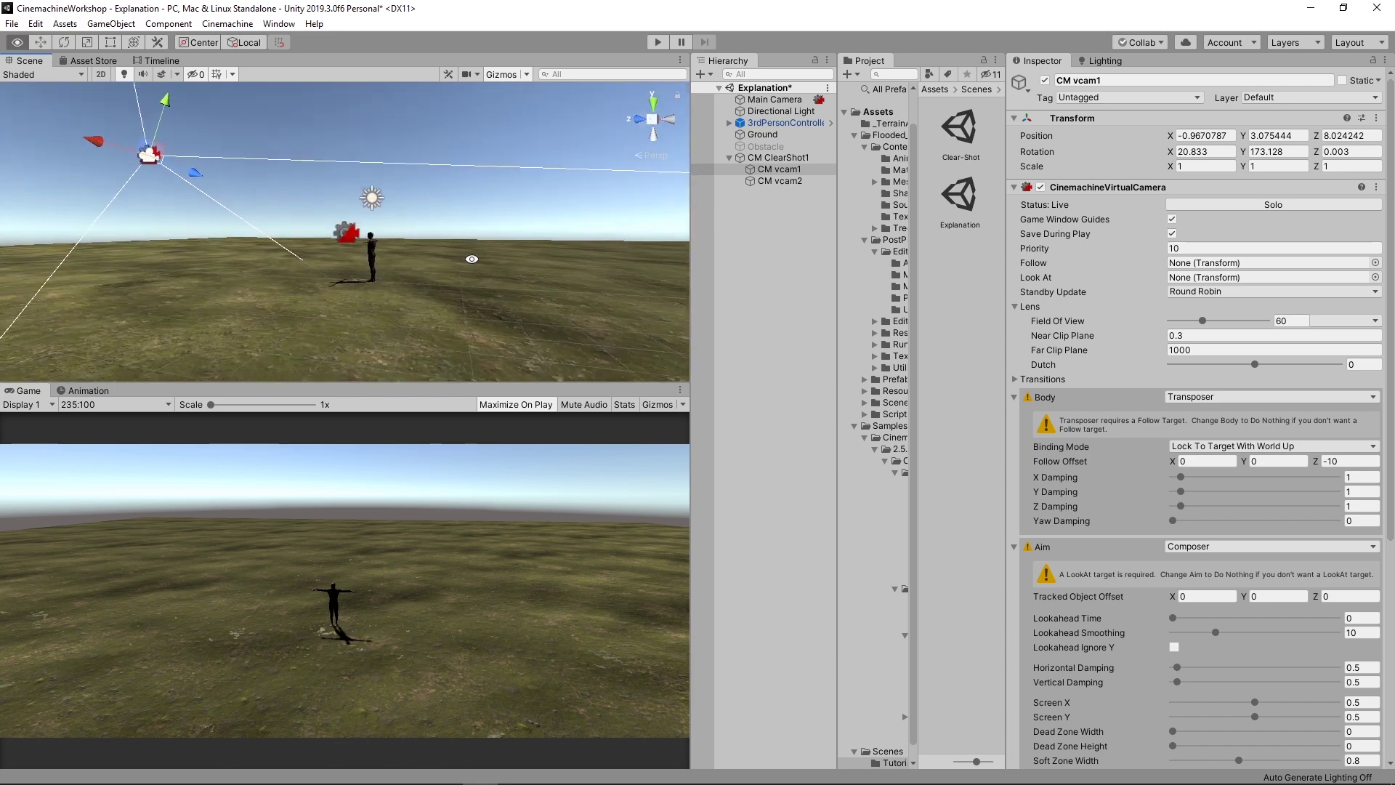
pyautogui.scroll(5, 470, 260)
pyautogui.moveTo(412, 276); pyautogui.dragTo(322, 281, button='middle')
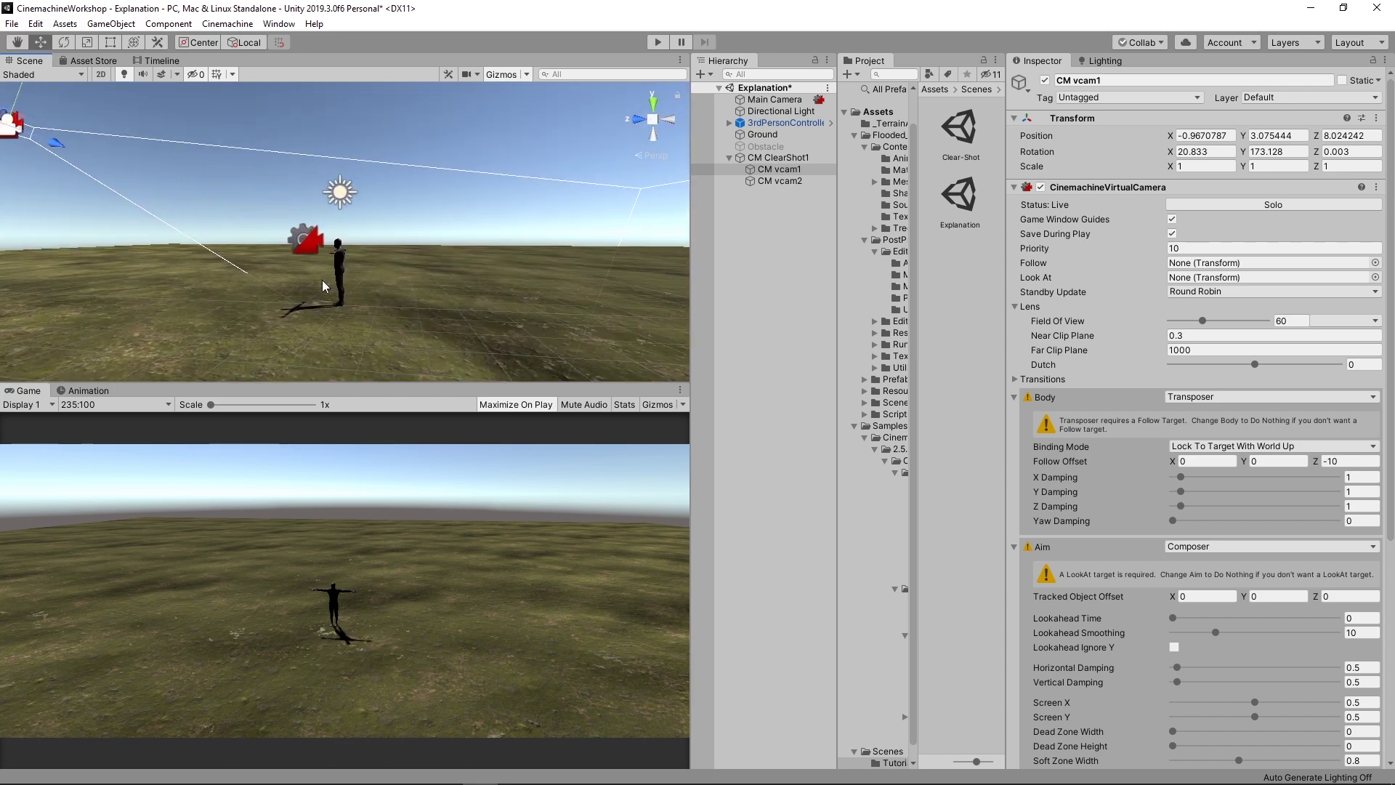
pyautogui.keyDown('alt'); pyautogui.moveTo(322, 280); pyautogui.dragTo(347, 275); pyautogui.keyUp('alt')
pyautogui.moveTo(347, 274); pyautogui.dragTo(337, 268, button='middle')
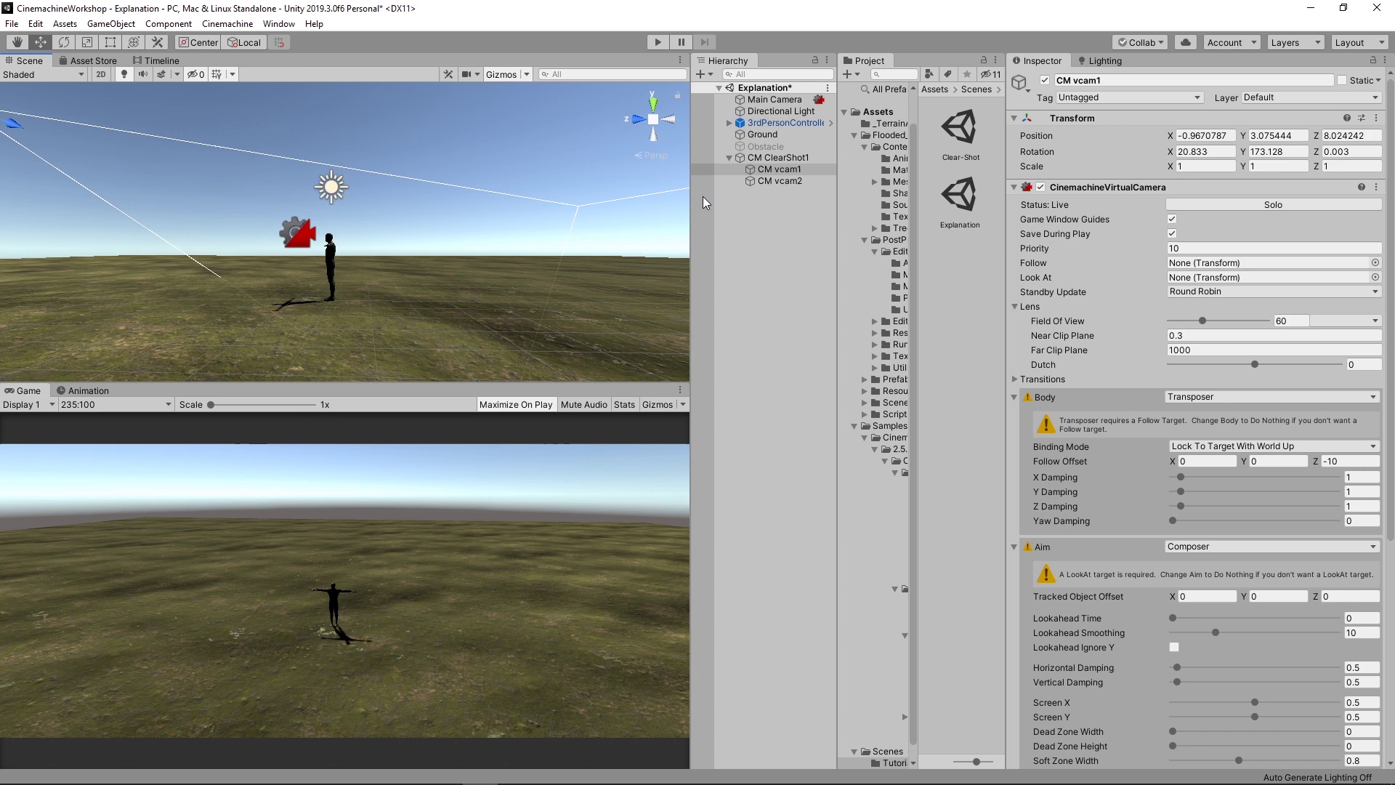
pyautogui.hotkey('ctrl', 'shift', 'f')
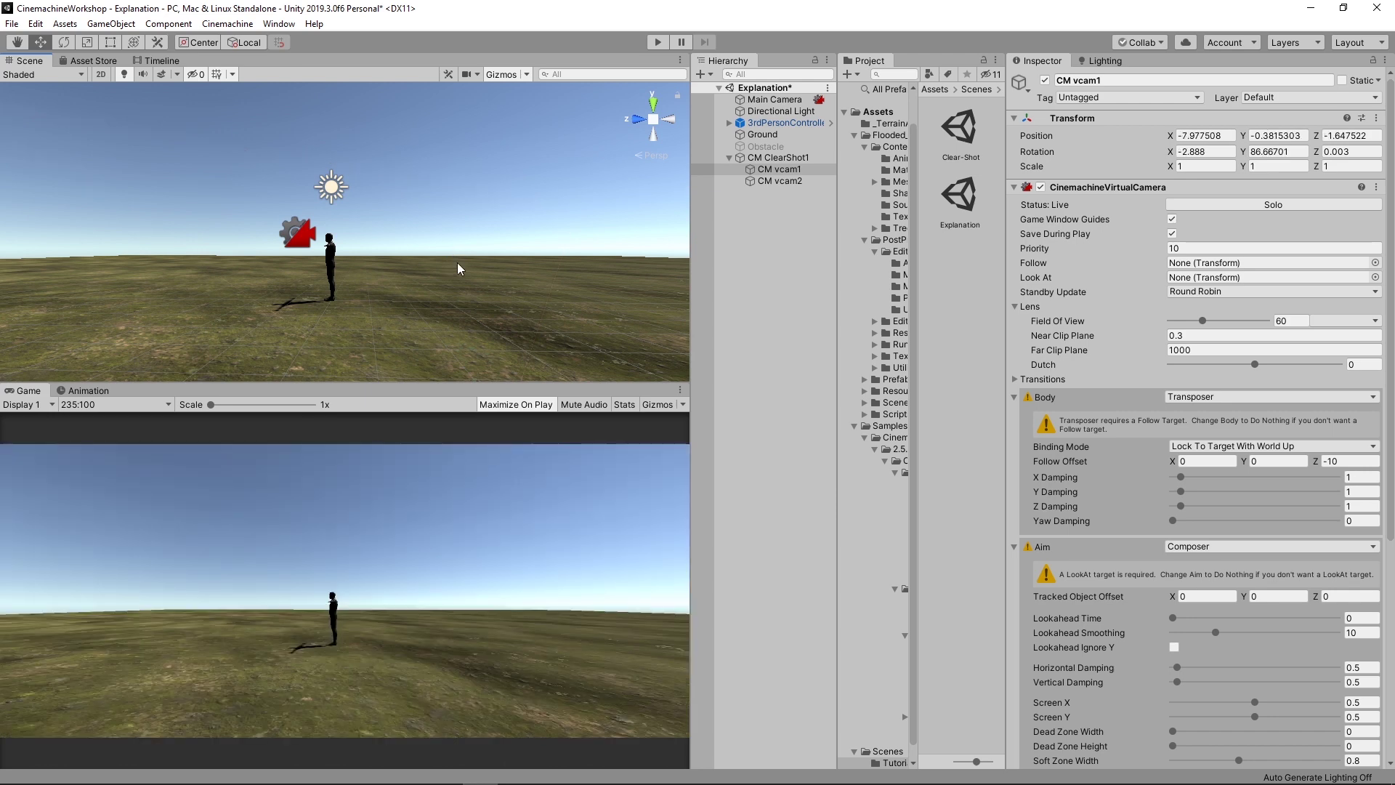
# Align CM vcam2 with a scene view of the character from the opposite side, soloing it only during placement.
pyautogui.click(772, 180)
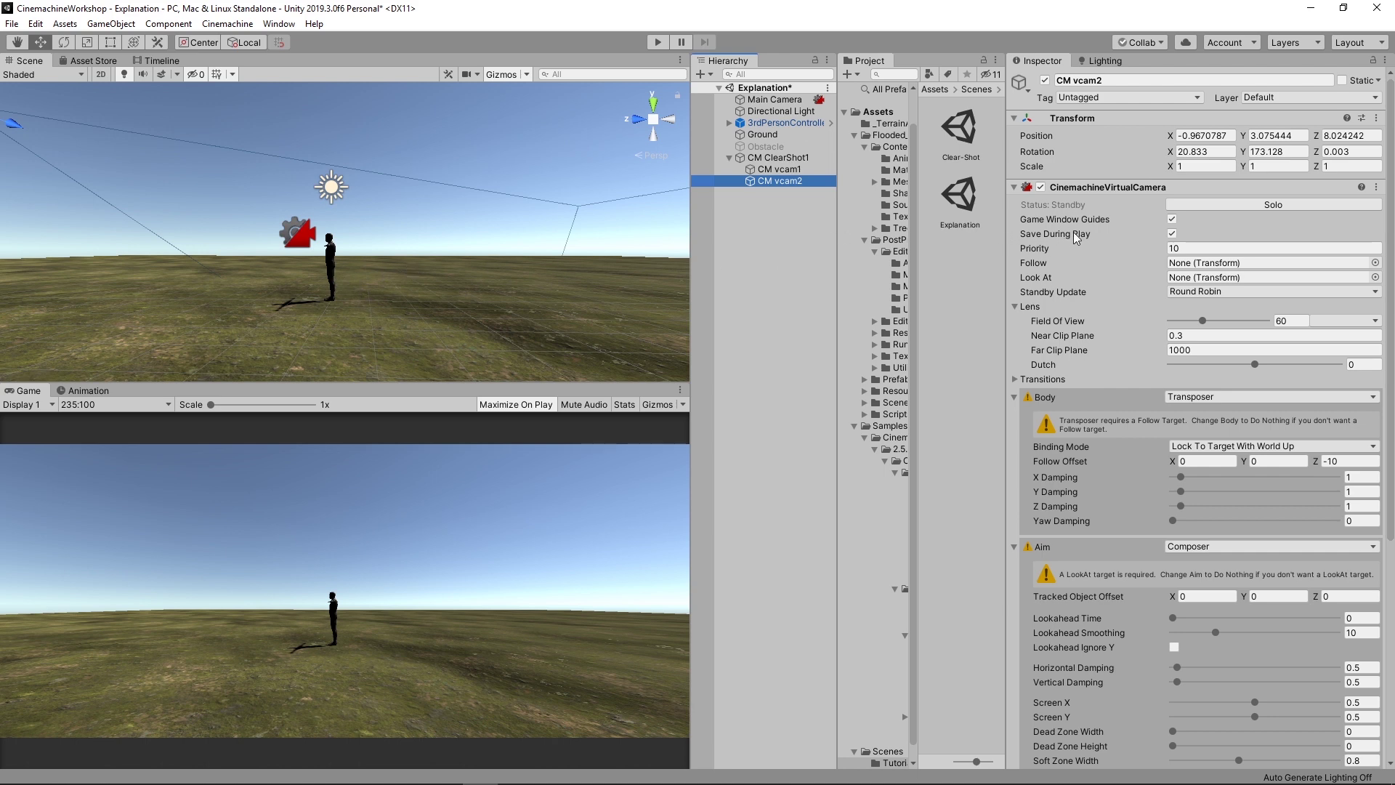
pyautogui.click(1301, 210)
pyautogui.keyDown('alt'); pyautogui.moveTo(443, 218); pyautogui.dragTo(497, 274); pyautogui.keyUp('alt')
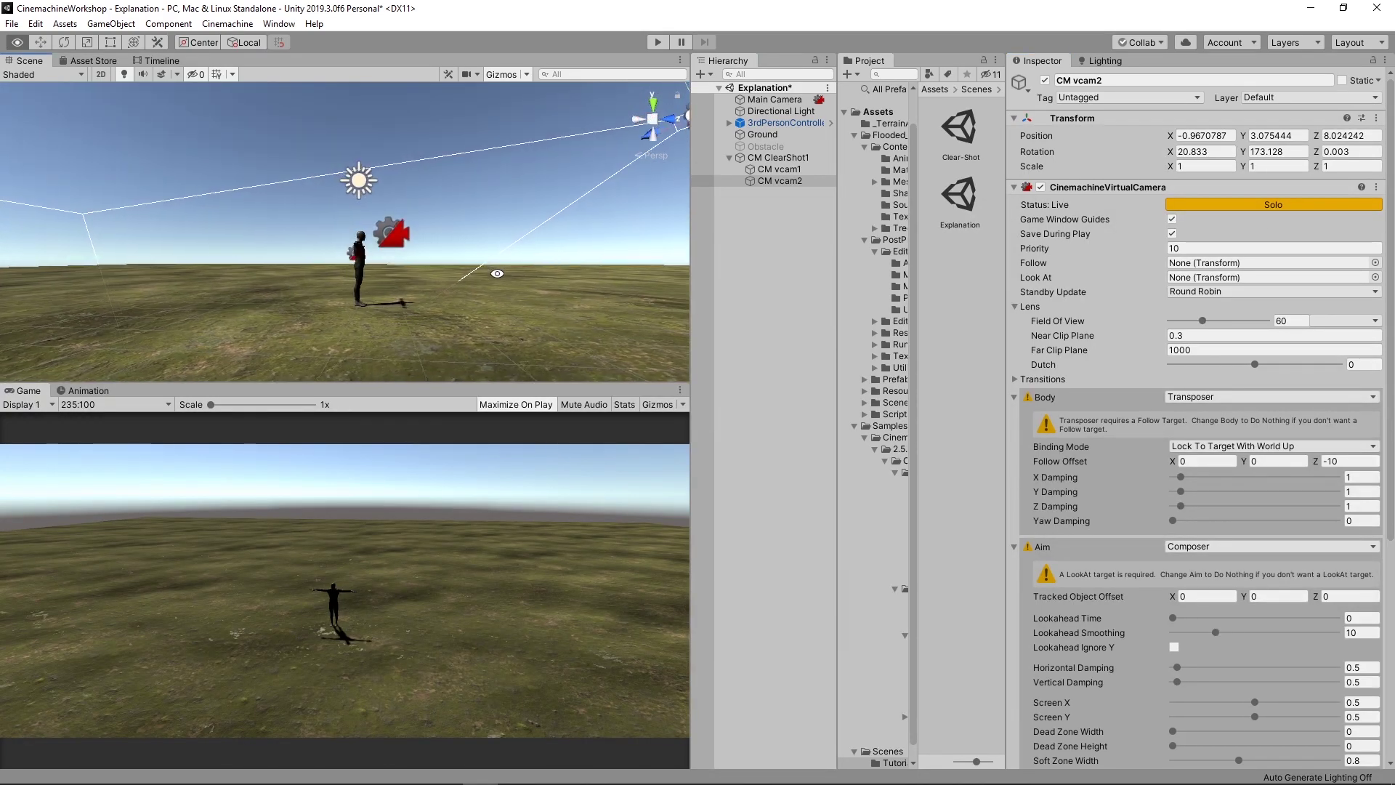
pyautogui.click(117, 26)
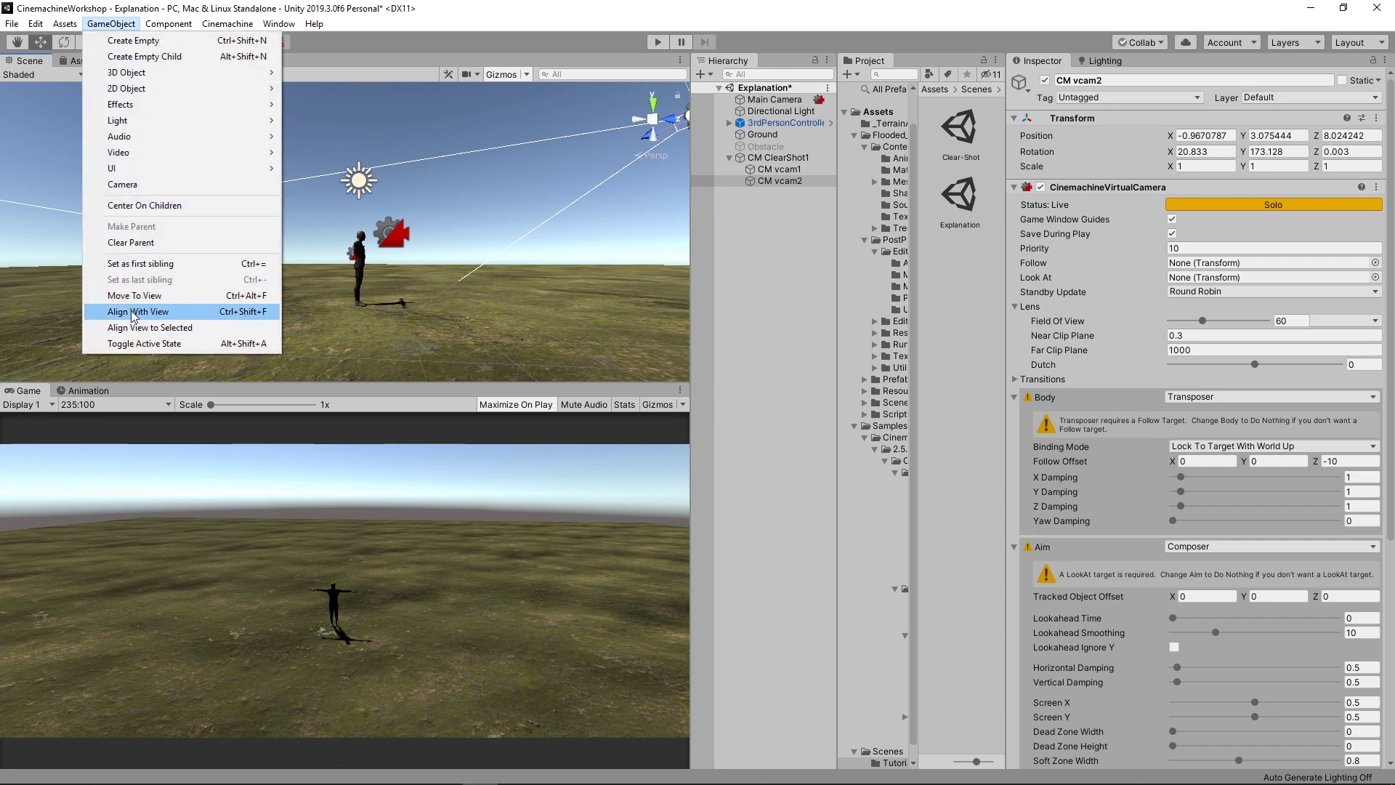
pyautogui.click(224, 317)
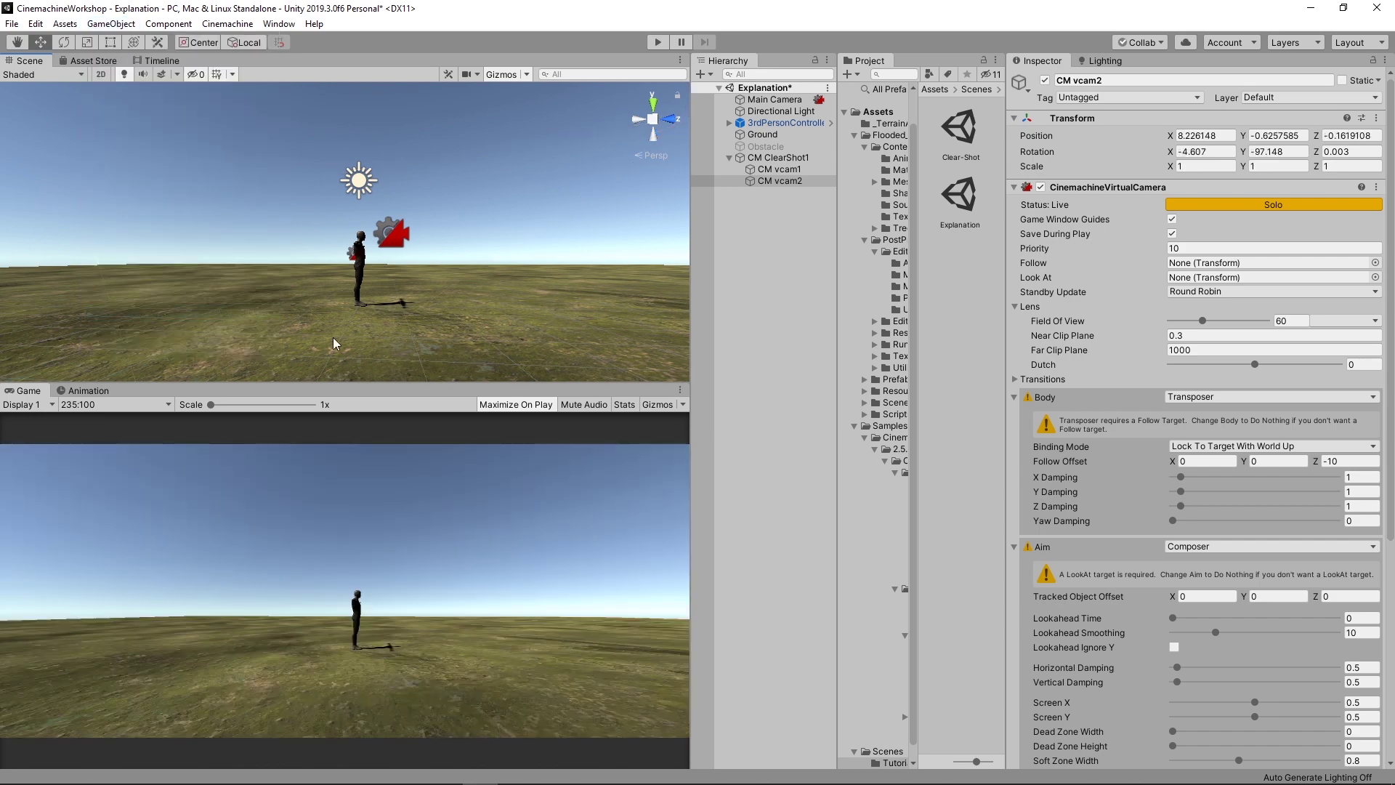
pyautogui.click(1283, 203)
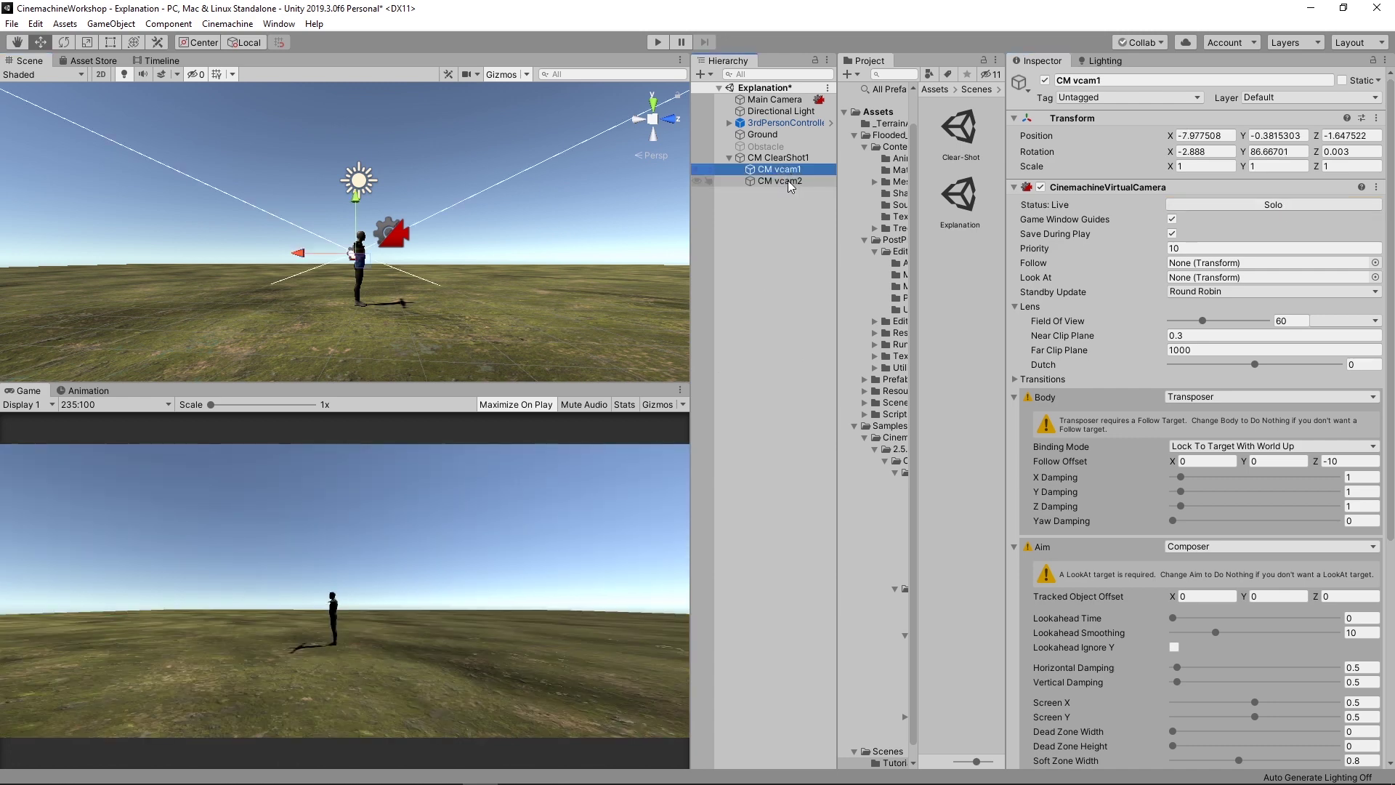
# Play the scene to check the ClearShot framing while the character moves, and stop playback.
pyautogui.hotkey('ctrl', 'p')
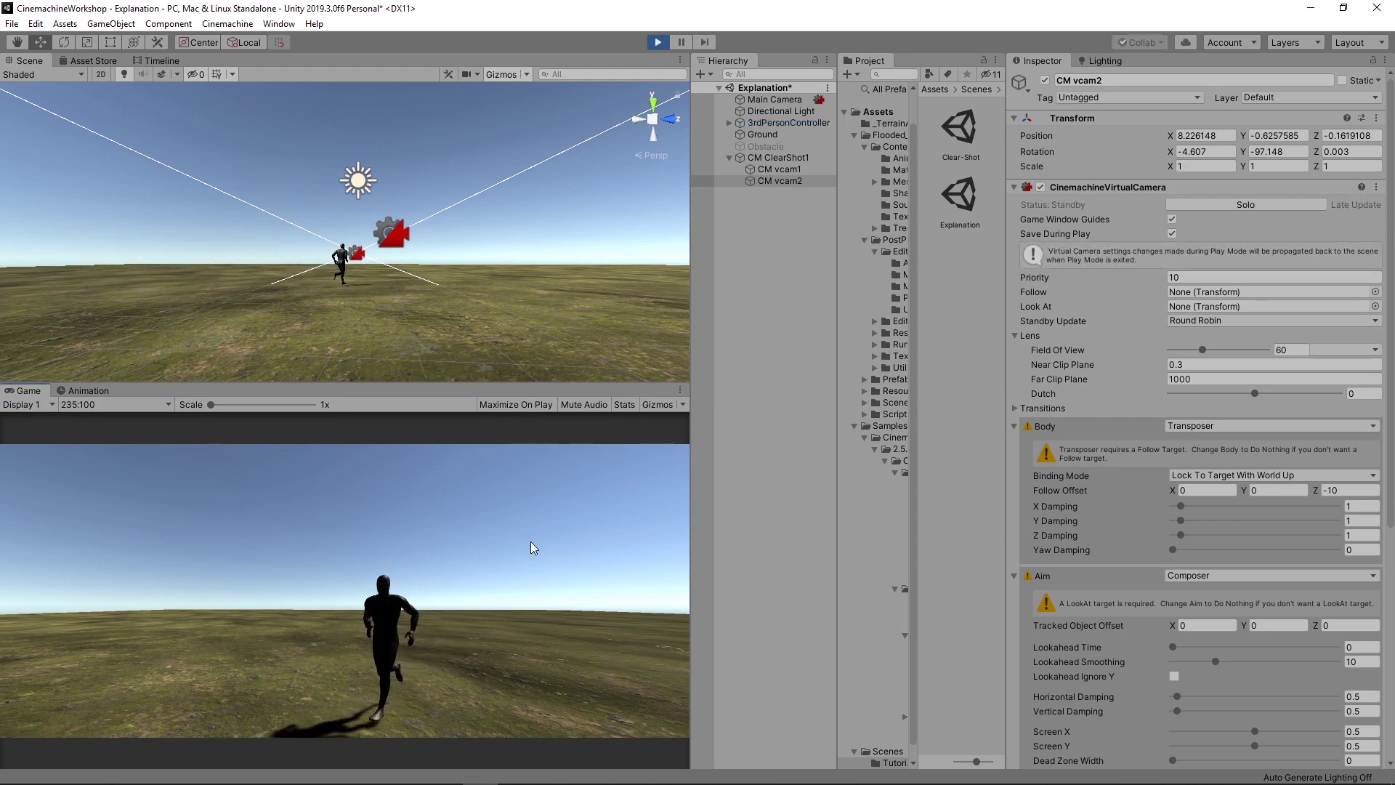
pyautogui.click(661, 41)
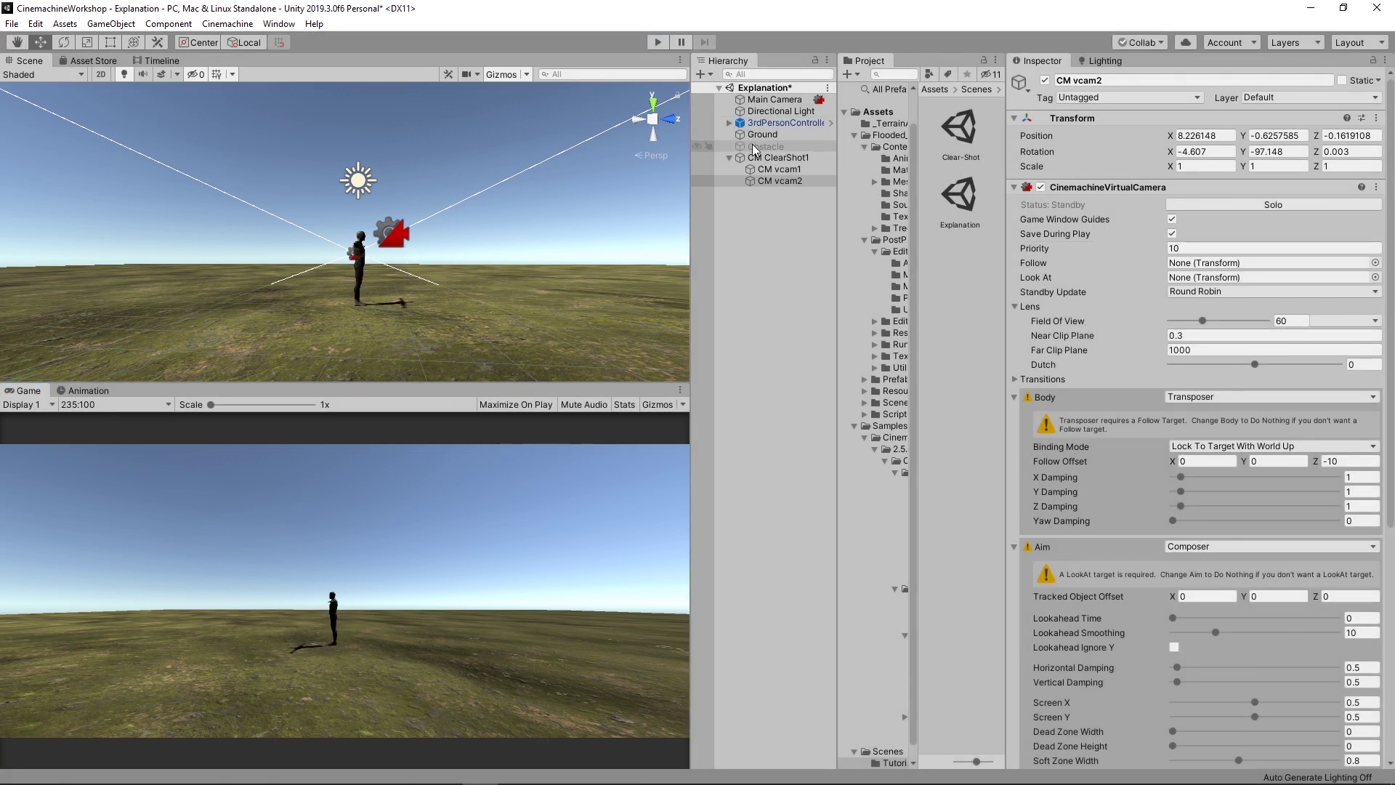
# Assign 3rdPersonController as the Look At target of CM ClearShot1 and test it briefly in play mode.
pyautogui.click(810, 157)
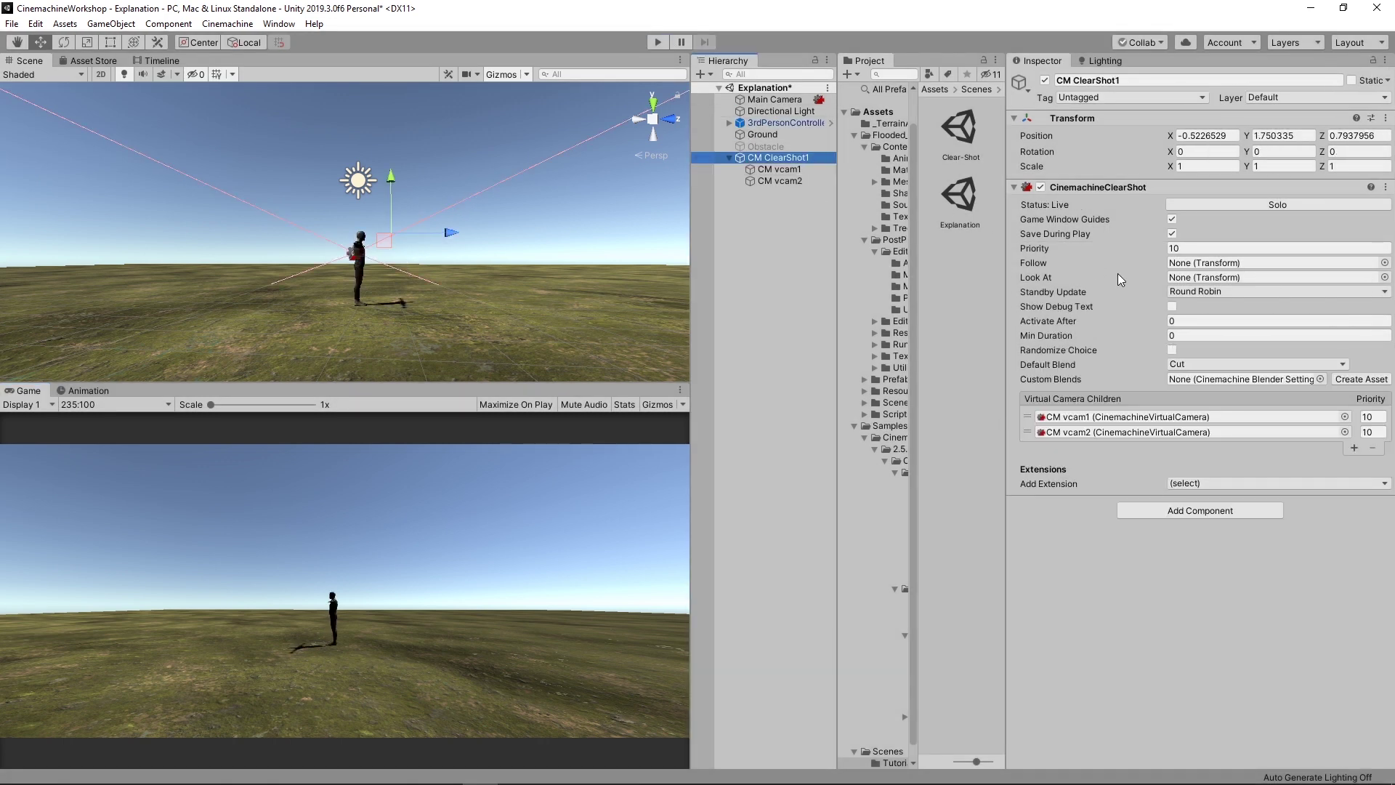
pyautogui.moveTo(1117, 273)
pyautogui.moveTo(762, 122); pyautogui.dragTo(1191, 278)
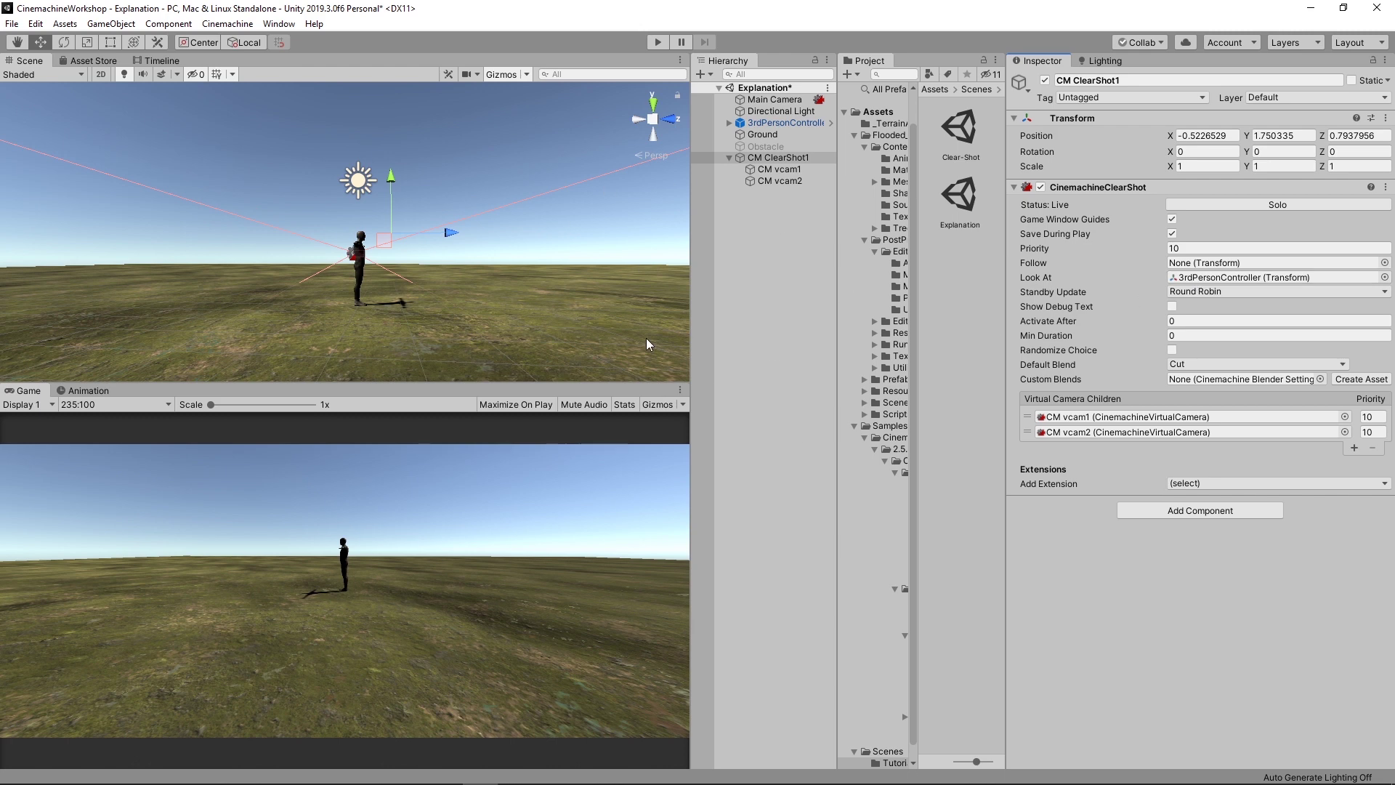
pyautogui.click(657, 42)
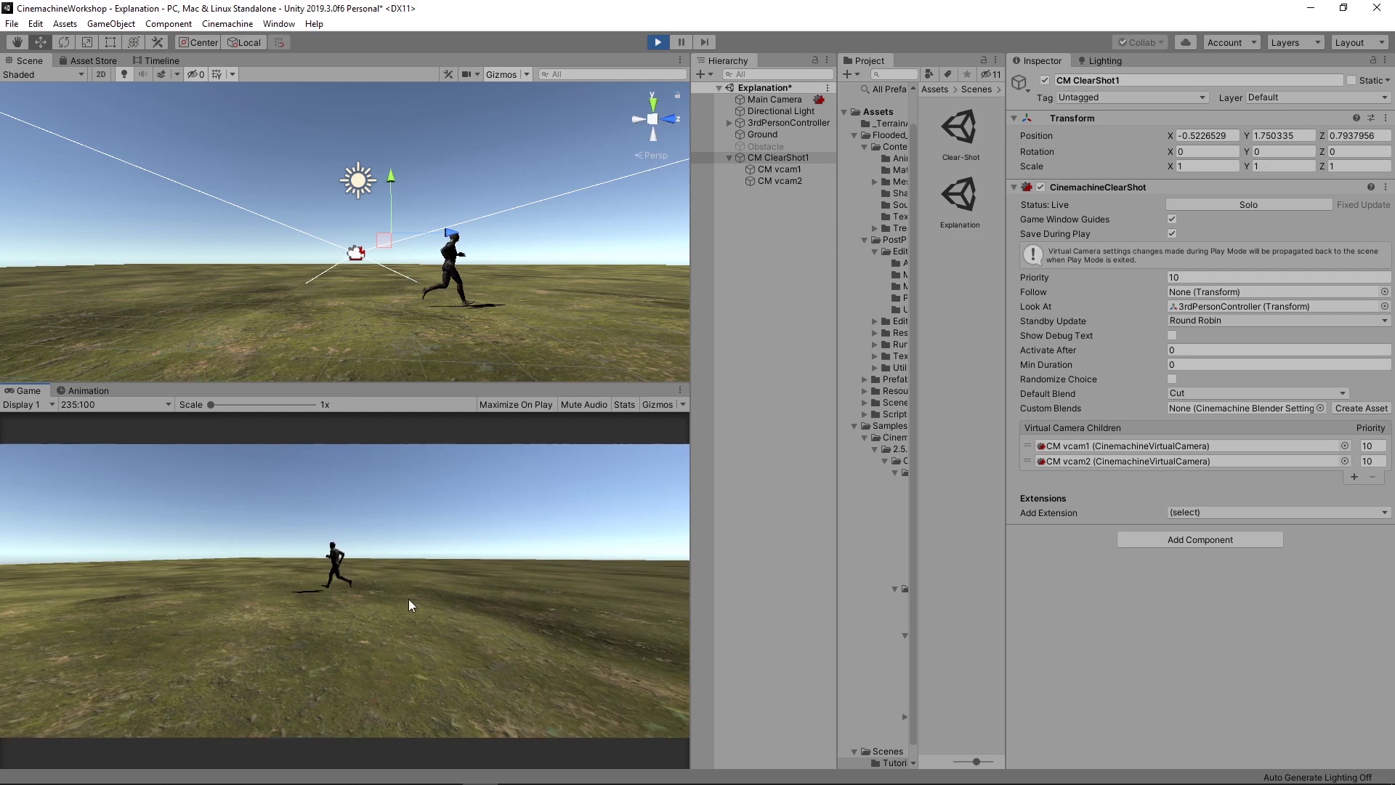
pyautogui.click(657, 44)
# Set the Aim behaviour of CM vcam1 to Do nothing.
pyautogui.click(779, 169)
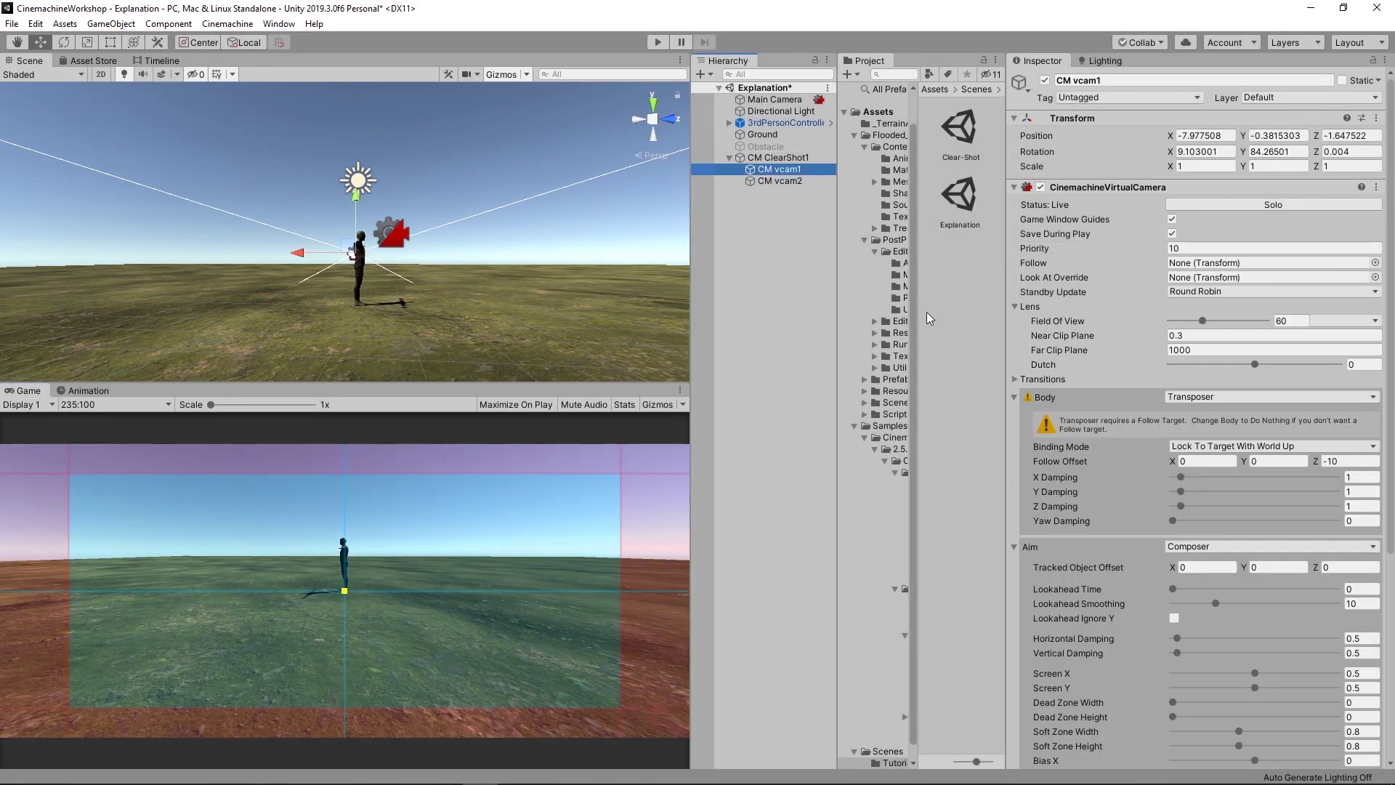
pyautogui.scroll(-5, 1111, 494)
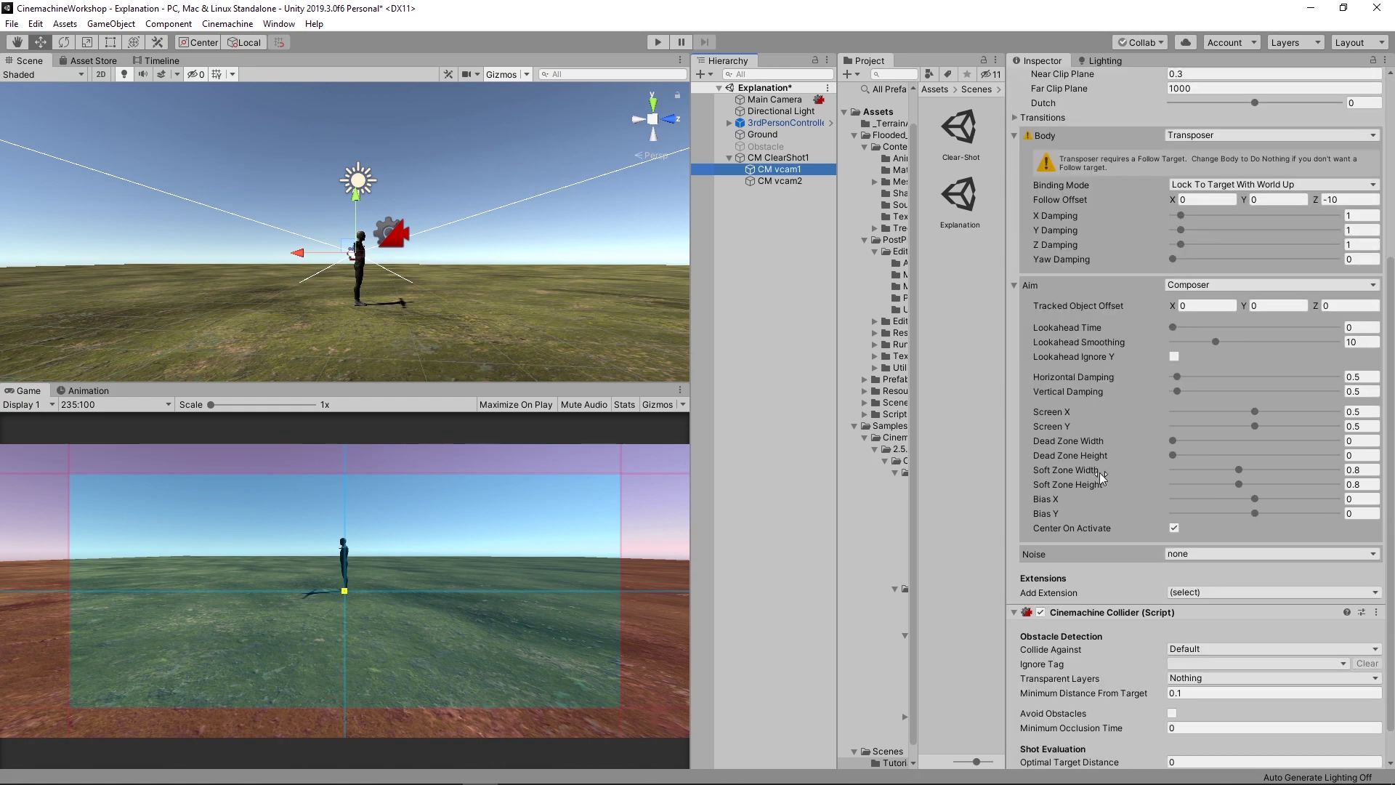
pyautogui.click(1201, 283)
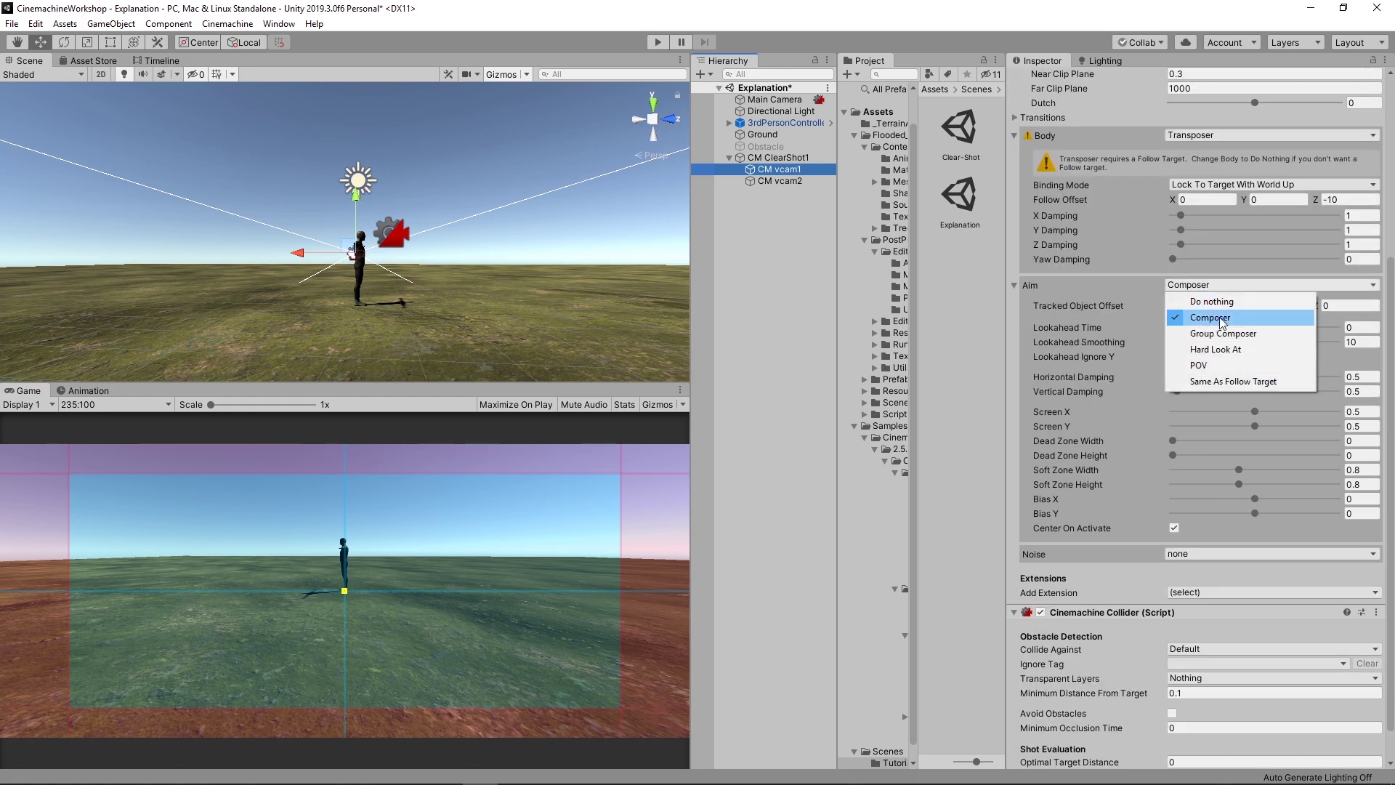
pyautogui.click(1219, 300)
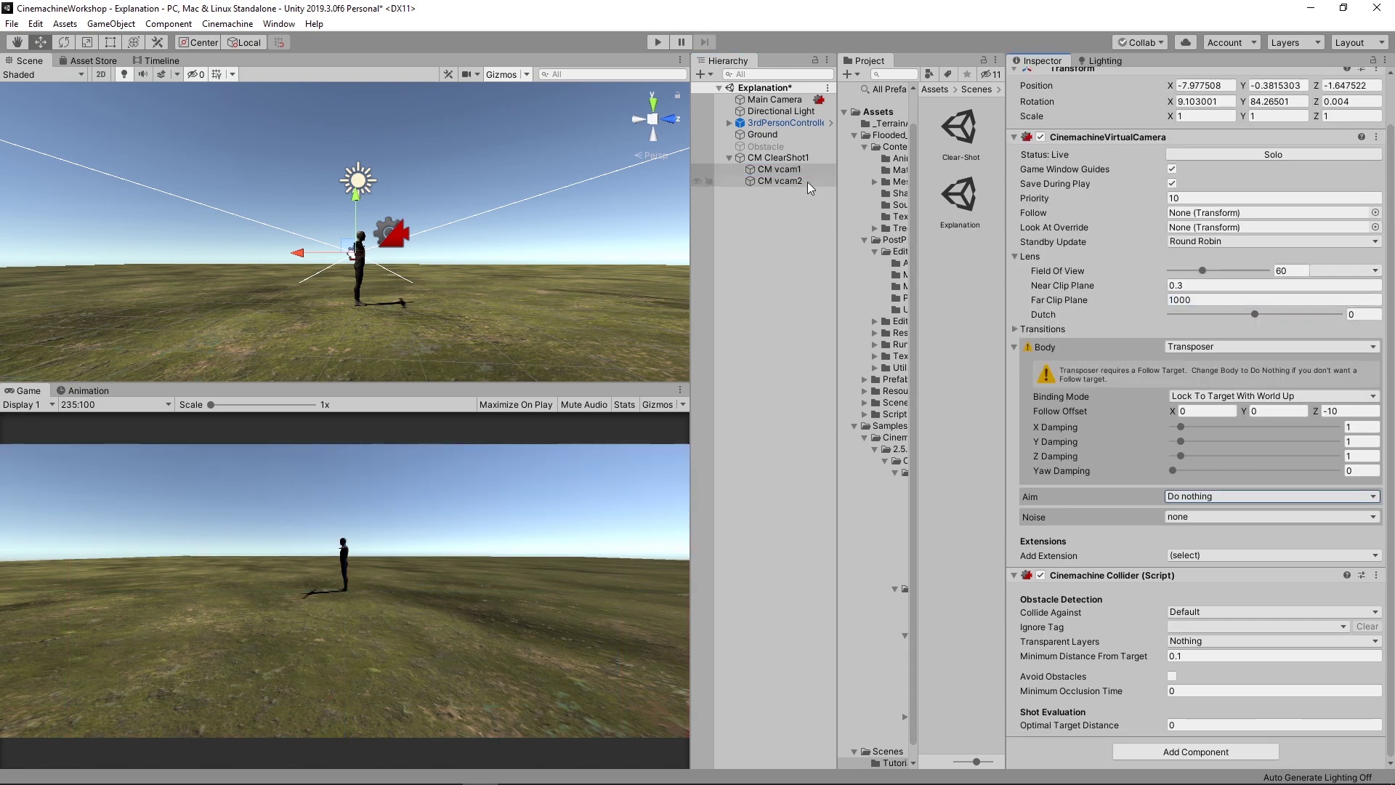
# Set the Aim behaviour of CM vcam2 to Do nothing.
pyautogui.click(808, 182)
pyautogui.scroll(-5, 1201, 362)
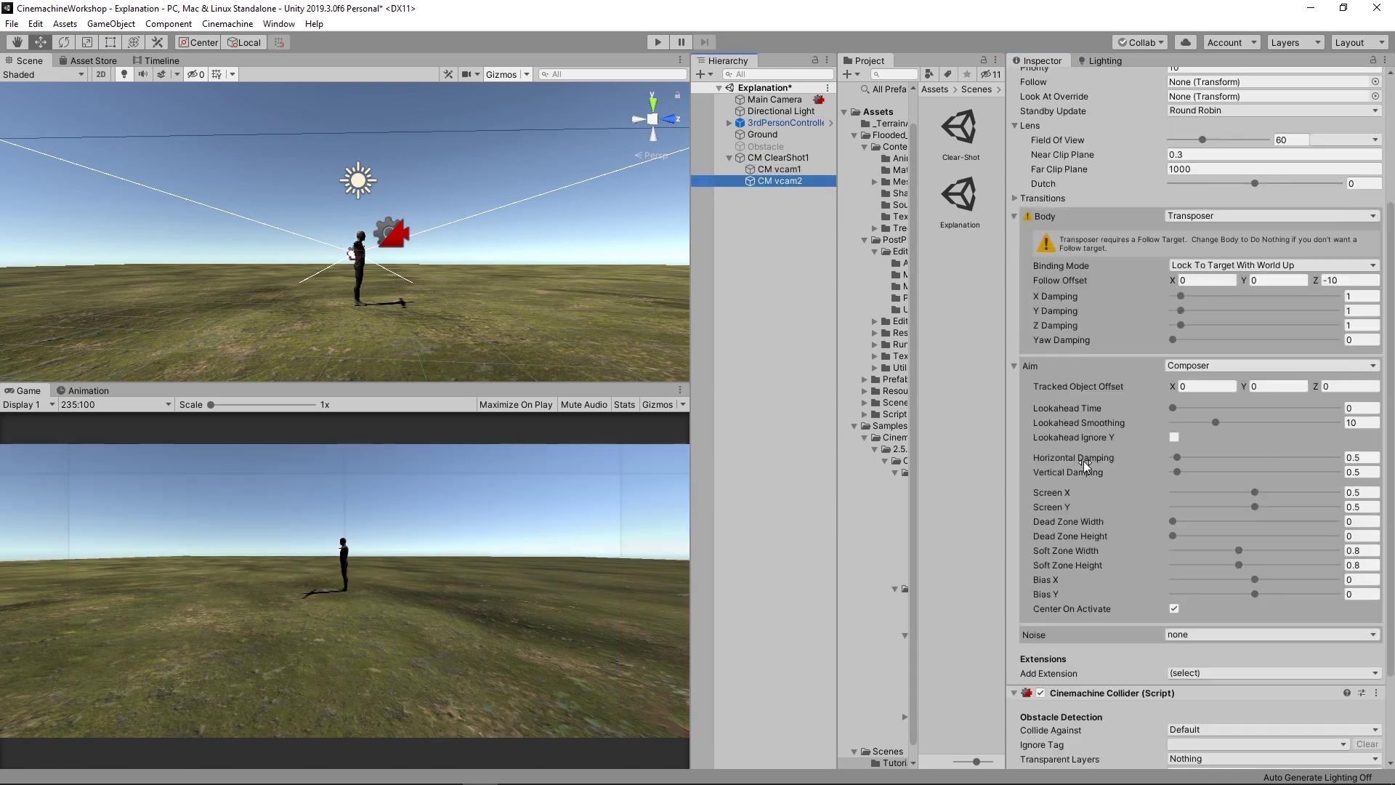
pyautogui.click(1200, 247)
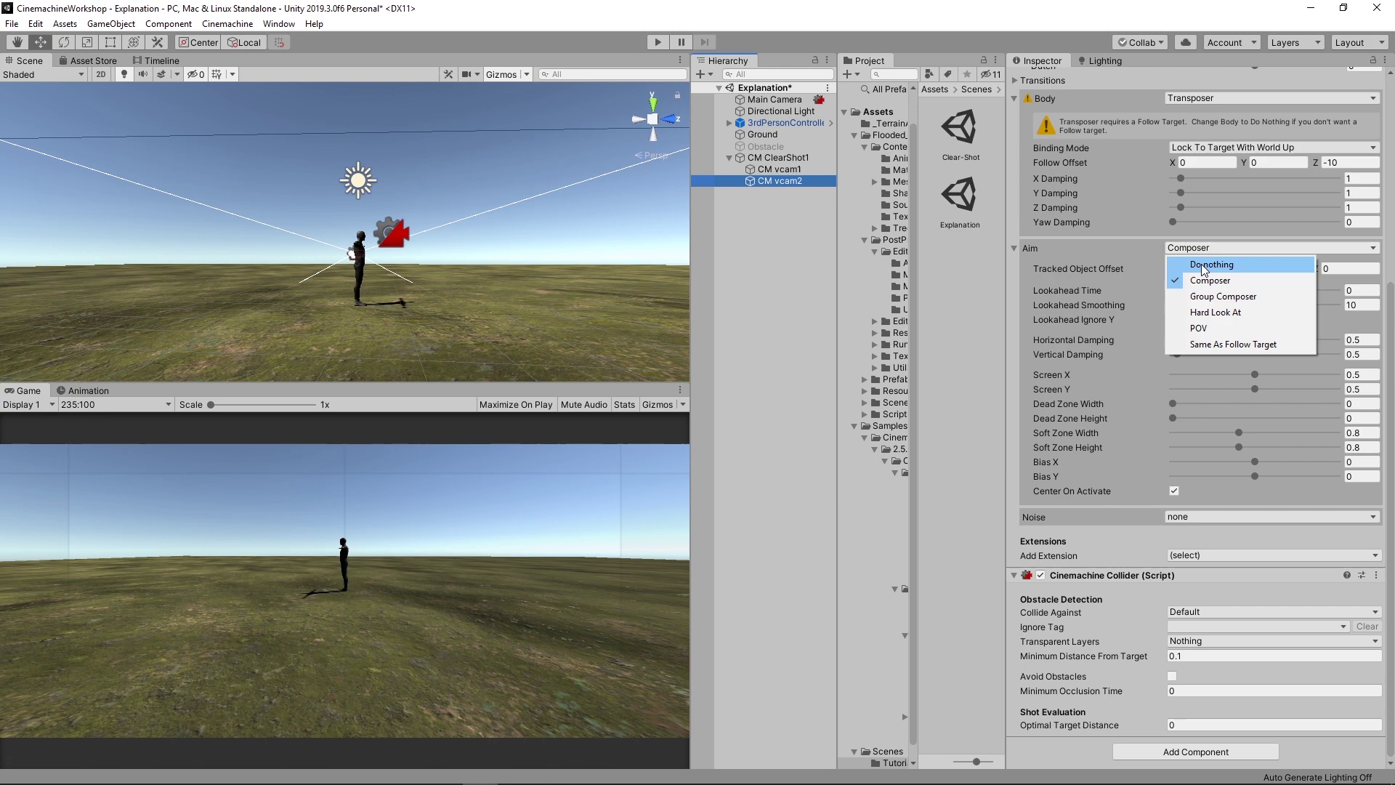
pyautogui.click(1205, 269)
# Play the scene, select CM vcam1 and CM vcam2 in turn, and run the character past CM vcam1 to test the shot switch.
pyautogui.click(658, 42)
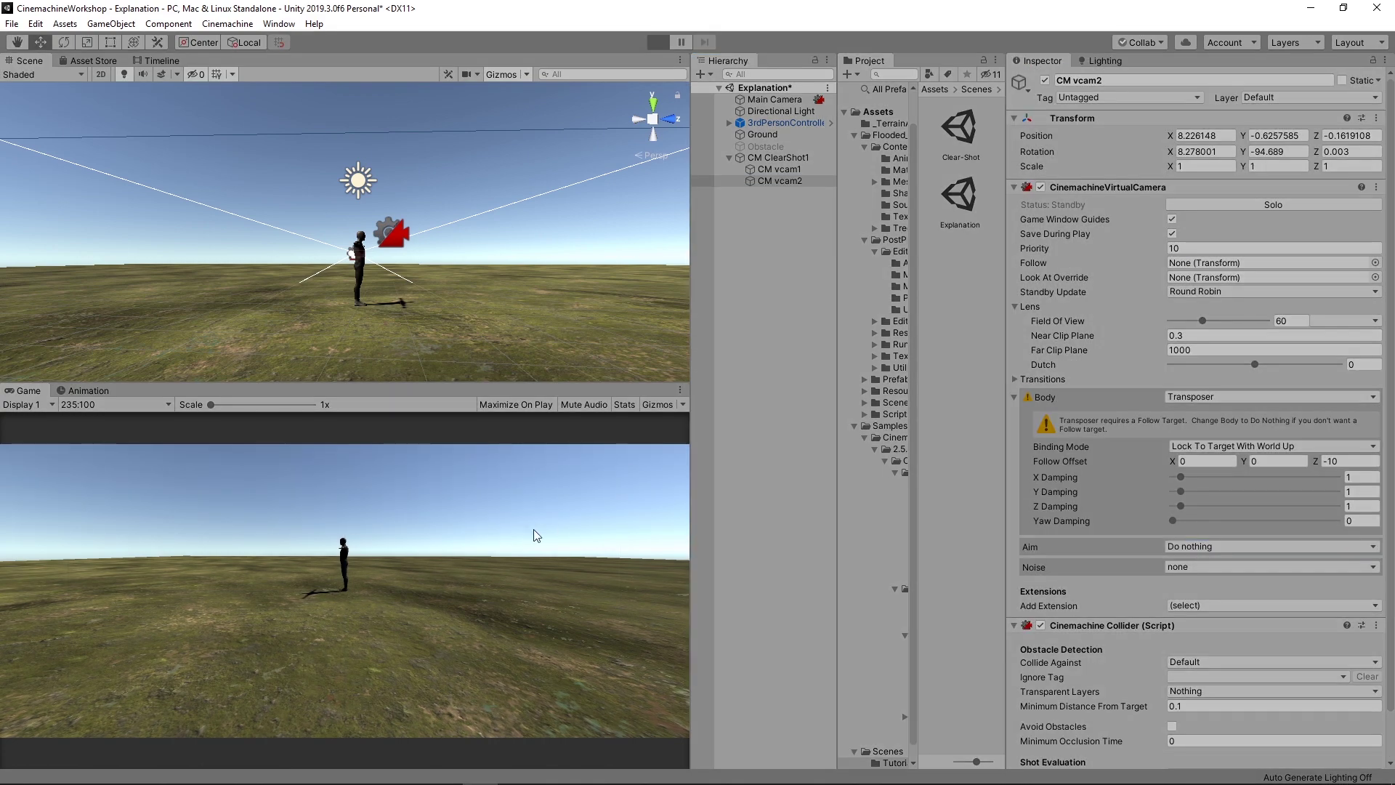
pyautogui.click(783, 170)
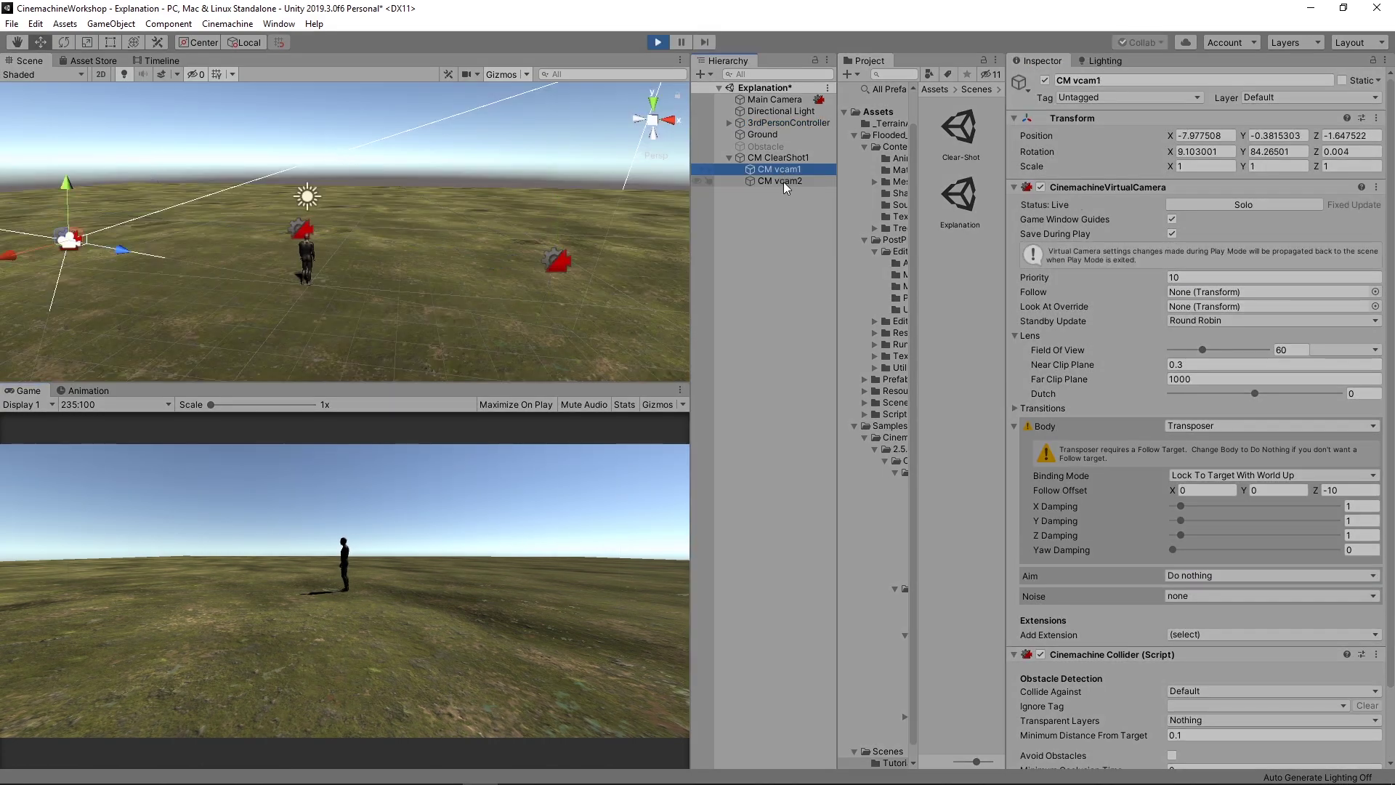
pyautogui.click(783, 182)
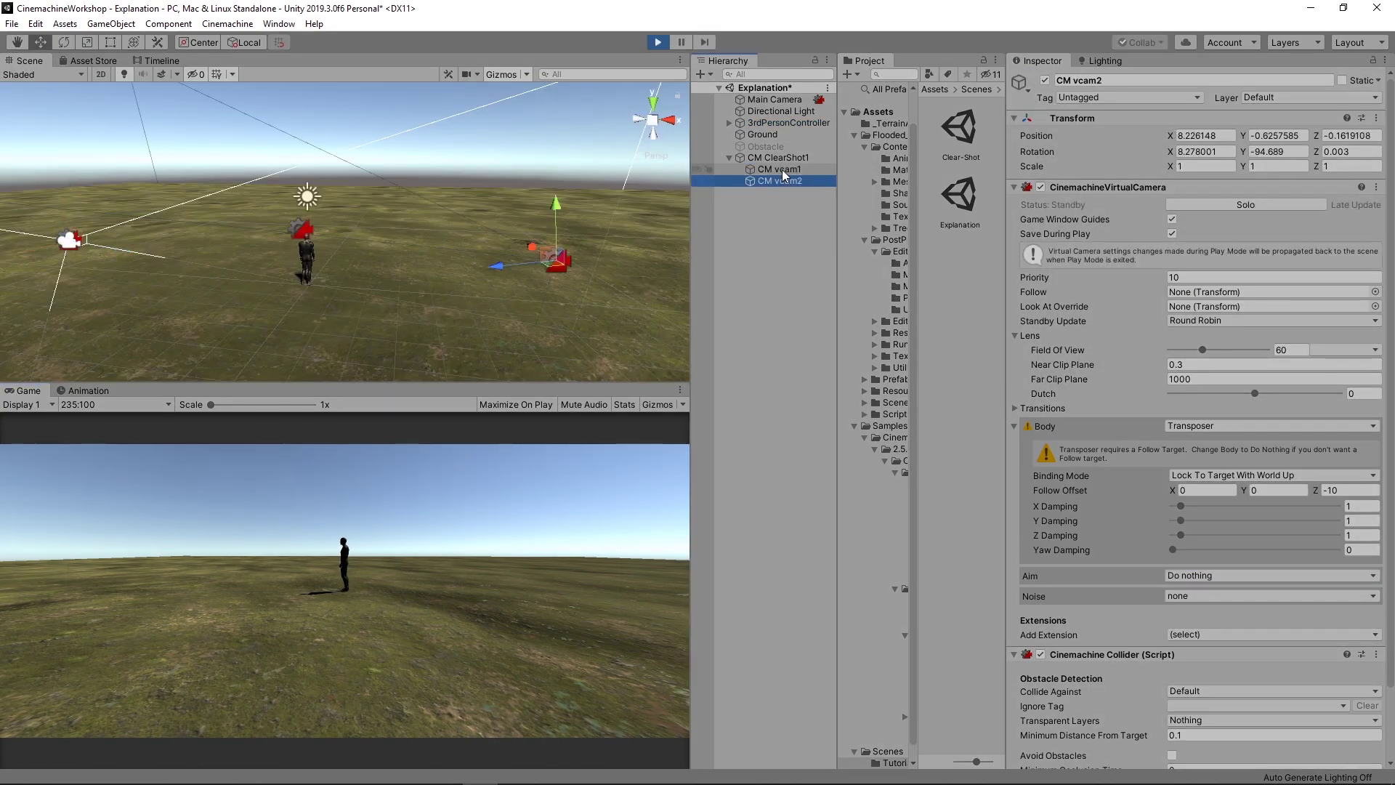
pyautogui.click(782, 168)
pyautogui.click(781, 181)
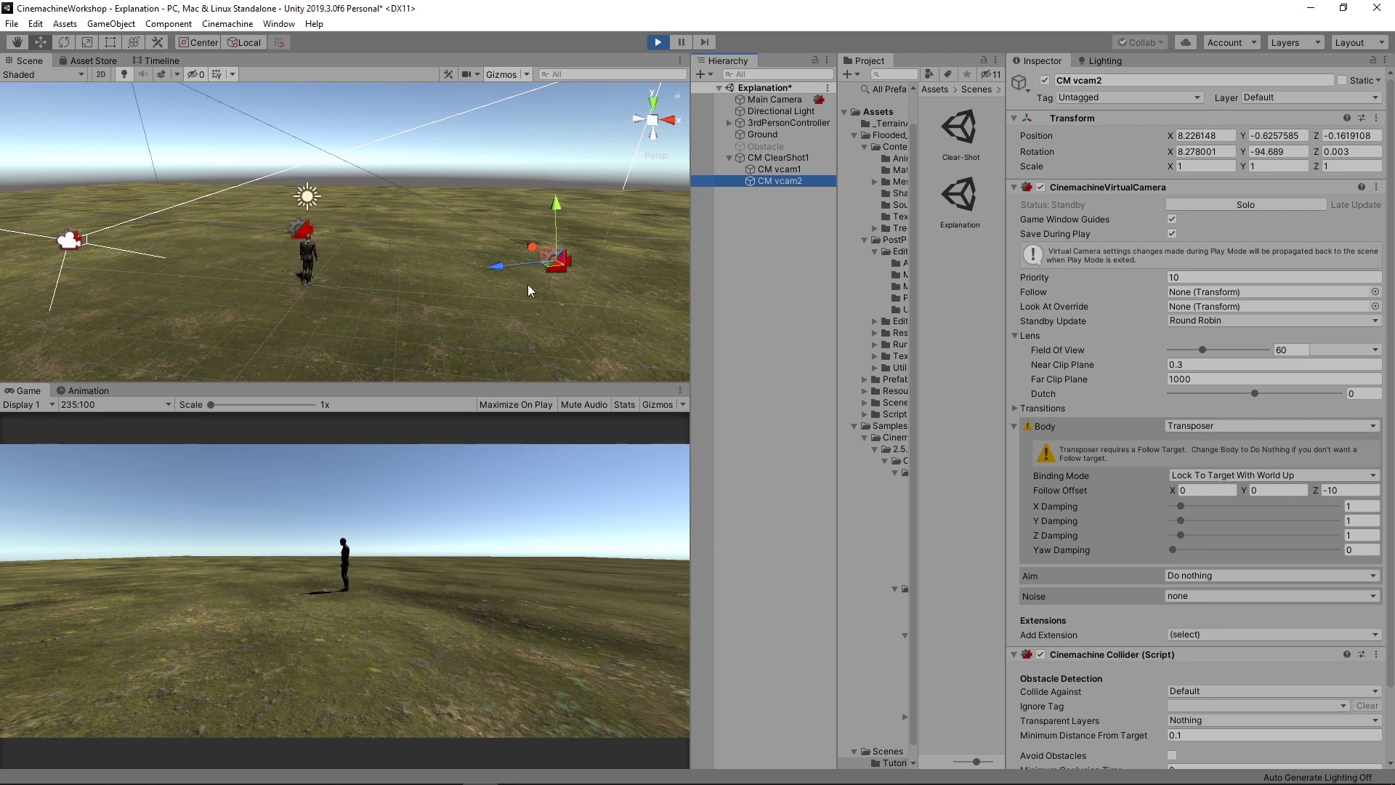
pyautogui.click(503, 621)
pyautogui.press('s')
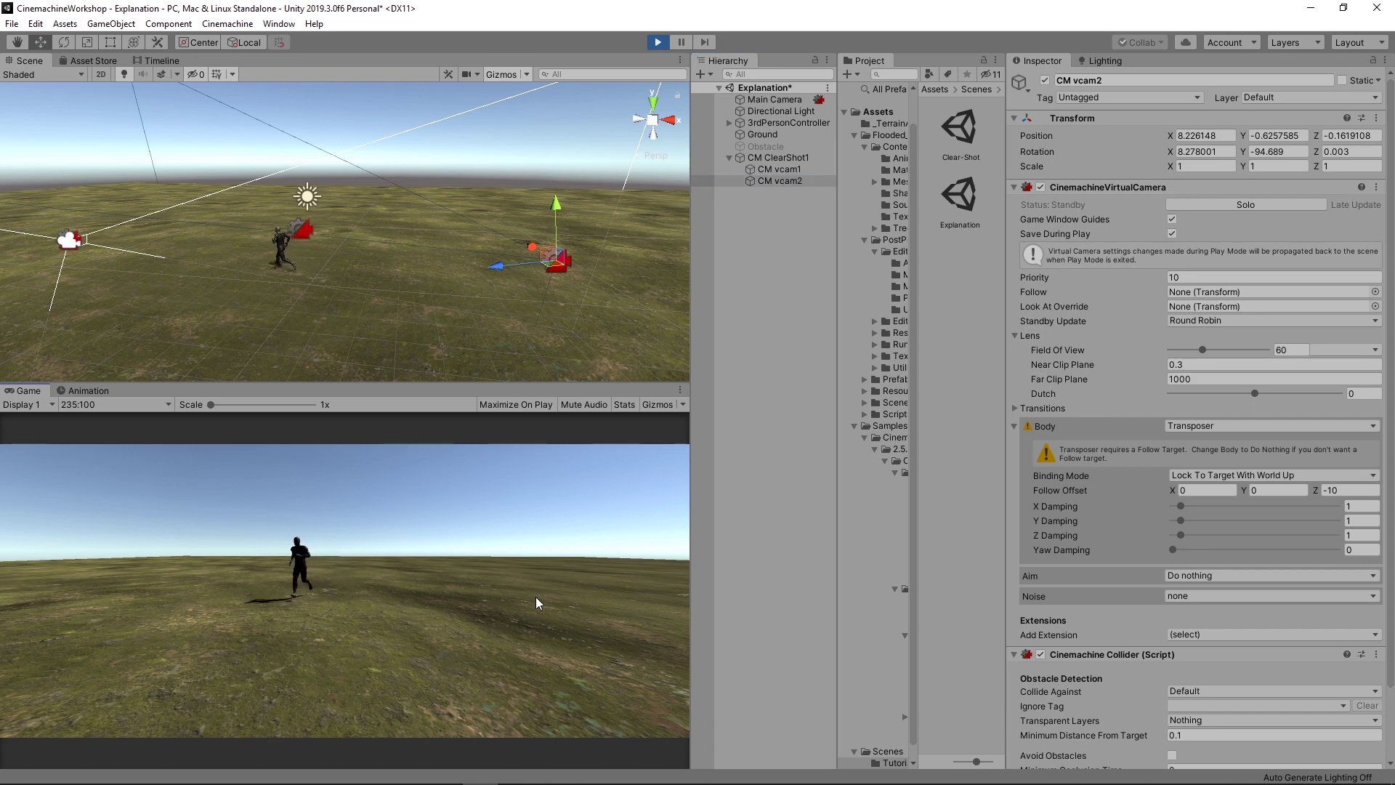
pyautogui.press('d')
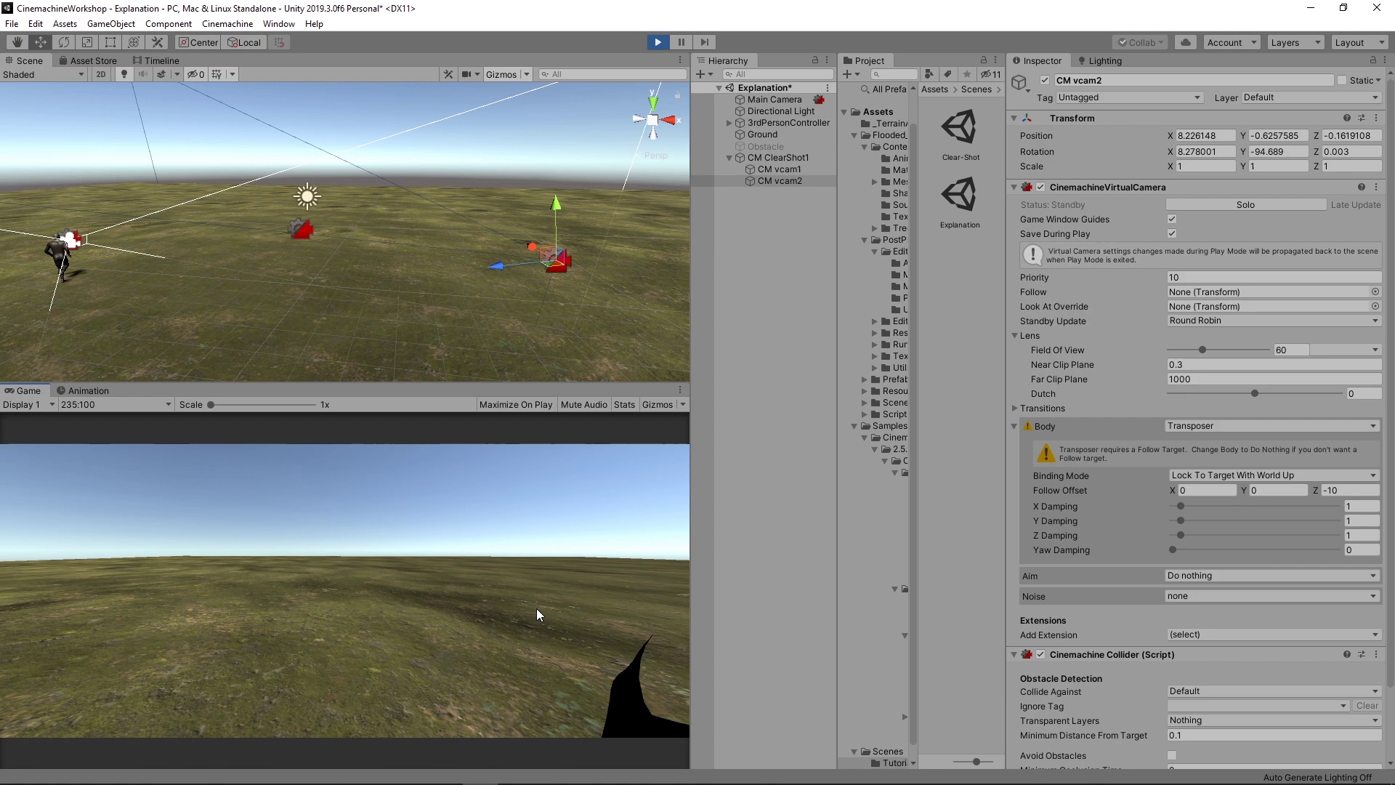
# Run the character past CM vcam2, inspect where it stands relative to that camera, and stop playback.
pyautogui.moveTo(188, 300); pyautogui.dragTo(315, 314, button='middle')
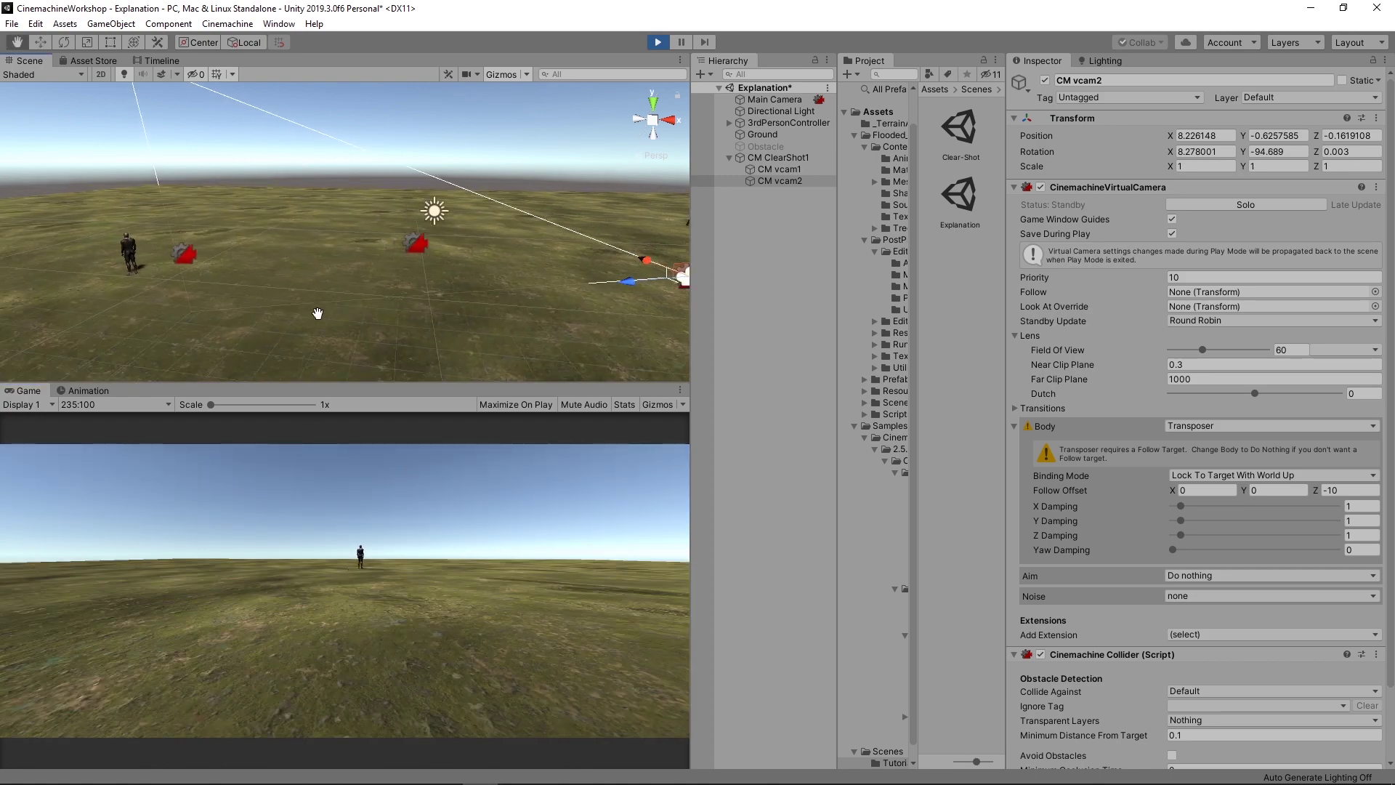
pyautogui.click(318, 644)
pyautogui.press('d')
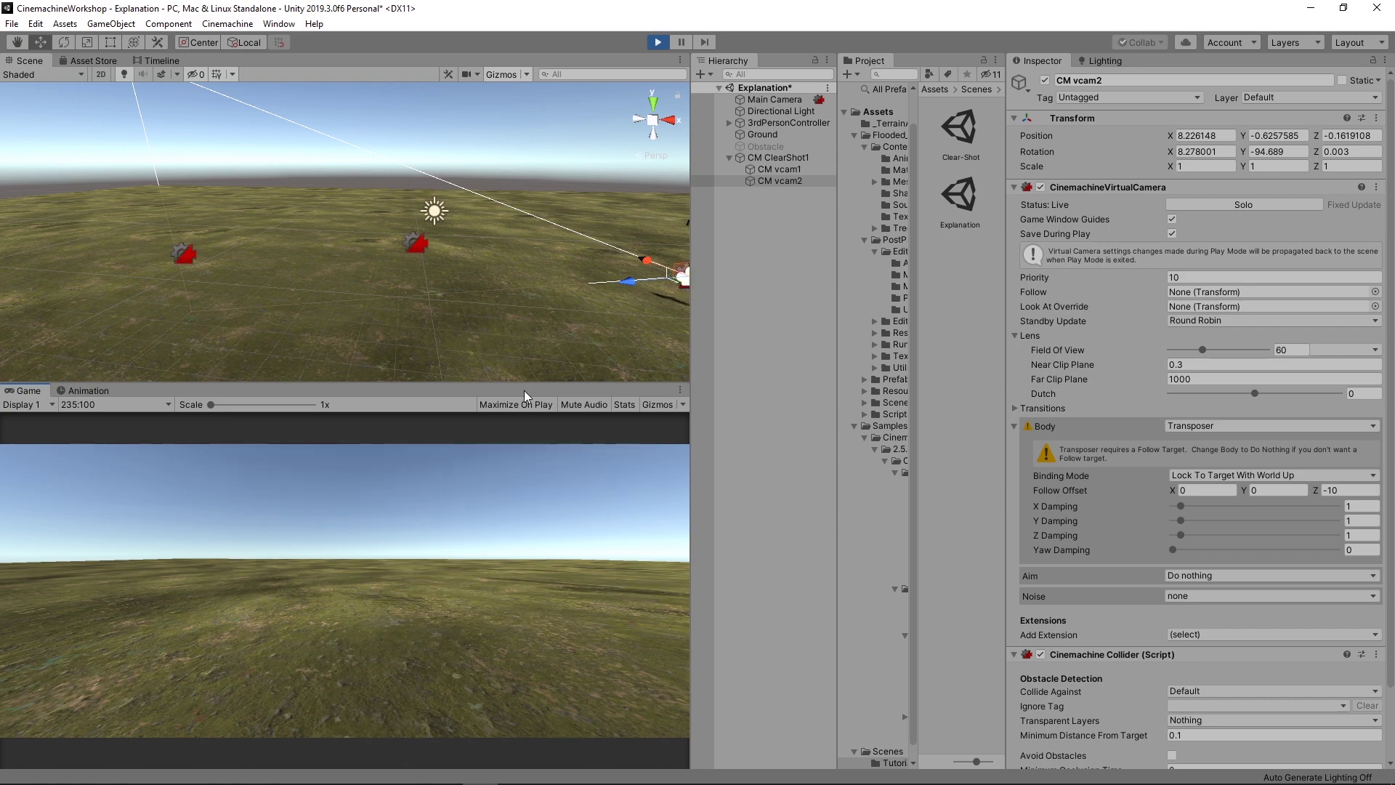
pyautogui.moveTo(505, 259); pyautogui.dragTo(370, 262, button='middle')
pyautogui.scroll(3, 452, 279)
pyautogui.moveTo(452, 279); pyautogui.dragTo(337, 269, button='middle')
pyautogui.moveTo(366, 276); pyautogui.dragTo(307, 138, button='right')
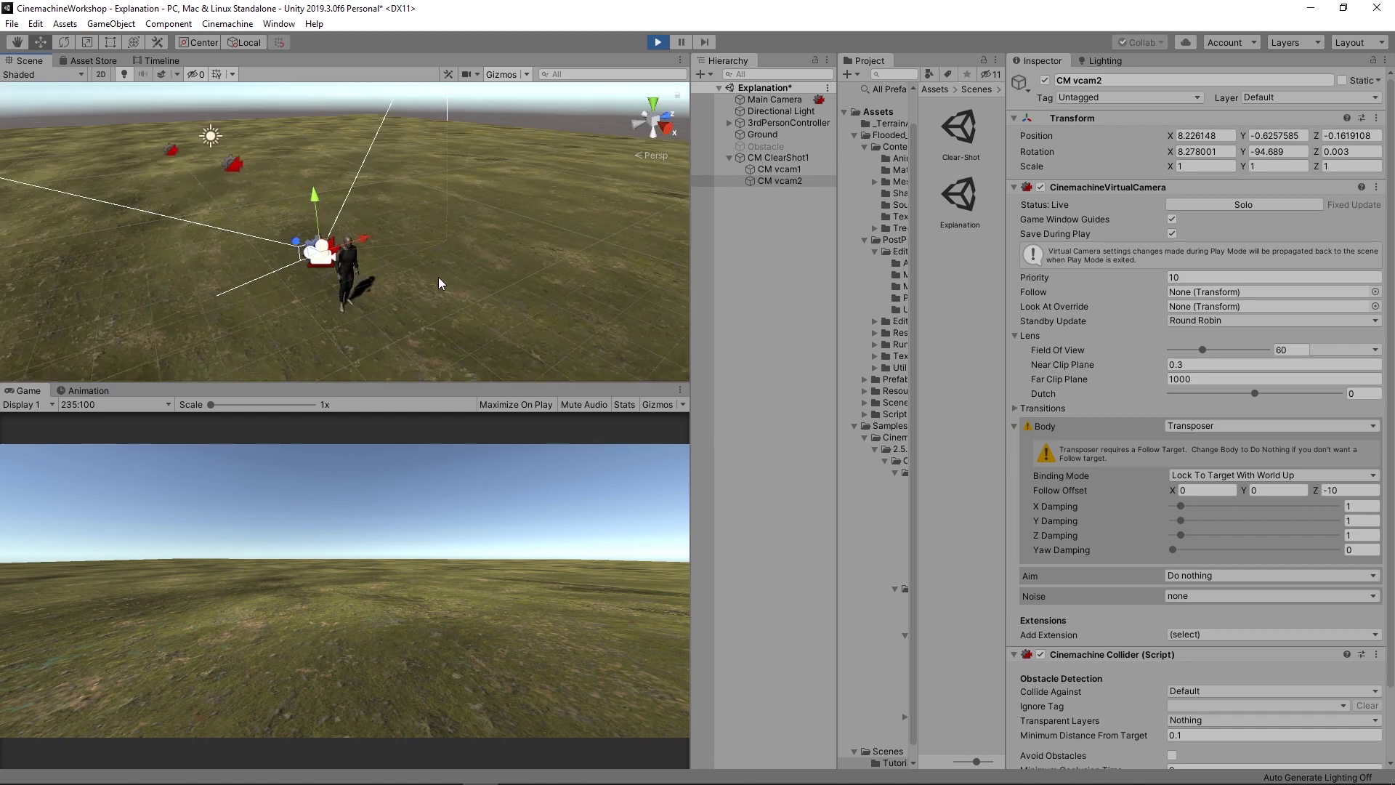
pyautogui.moveTo(574, 204); pyautogui.dragTo(668, 167, button='right')
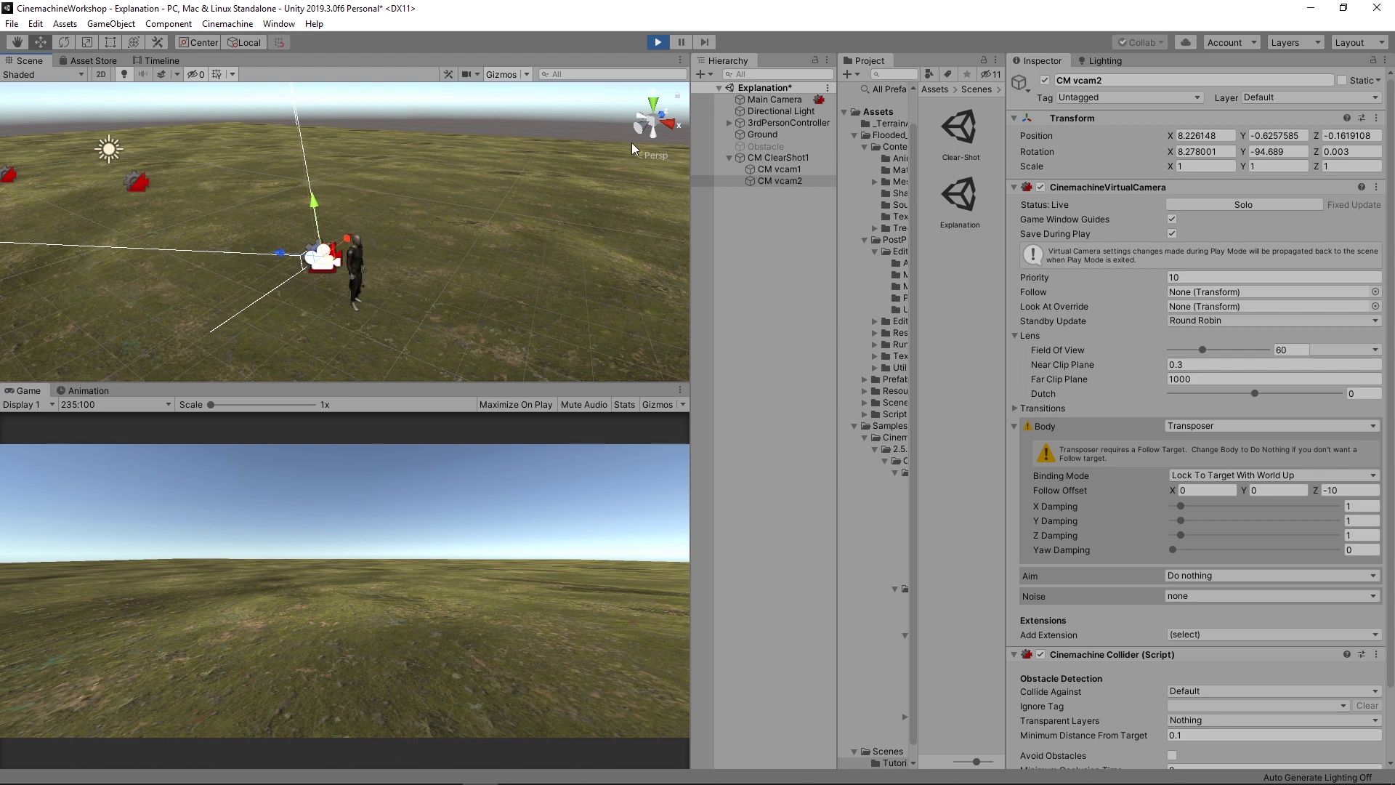
pyautogui.click(658, 40)
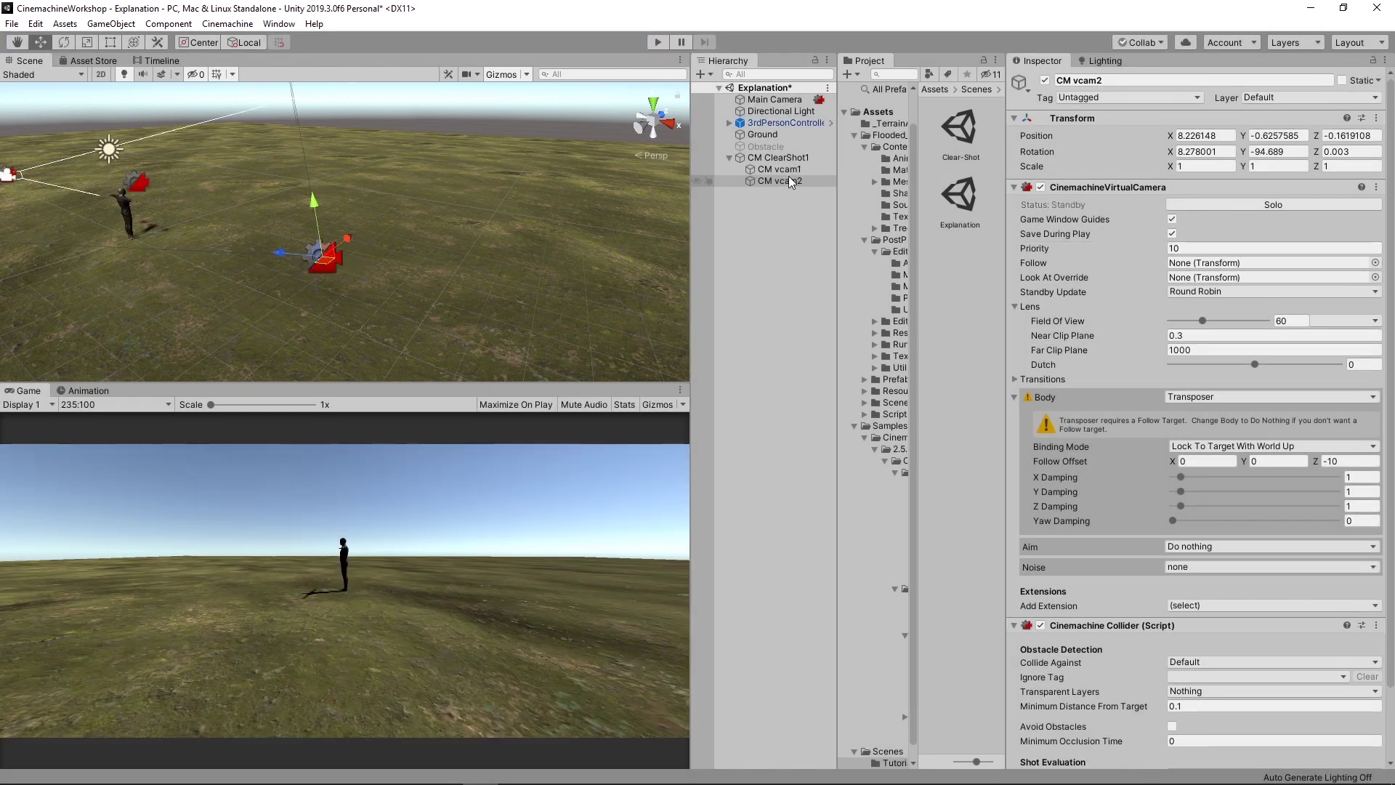
# Set the Ignore Tag of CM vcam1's Cinemachine Collider to Player.
pyautogui.click(790, 169)
pyautogui.scroll(-2, 1118, 356)
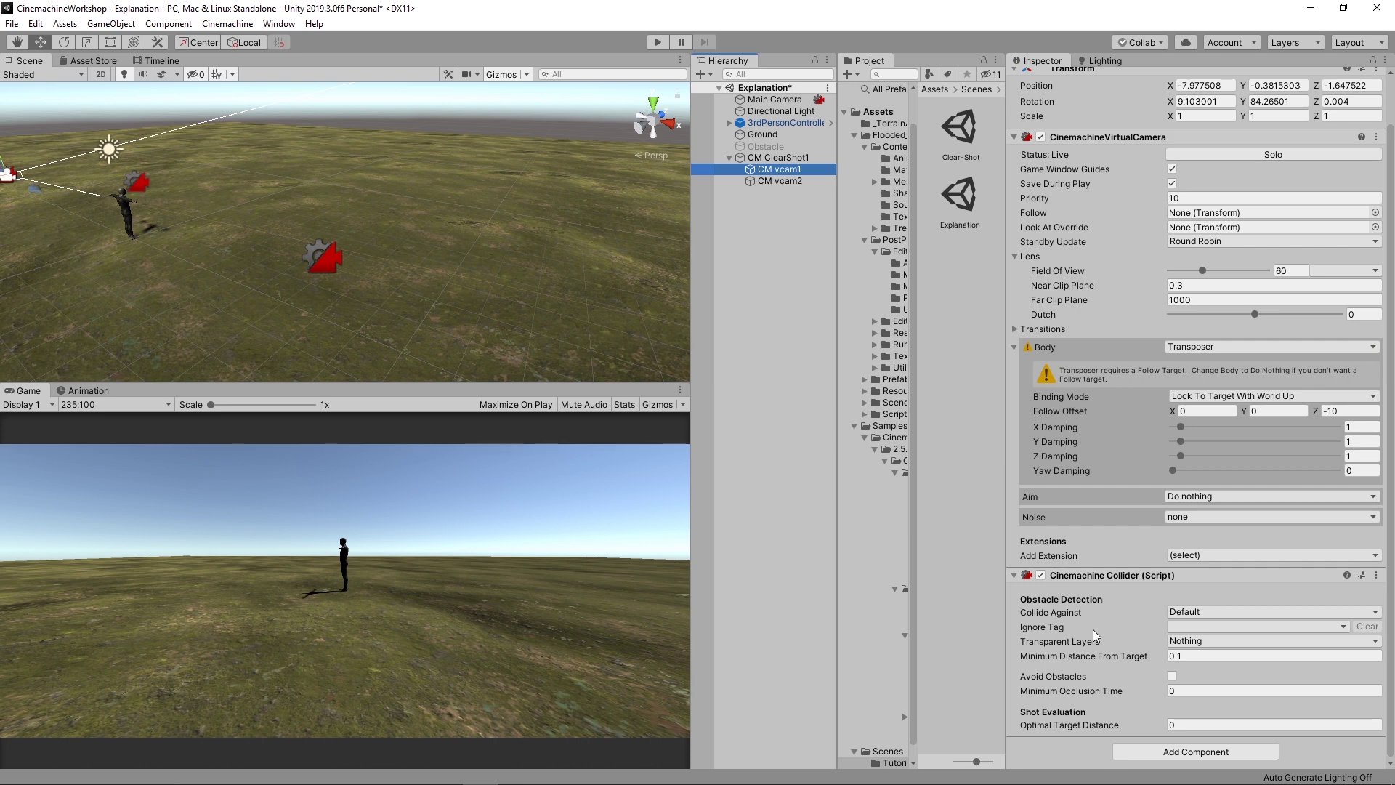
pyautogui.click(1188, 626)
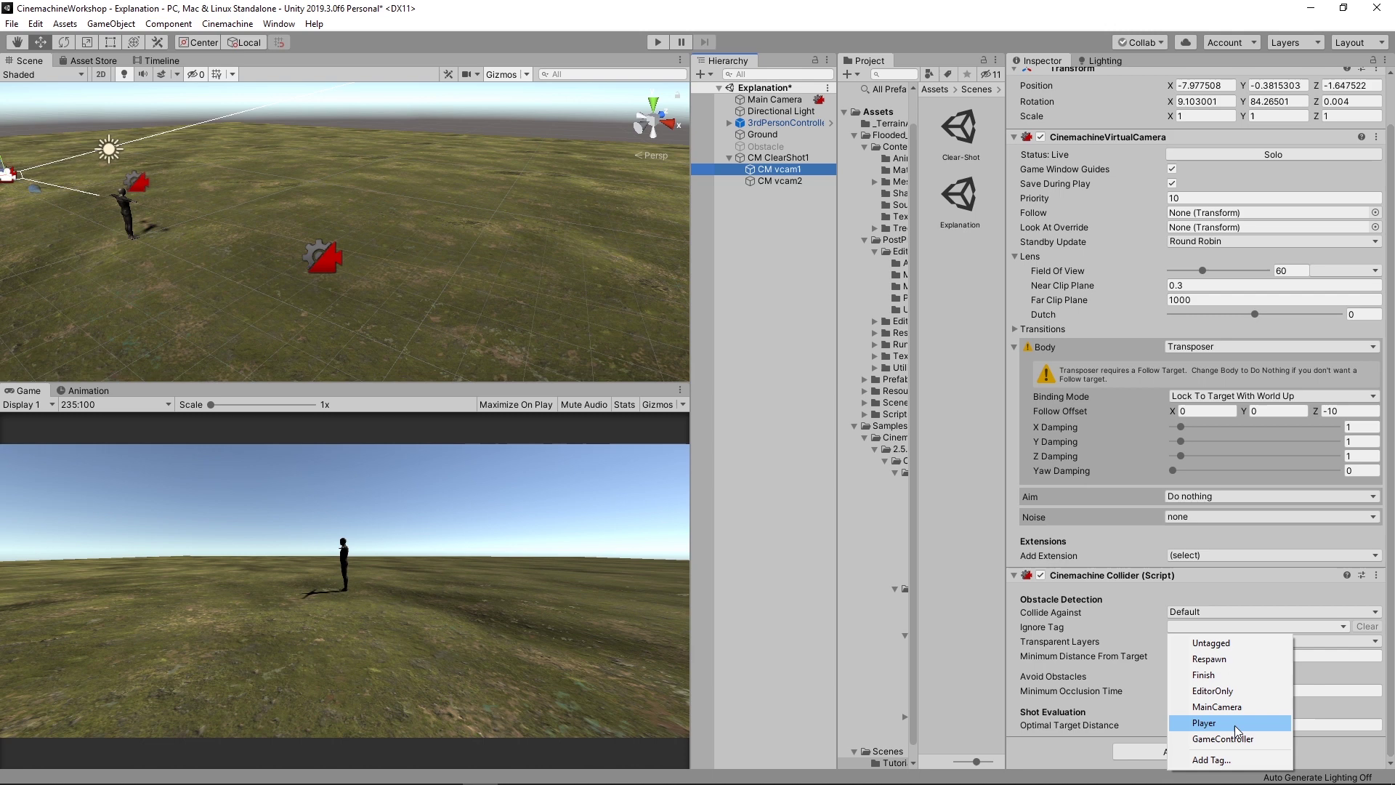
# Set the Ignore Tag of CM vcam2's Cinemachine Collider to Player.
pyautogui.click(783, 181)
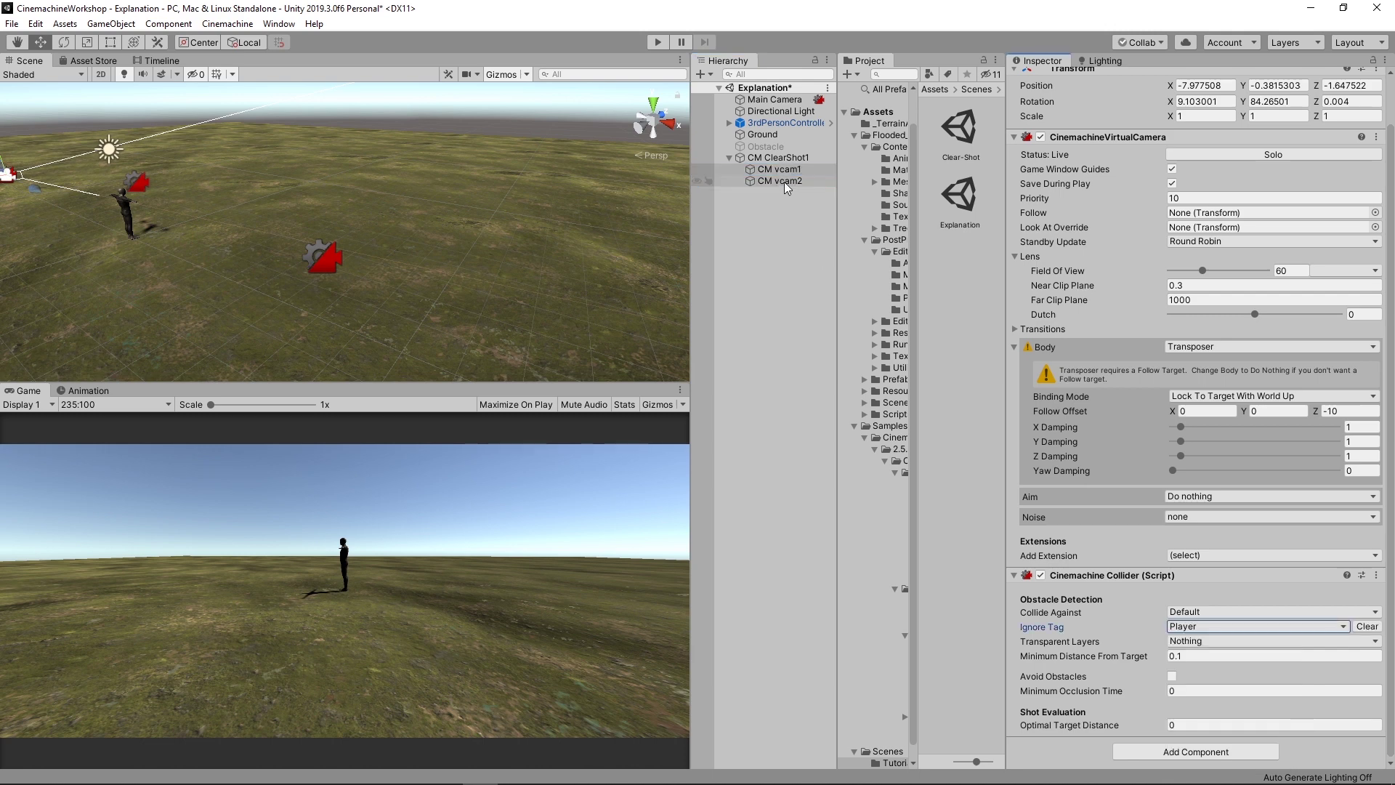
pyautogui.click(1207, 629)
pyautogui.click(1215, 725)
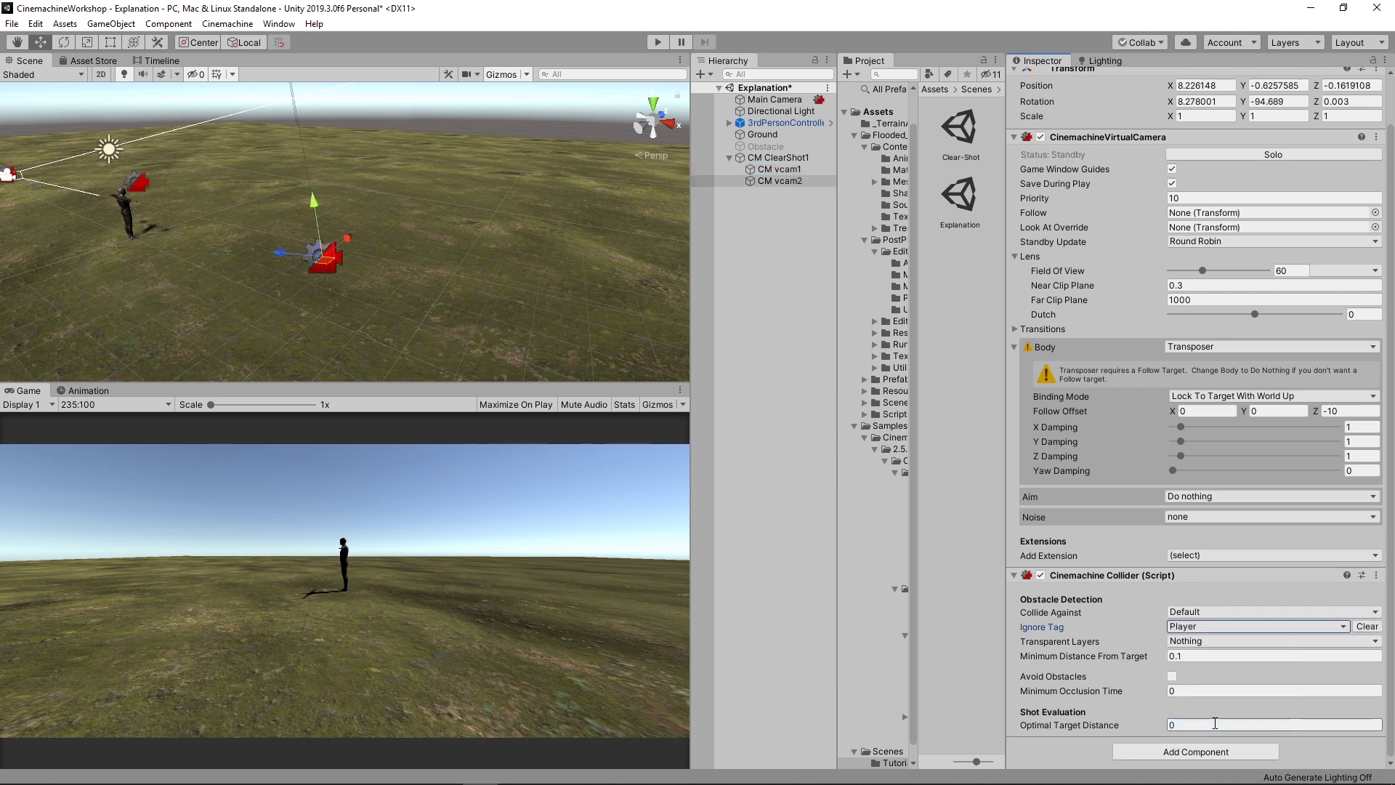
# Check which tag is assigned to 3rdPersonController.
pyautogui.click(789, 122)
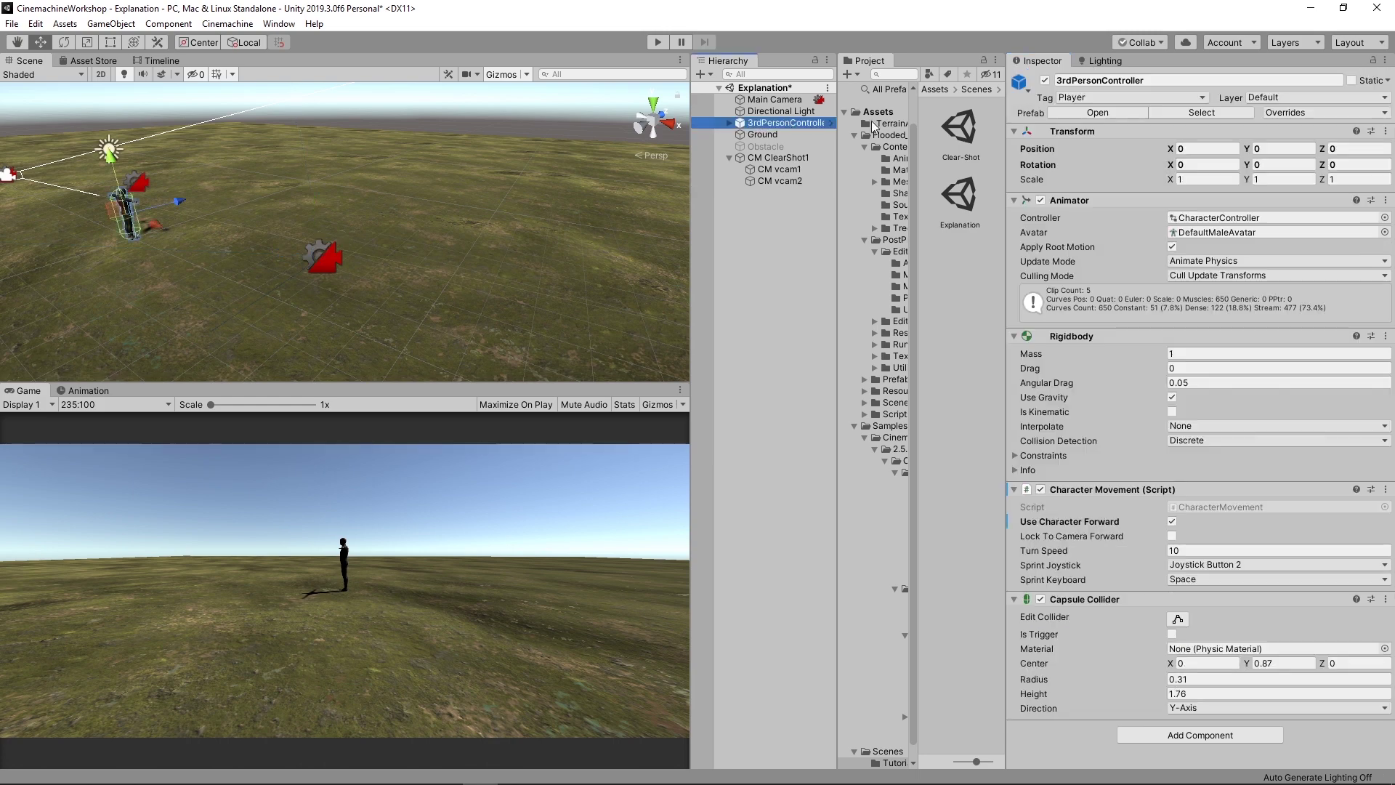
pyautogui.click(1087, 97)
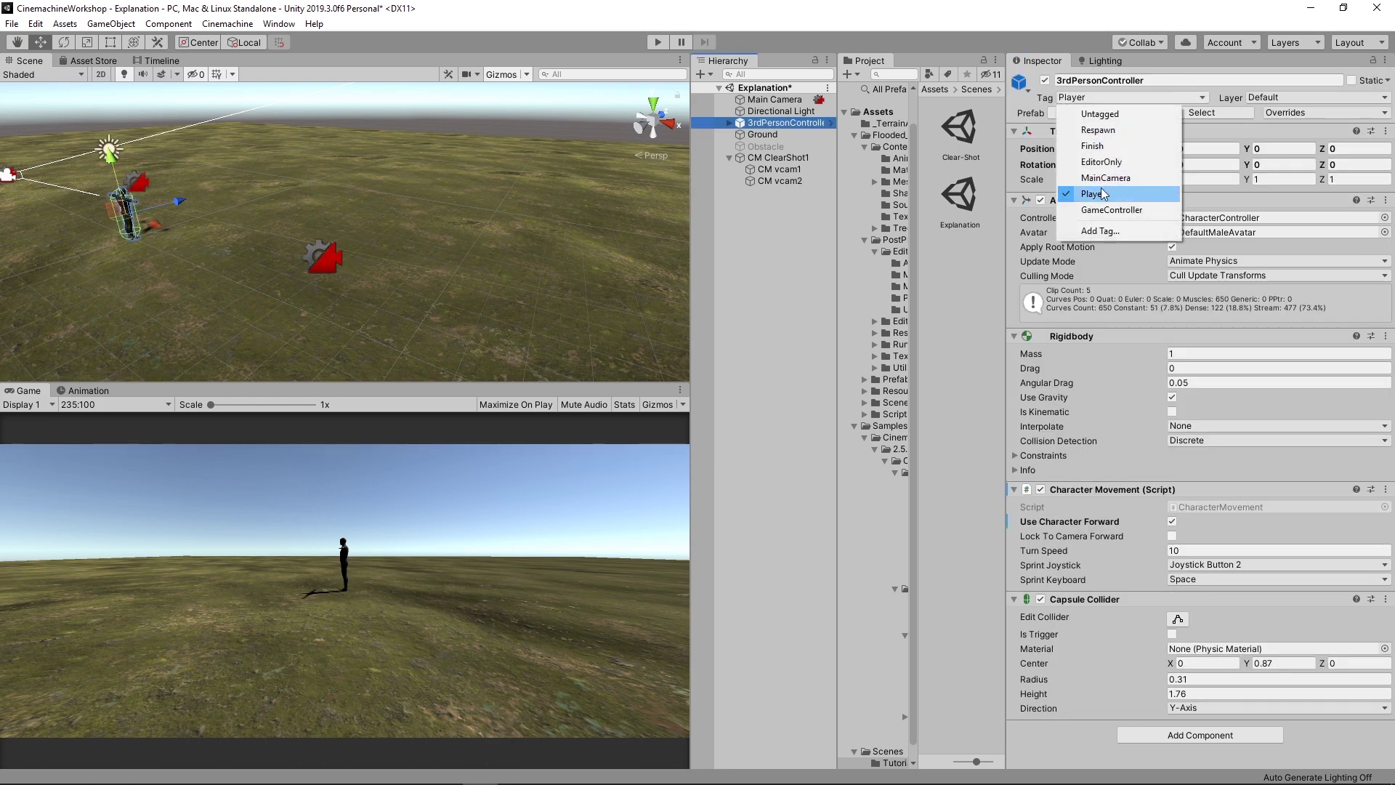
pyautogui.click(775, 321)
# Play the scene and run the character toward CM vcam1 and back toward CM vcam2 to watch the chosen shot.
pyautogui.click(658, 41)
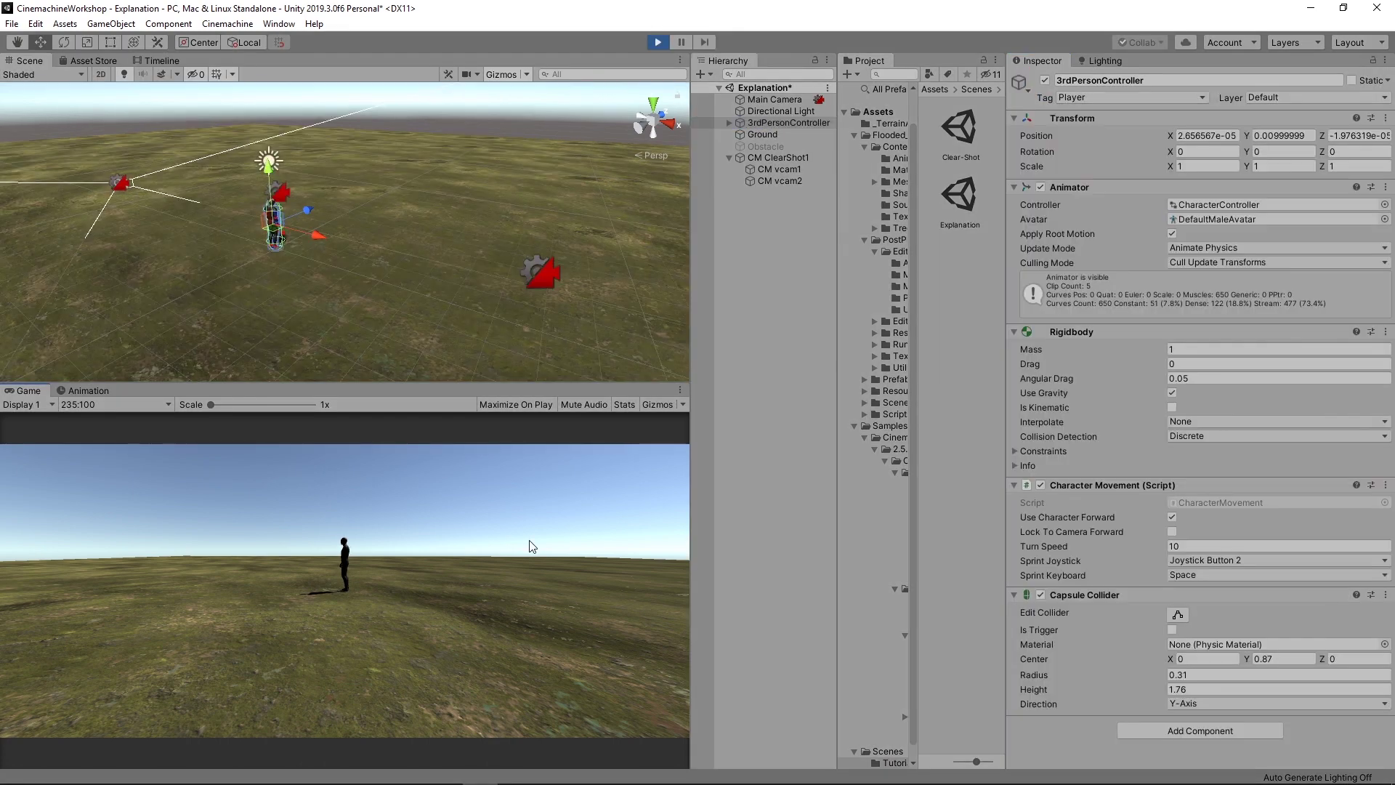
pyautogui.press('a')
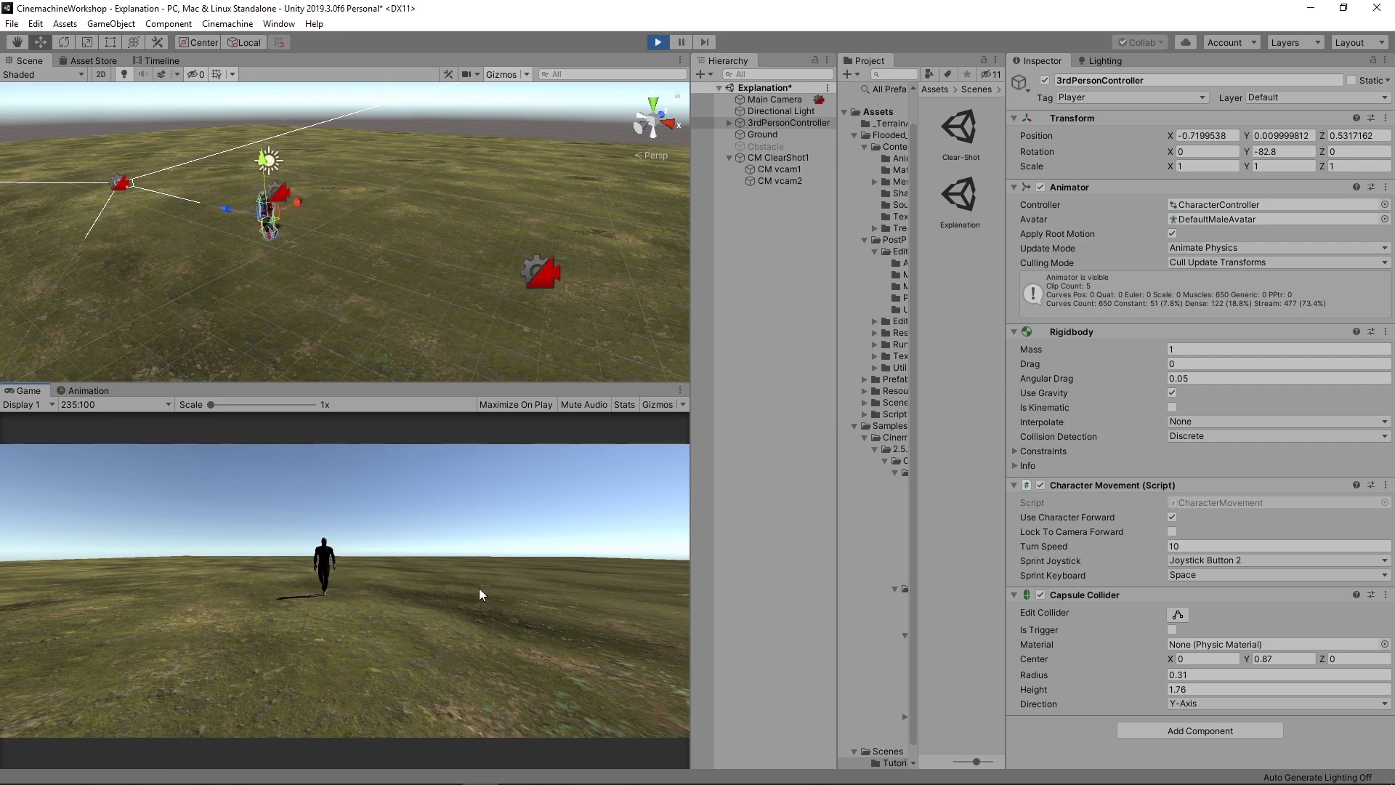
pyautogui.press('w')
pyautogui.press('d')
pyautogui.press('d')
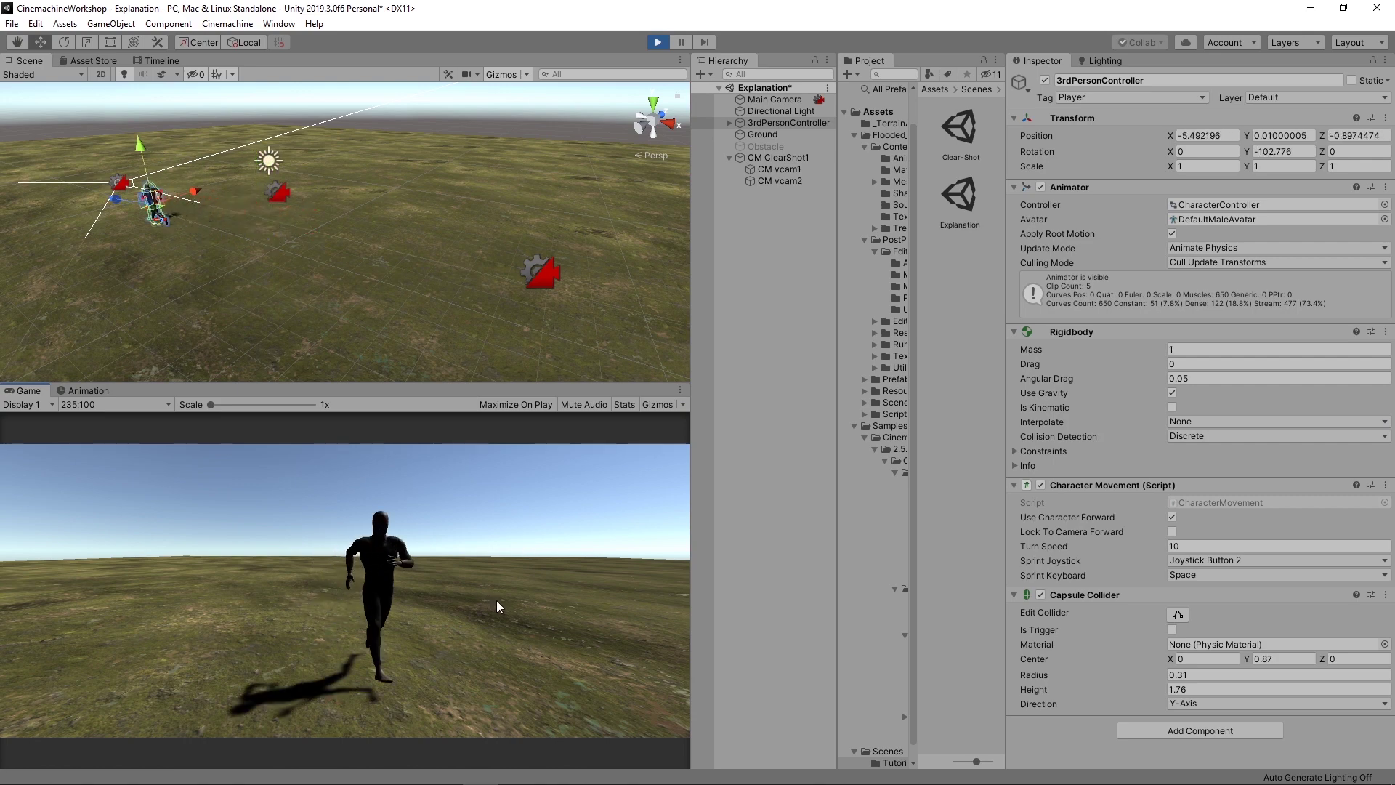
pyautogui.press('d')
pyautogui.press('w')
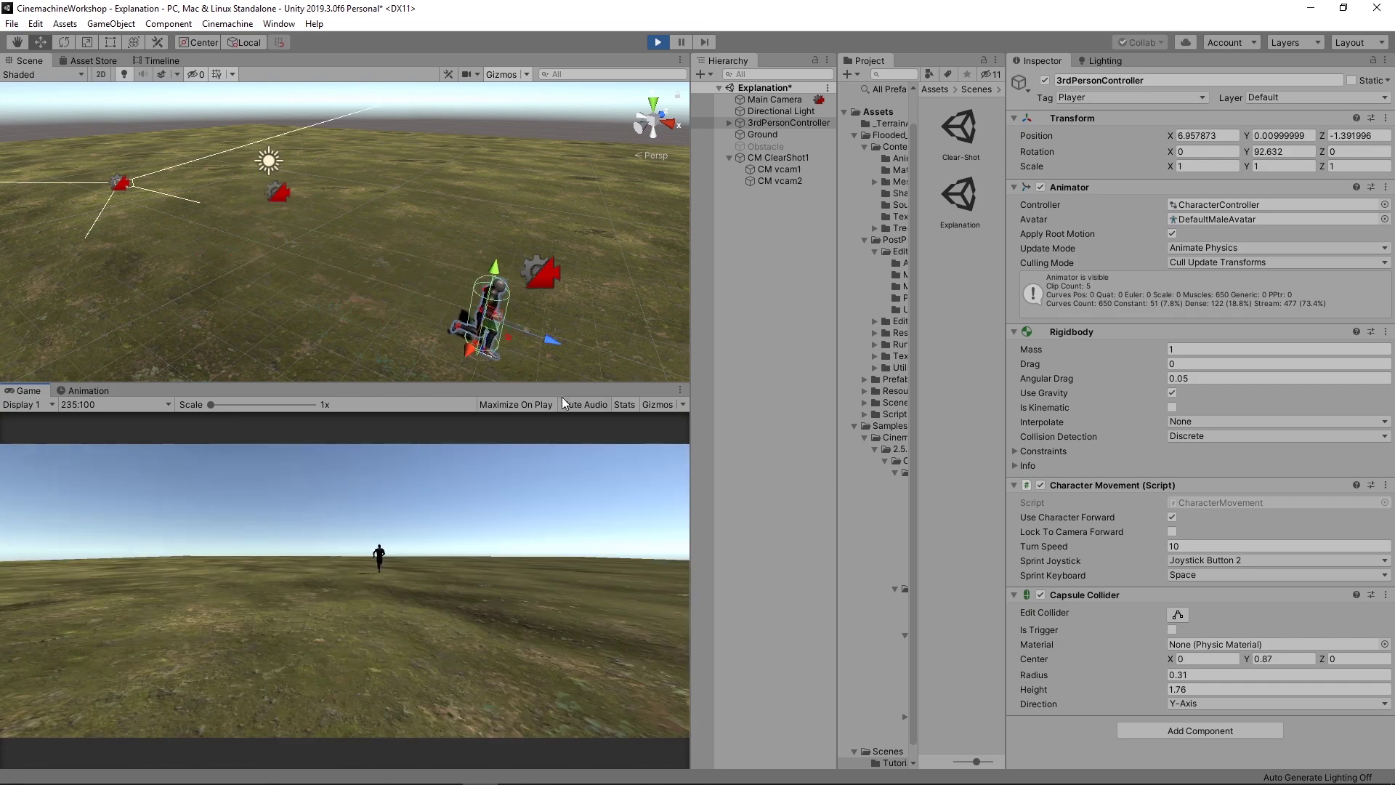
pyautogui.press('a')
pyautogui.press('s')
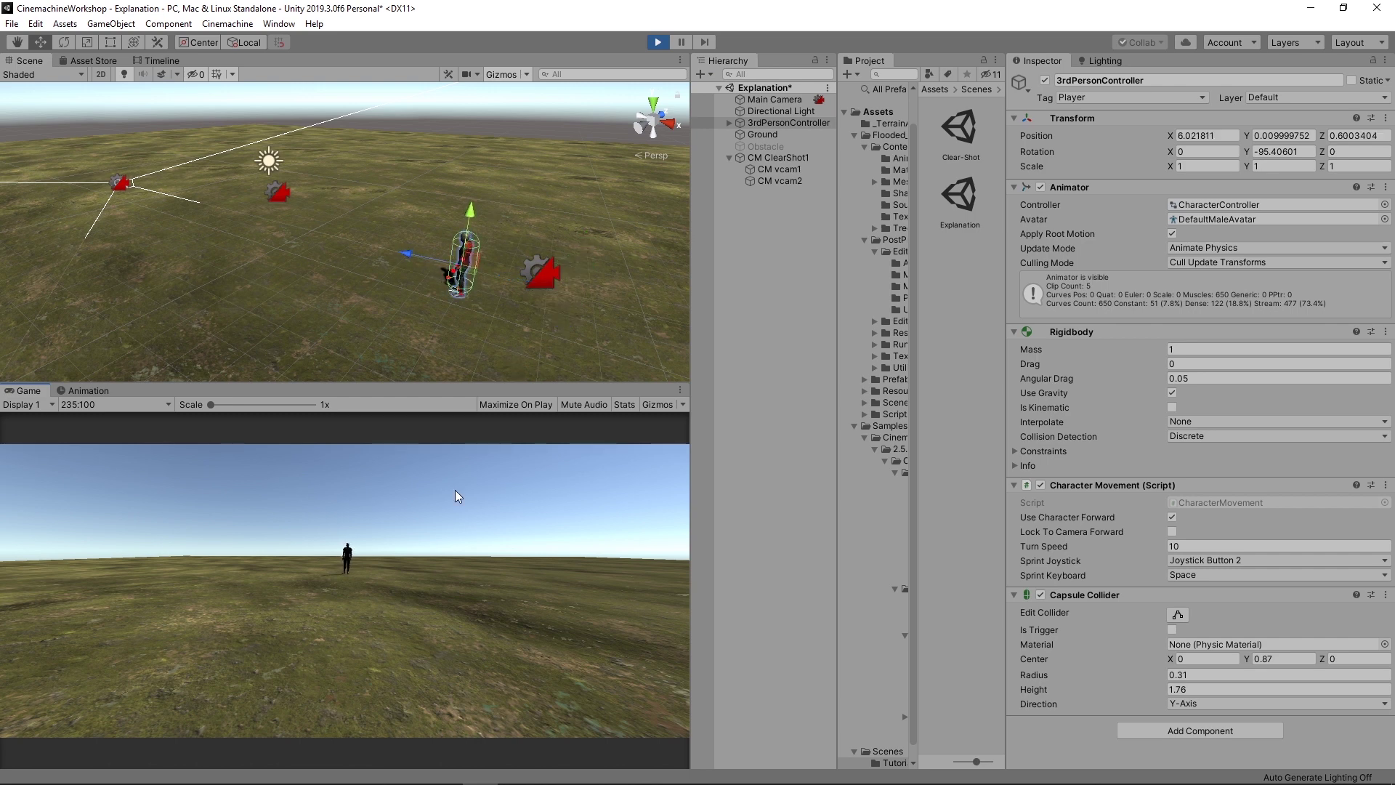
# Run the character behind CM vcam1 and back toward the middle to test the camera switch, and stop playback.
pyautogui.press('w')
pyautogui.press('s')
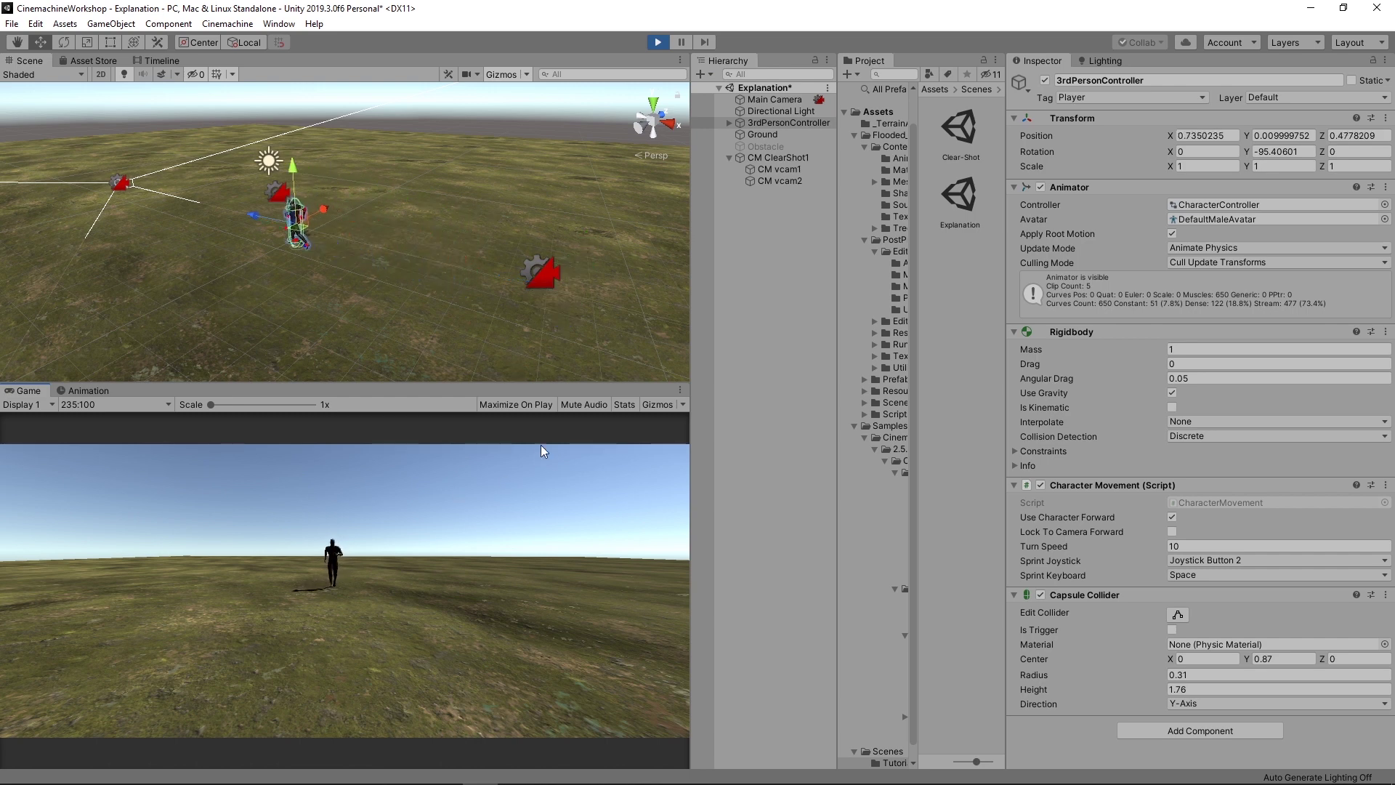
pyautogui.press('d')
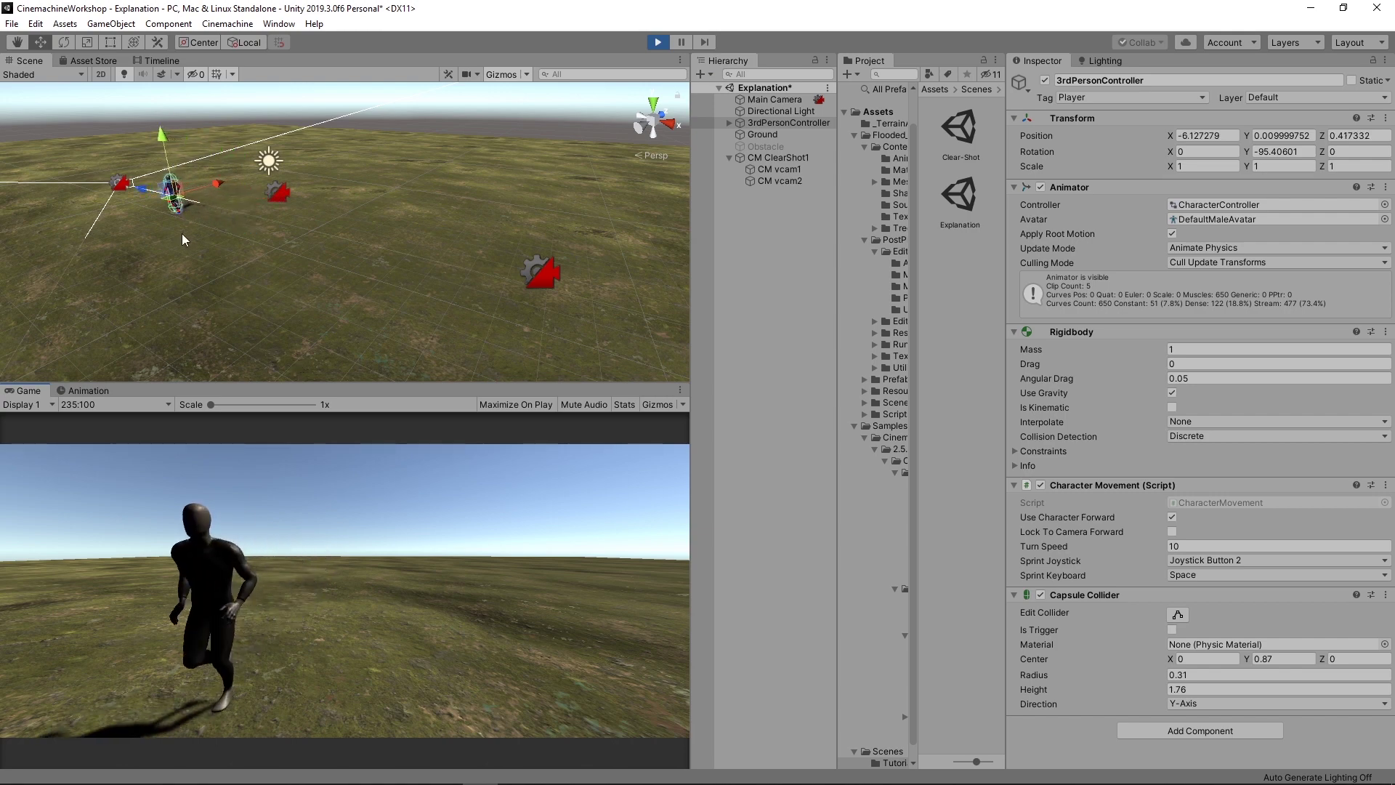
pyautogui.press('d')
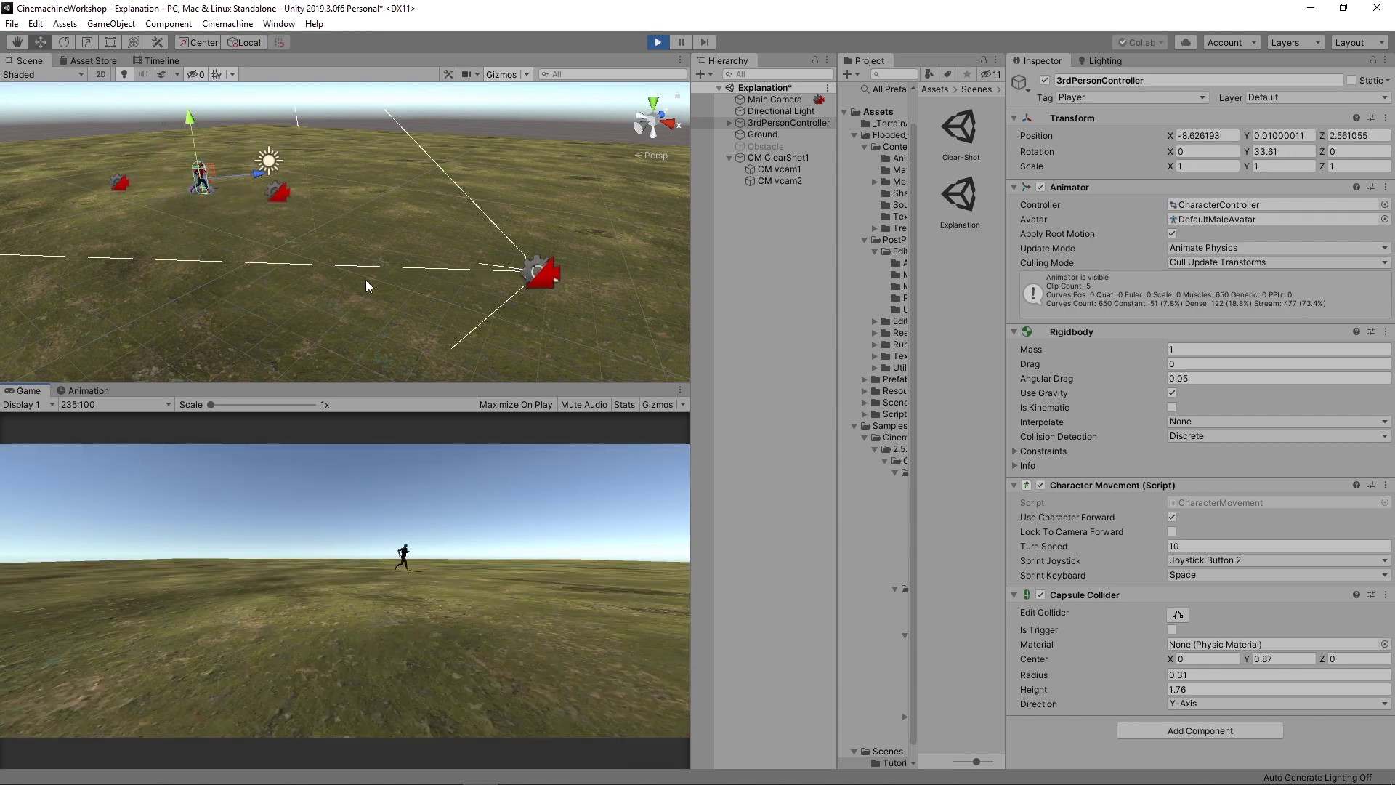
pyautogui.press('s')
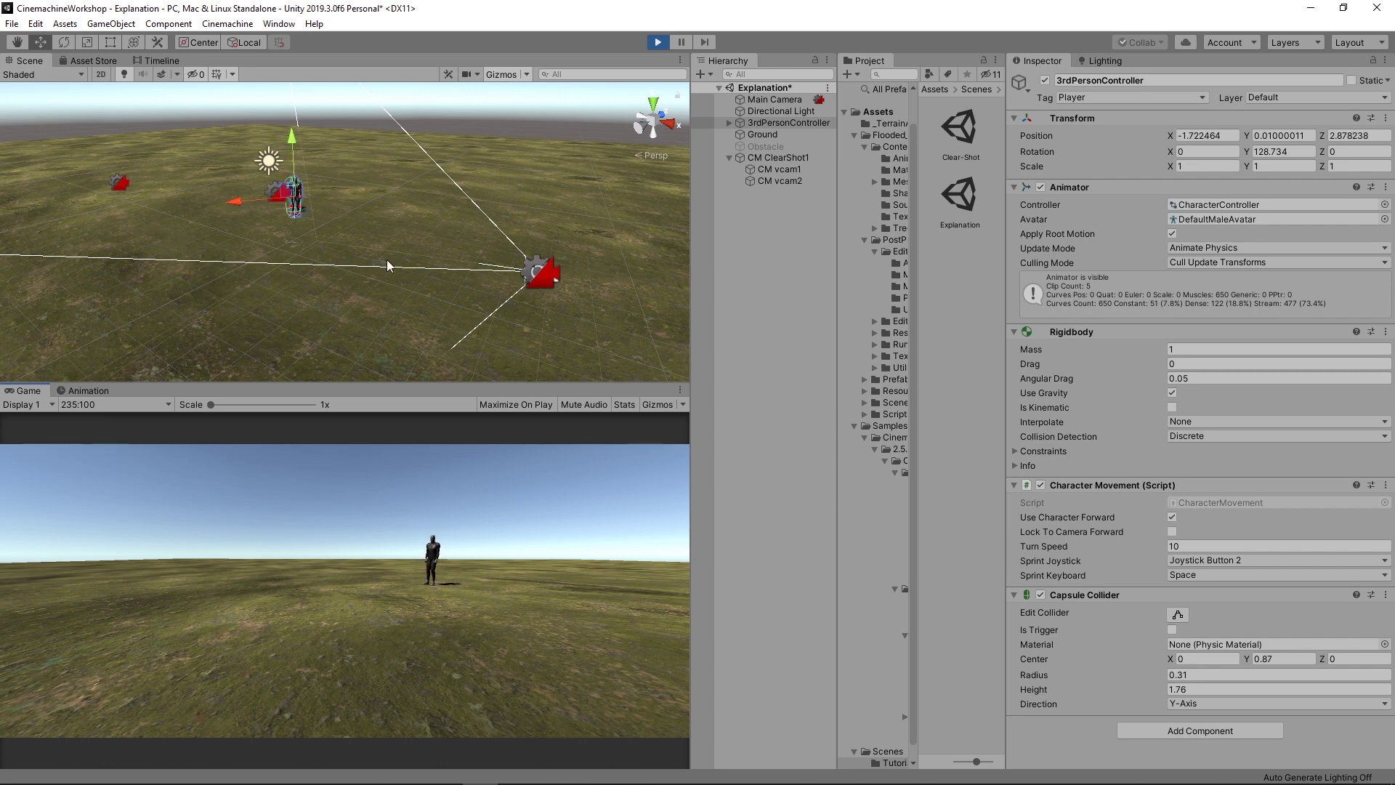
pyautogui.click(657, 45)
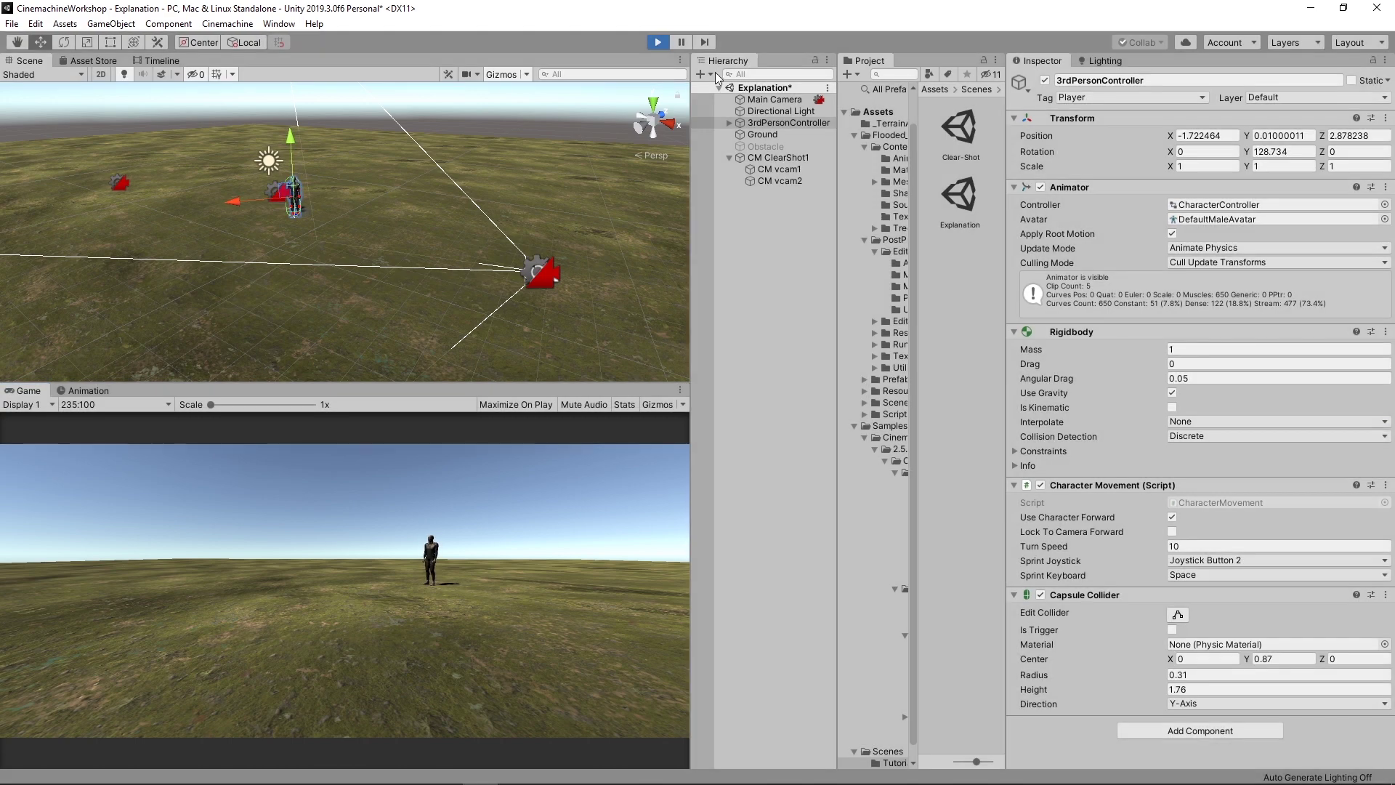
# Set the Optimal Target Distance of CM vcam1's Cinemachine Collider to 2.
pyautogui.click(779, 168)
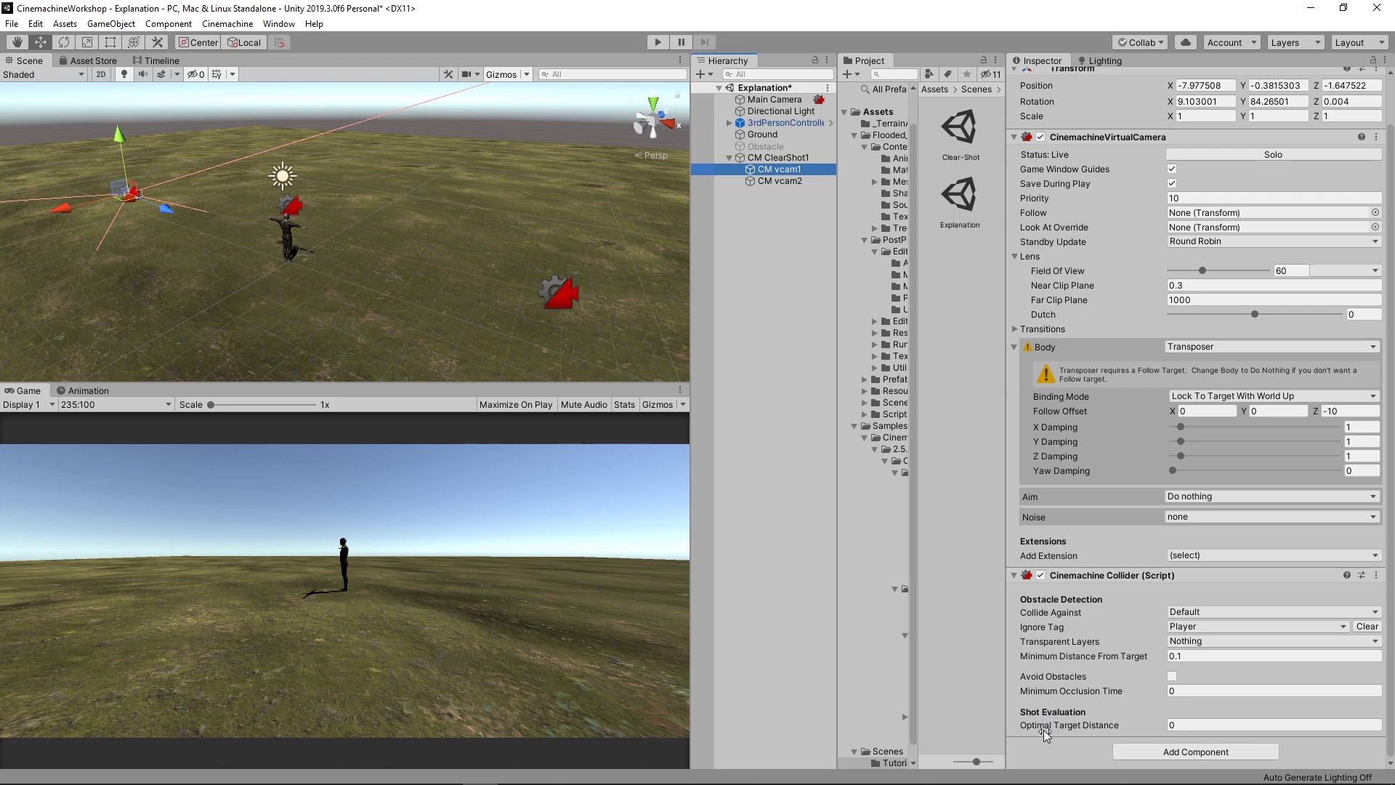
pyautogui.moveTo(1043, 730)
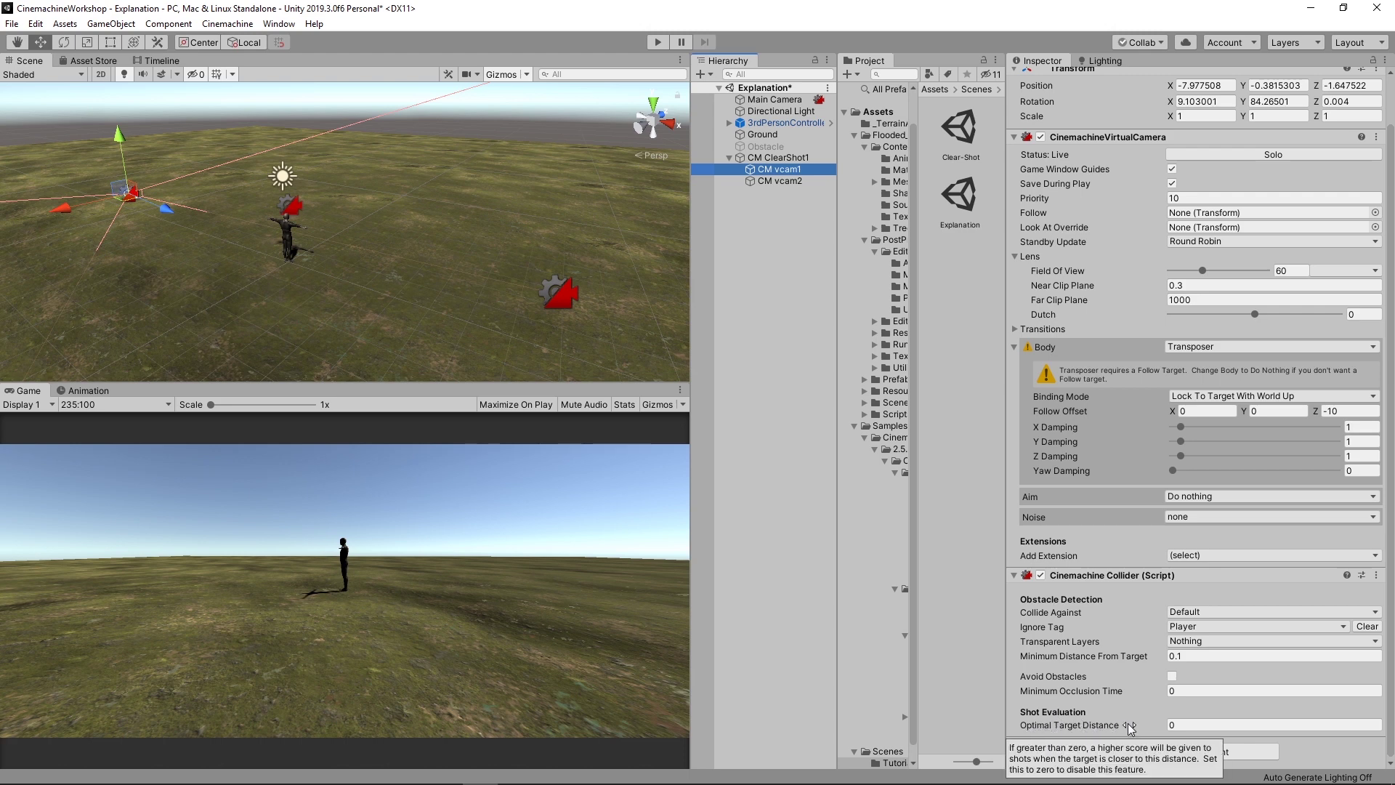
pyautogui.click(1173, 724)
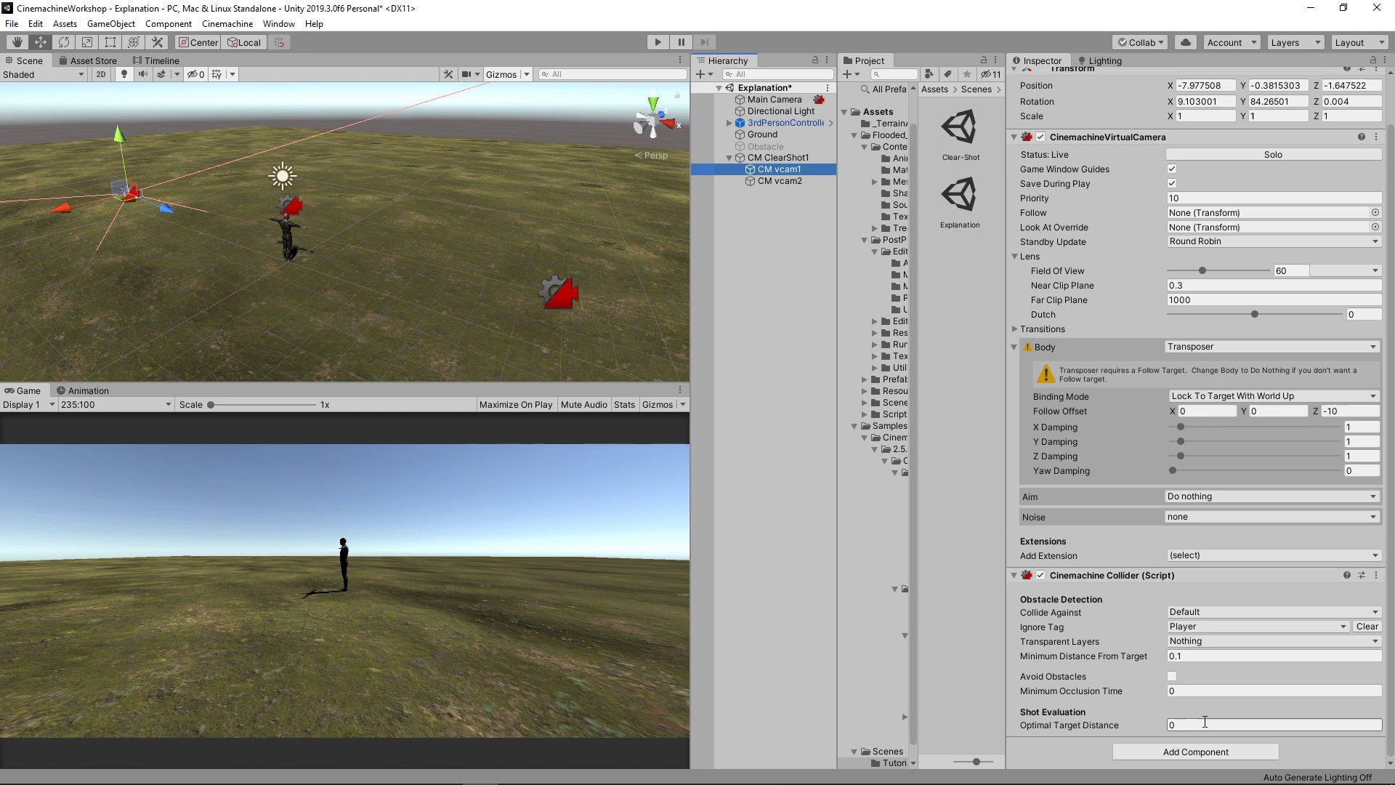
pyautogui.click(1199, 723)
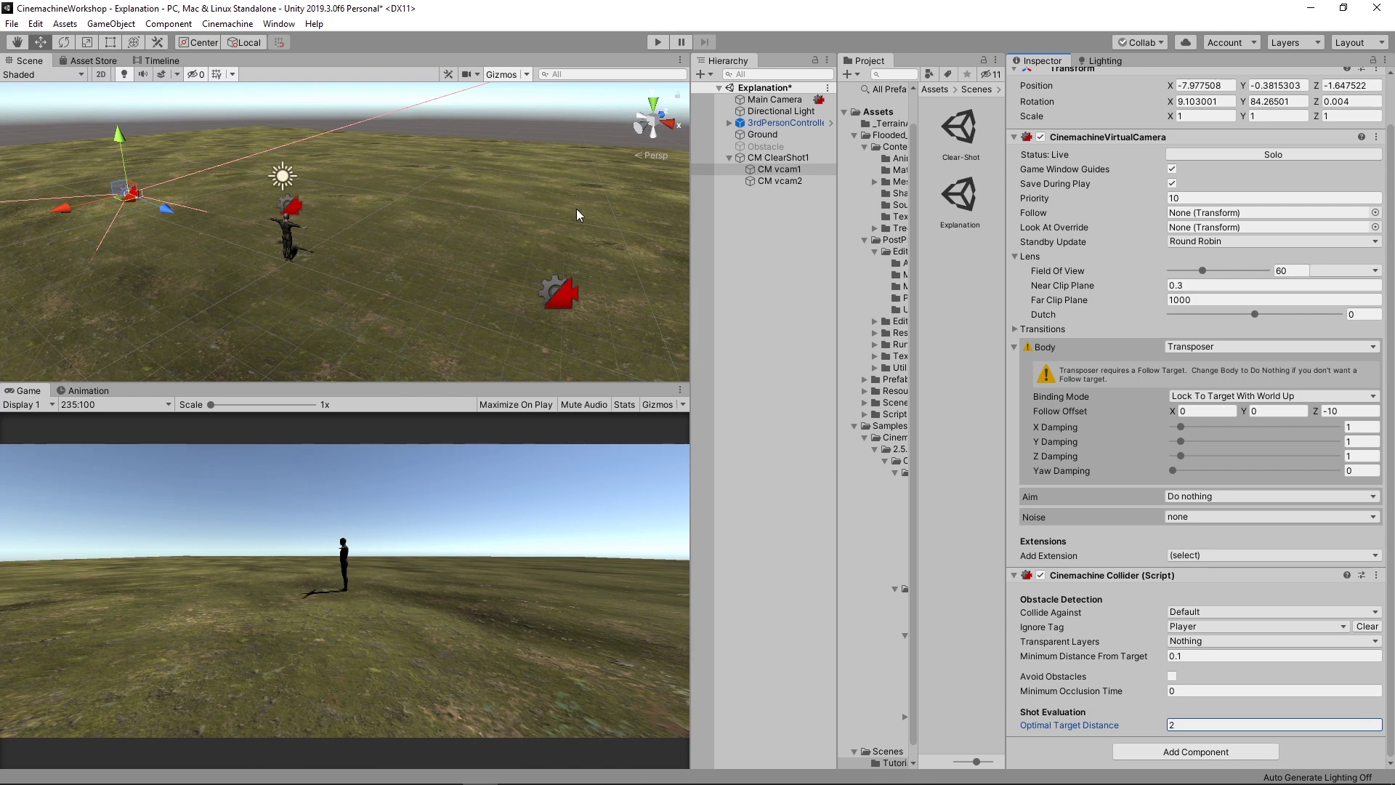
# Set the Optimal Target Distance of CM vcam2's Cinemachine Collider to 1.
pyautogui.click(795, 183)
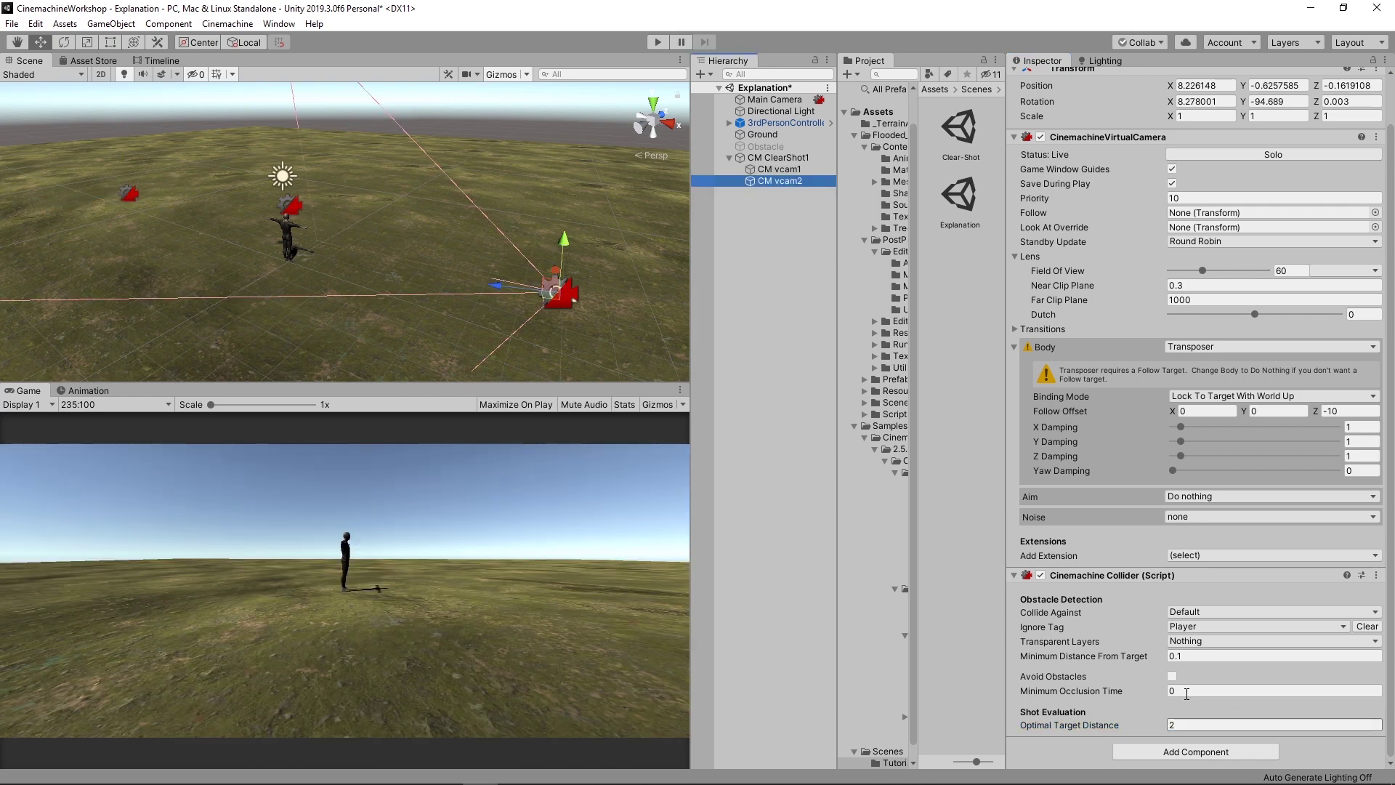
pyautogui.click(1202, 724)
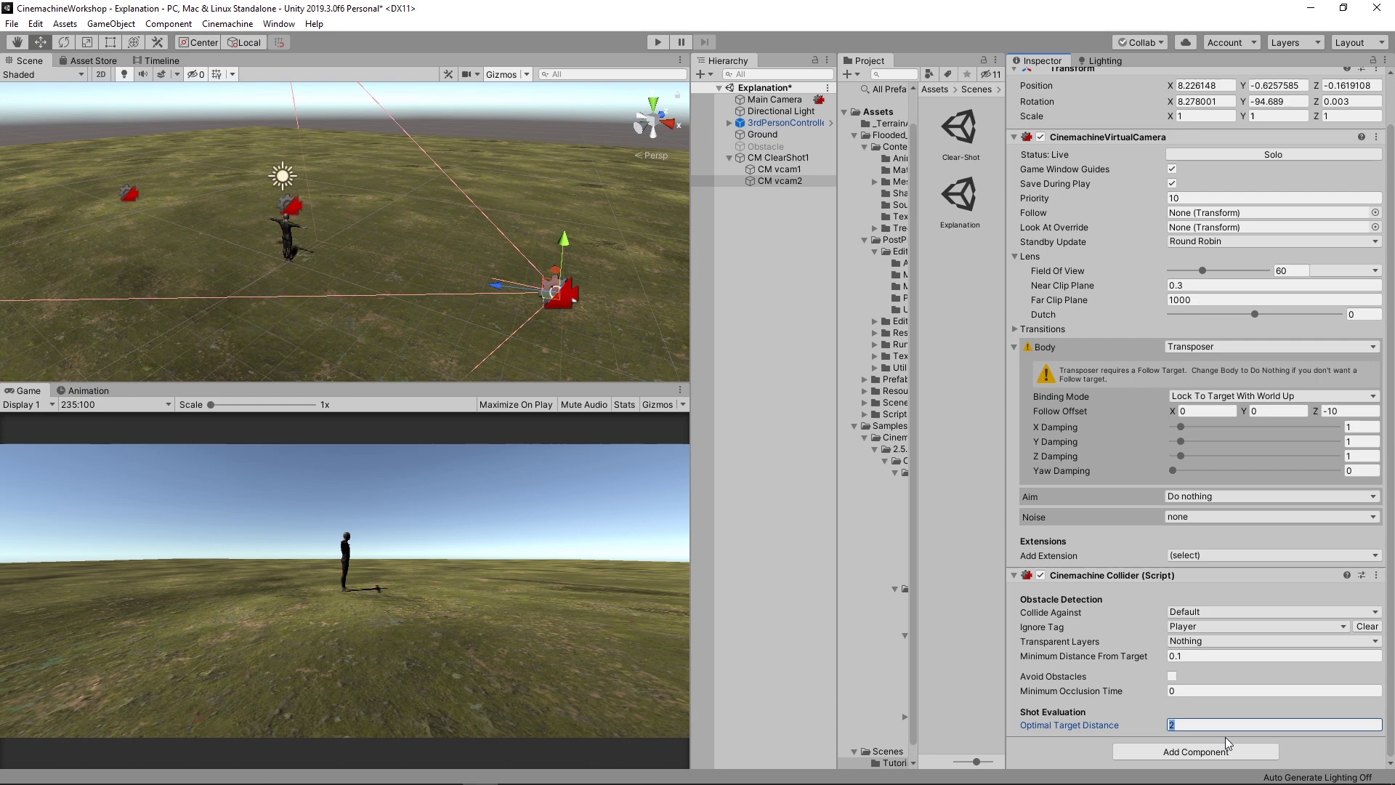
pyautogui.write('1')
# Play the scene and run the character toward CM vcam2 and back past the middle to watch the chosen shot.
pyautogui.hotkey('ctrl', 'p')
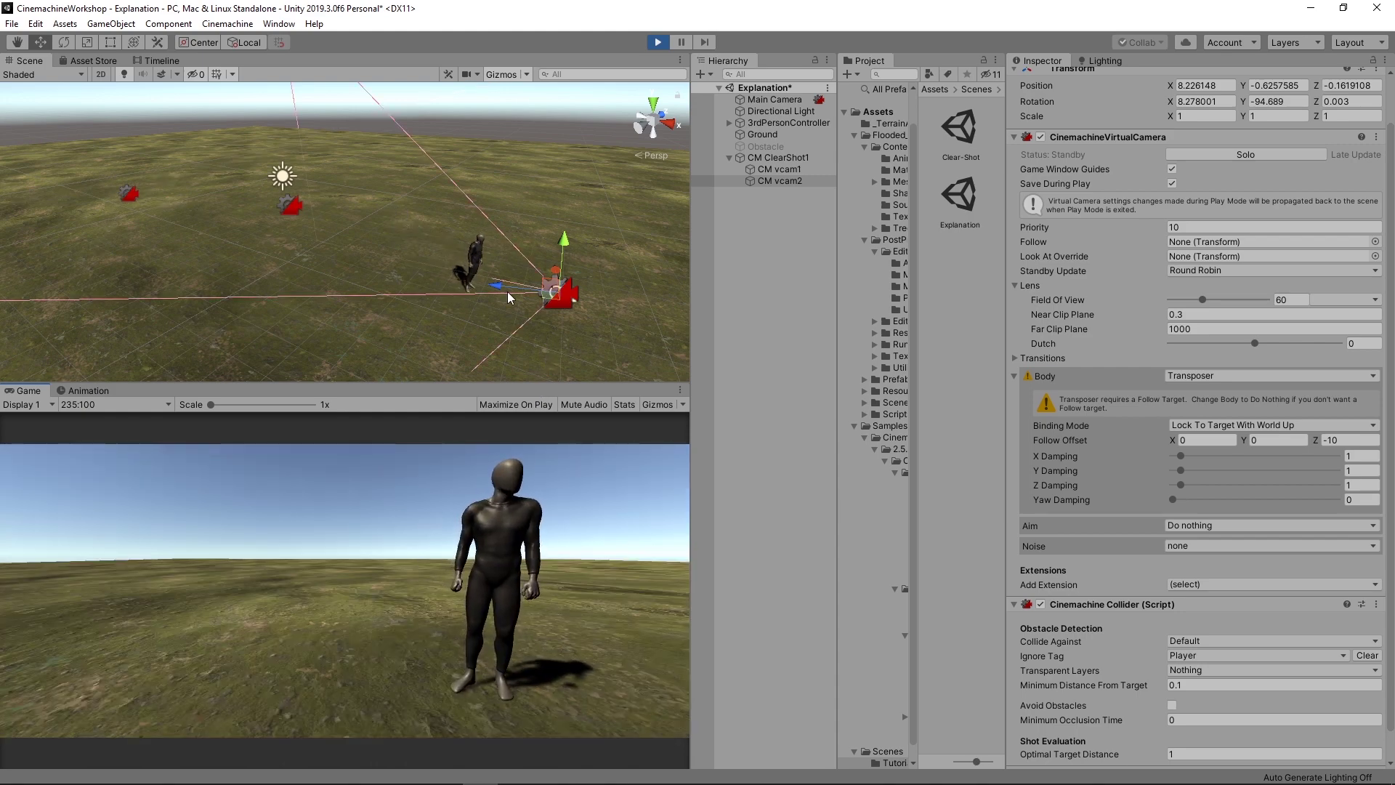
pyautogui.press('s')
pyautogui.press('w')
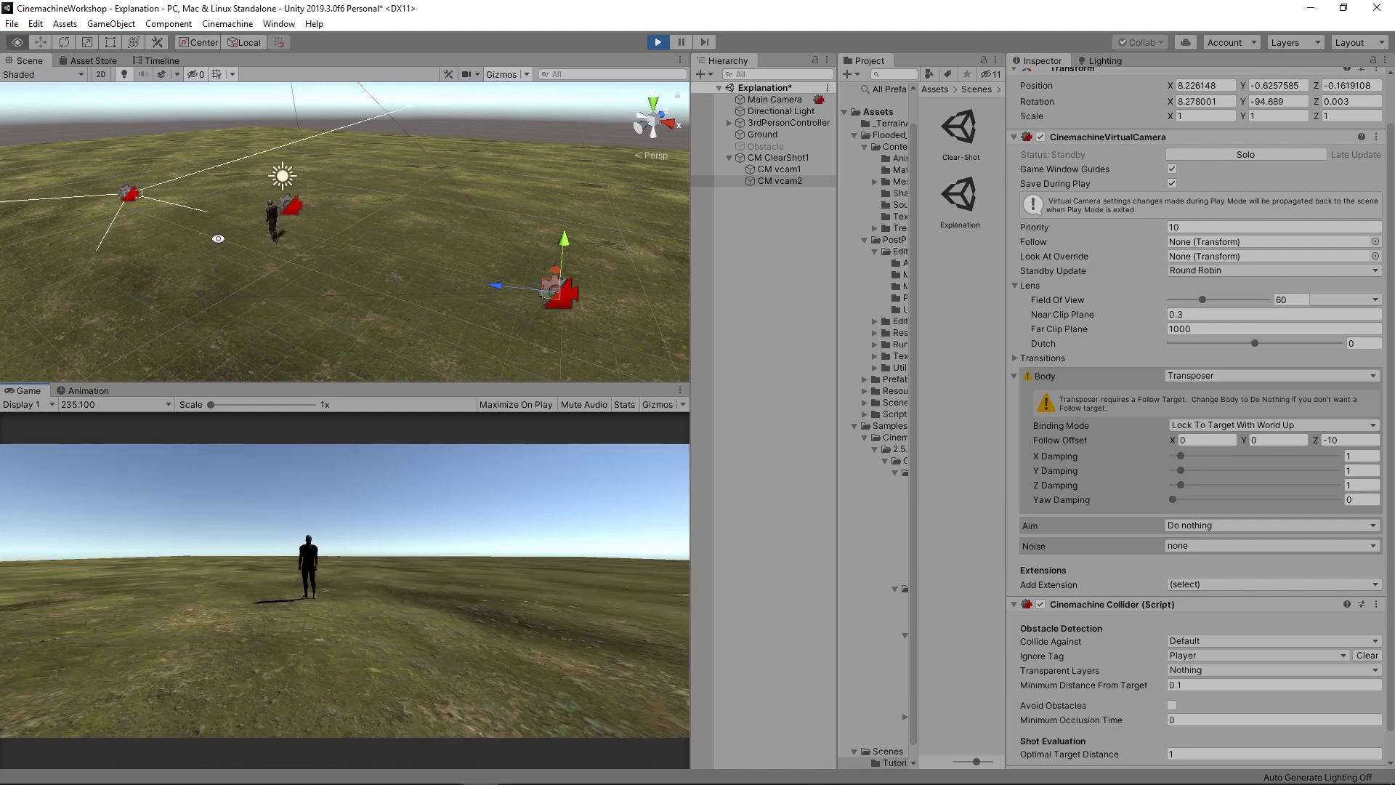
pyautogui.moveTo(275, 294); pyautogui.dragTo(203, 206, button='right')
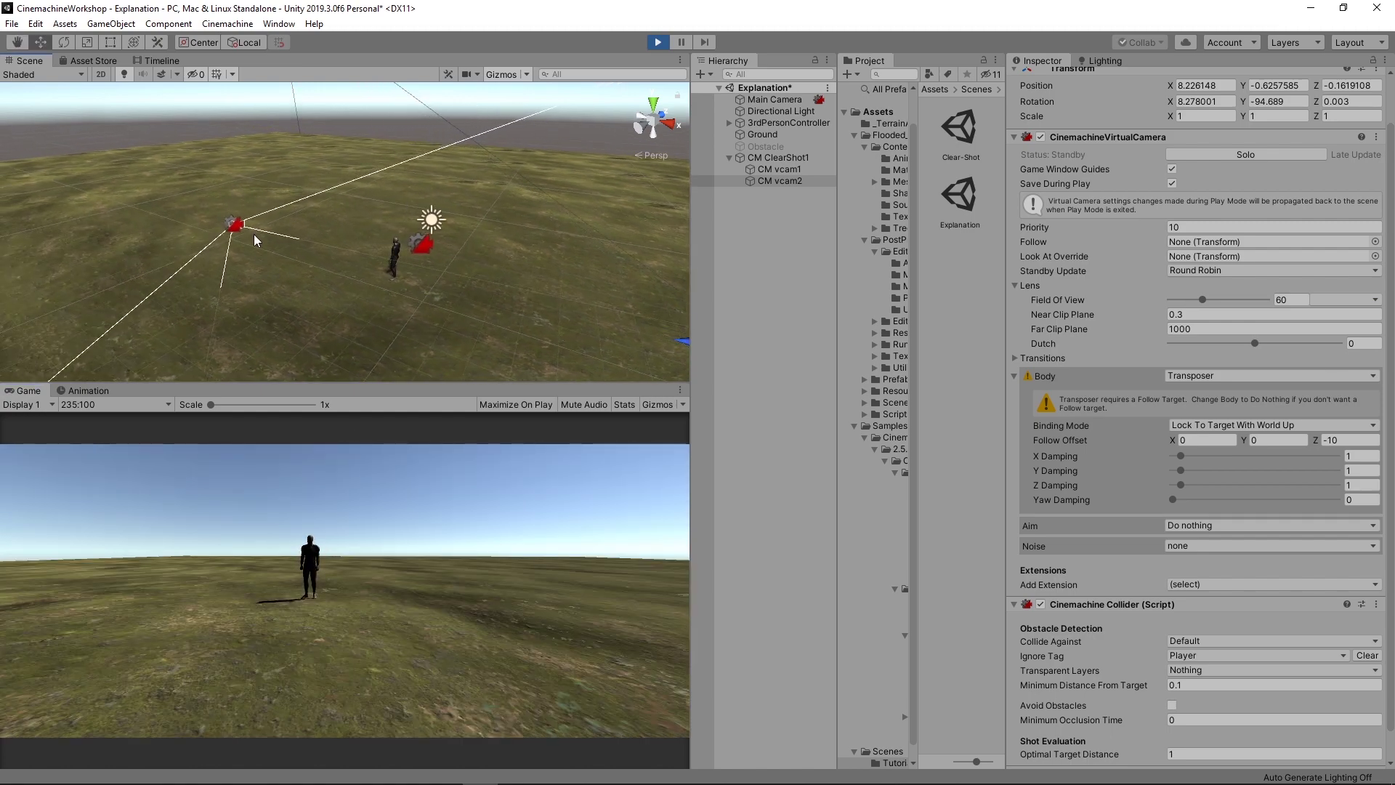
pyautogui.moveTo(528, 301); pyautogui.dragTo(380, 278, button='middle')
# Run the character behind CM vcam2 and back toward the middle to test the camera switch, and stop playback.
pyautogui.click(411, 558)
pyautogui.press('w')
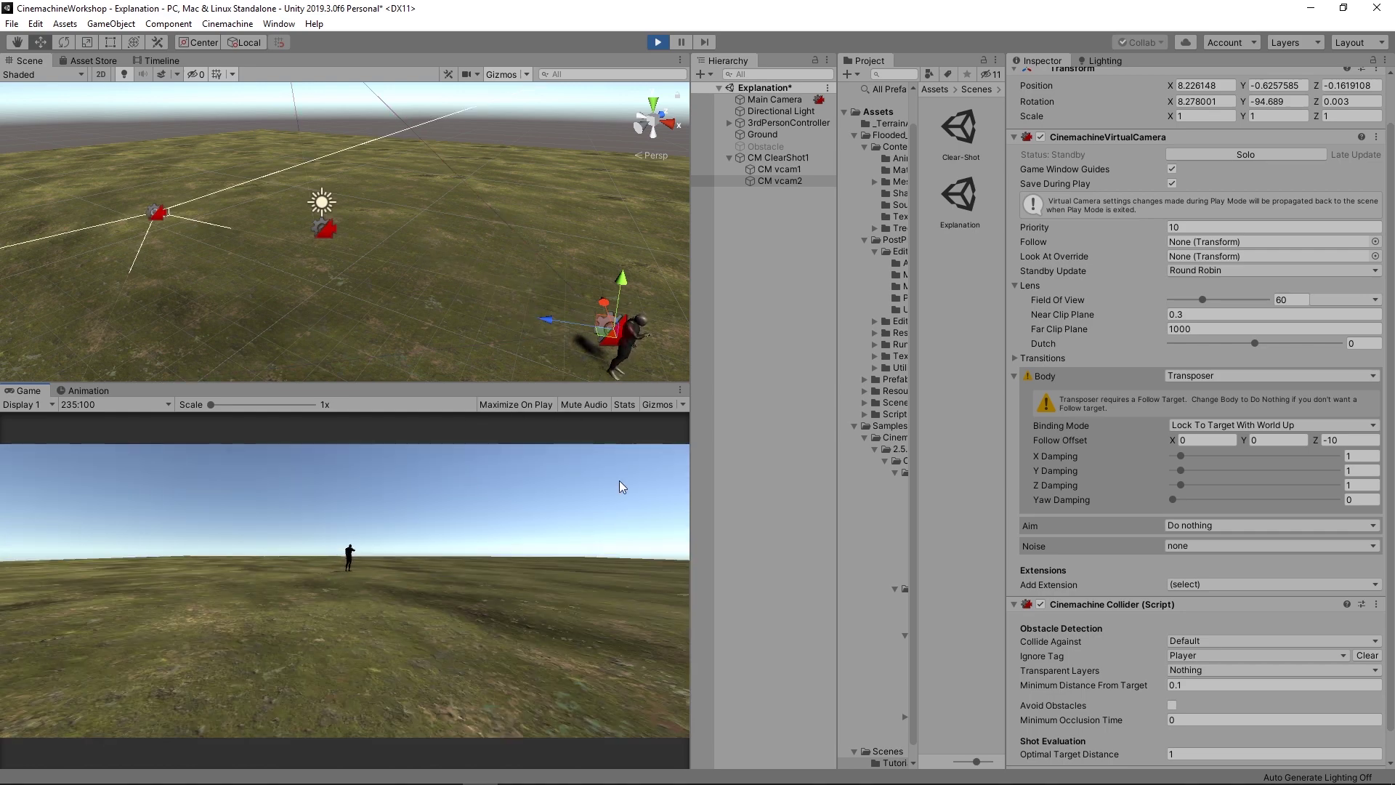
pyautogui.press('s')
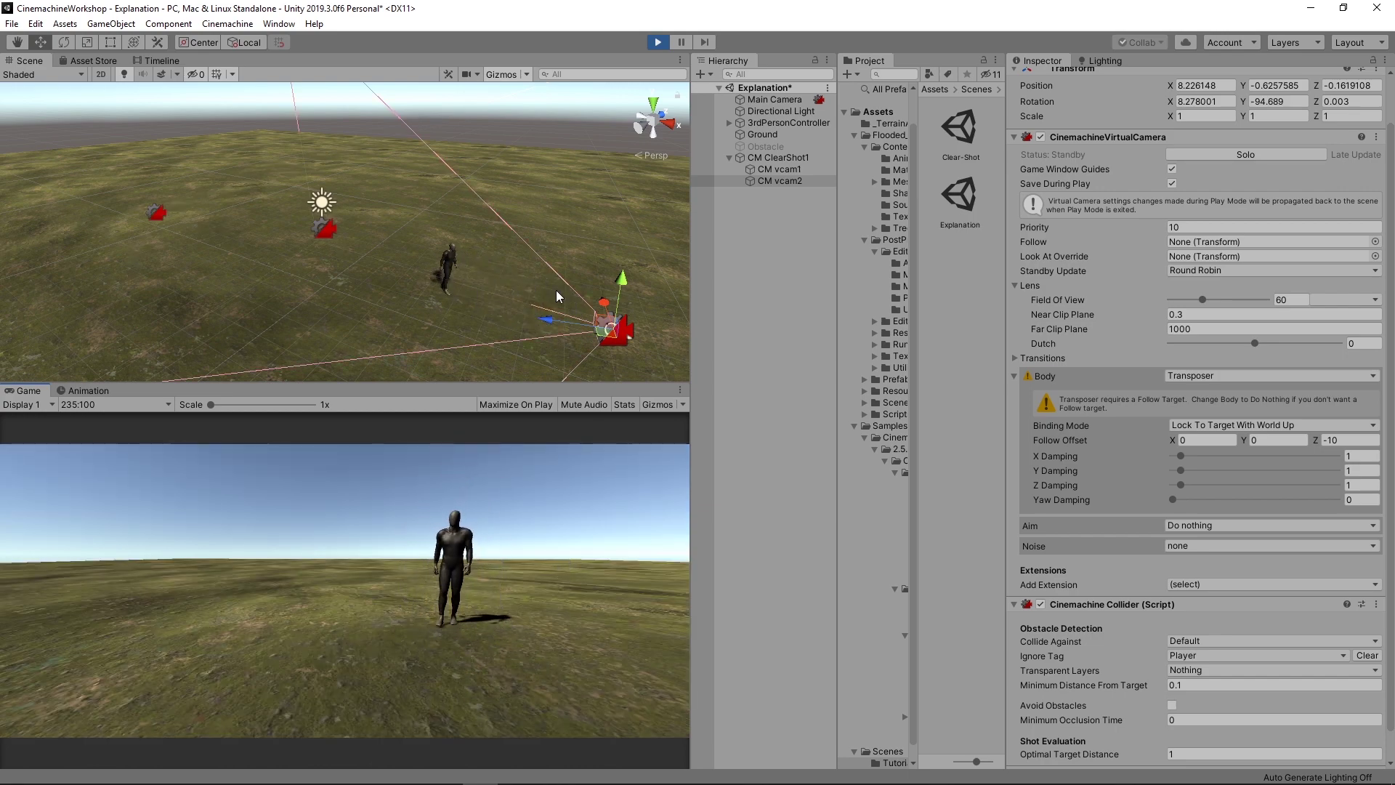
pyautogui.click(658, 42)
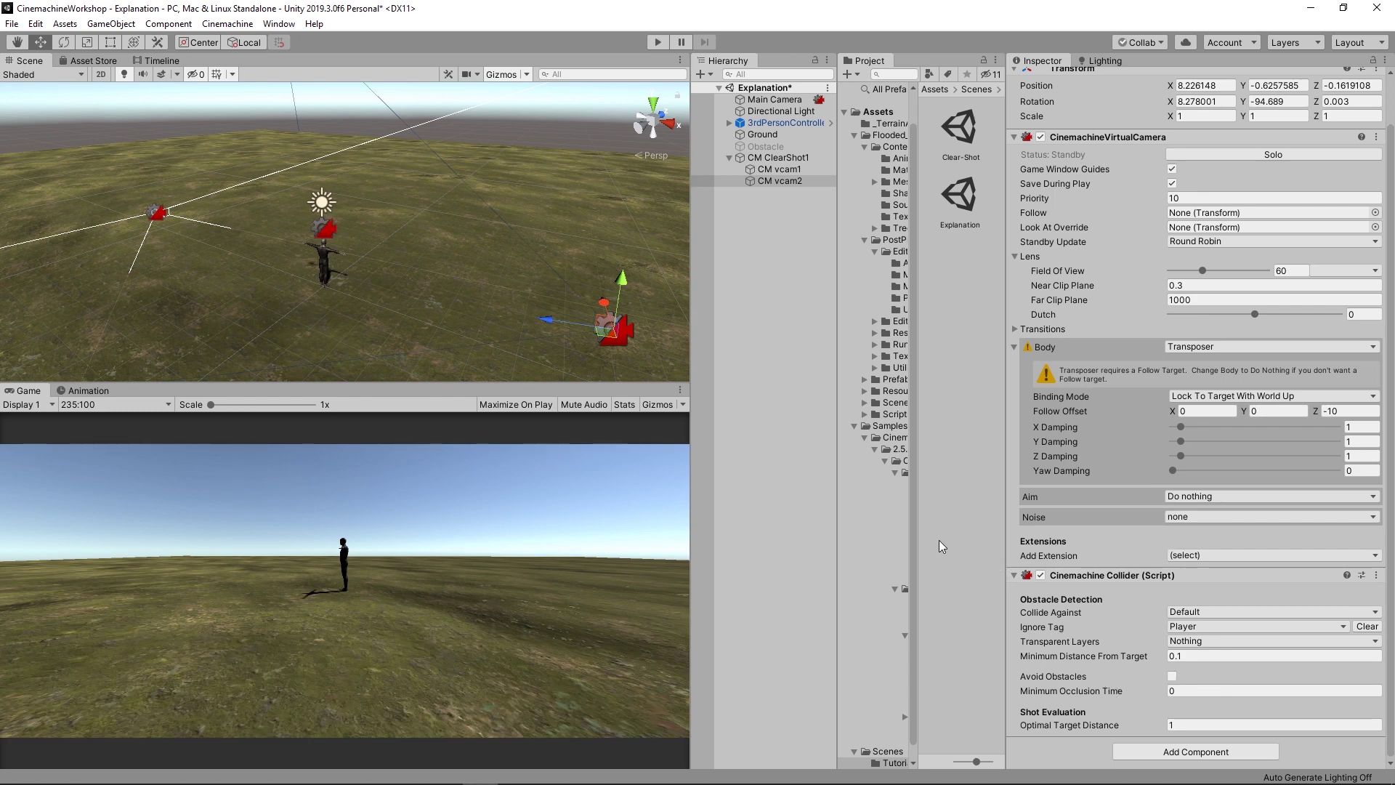
# Activate the Obstacle object and place it in front of CM vcam2 at about X 5.68 while the scene plays.
pyautogui.click(779, 145)
pyautogui.click(1046, 81)
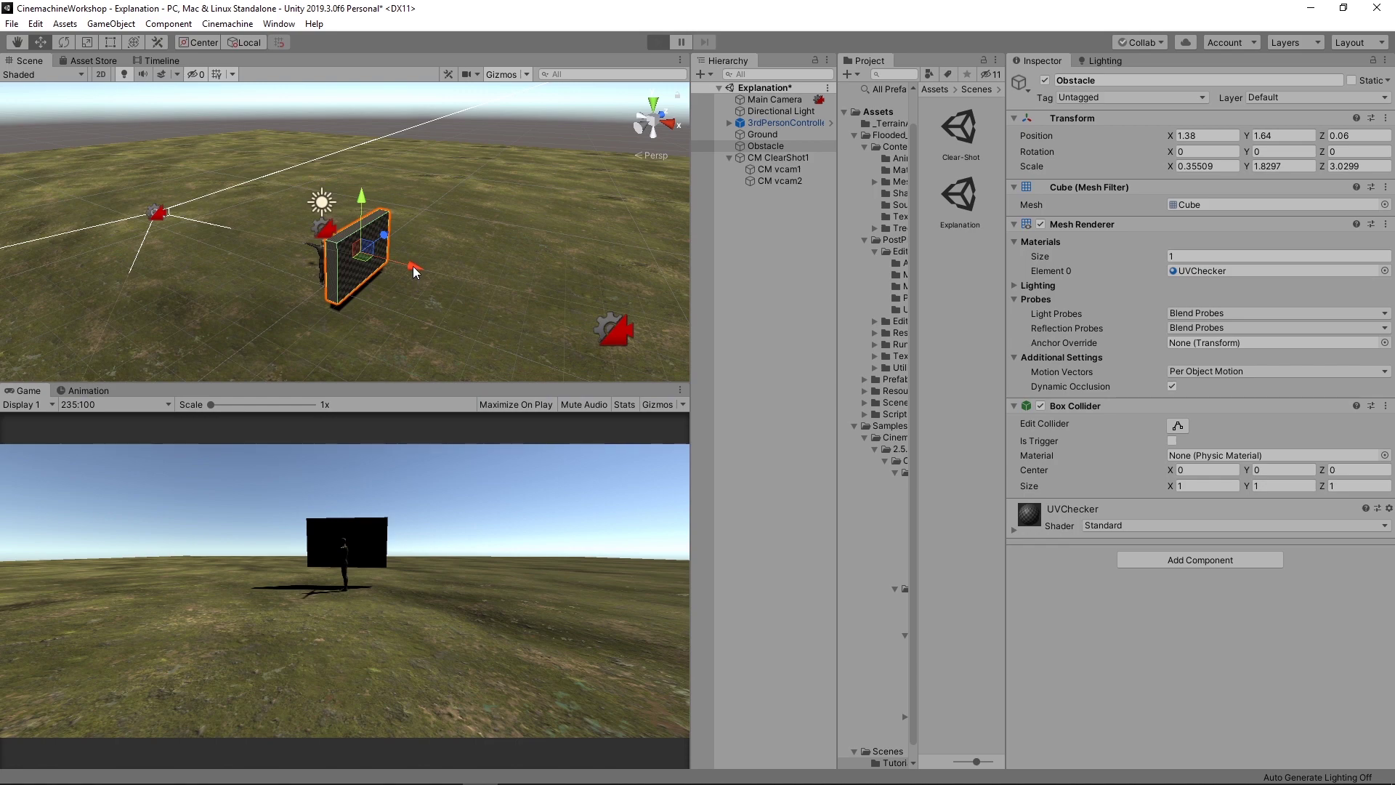
pyautogui.moveTo(413, 266); pyautogui.dragTo(455, 342)
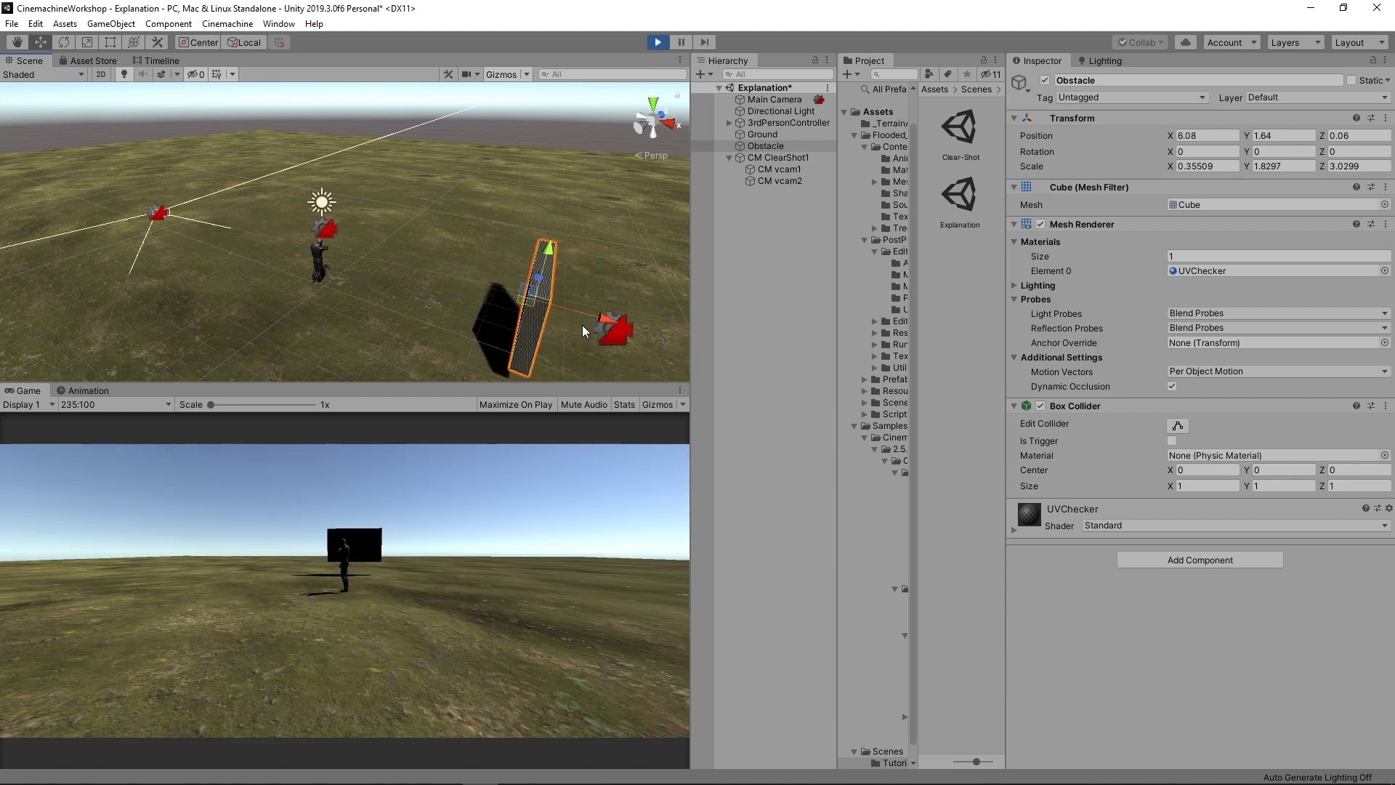
pyautogui.moveTo(600, 320); pyautogui.dragTo(581, 314)
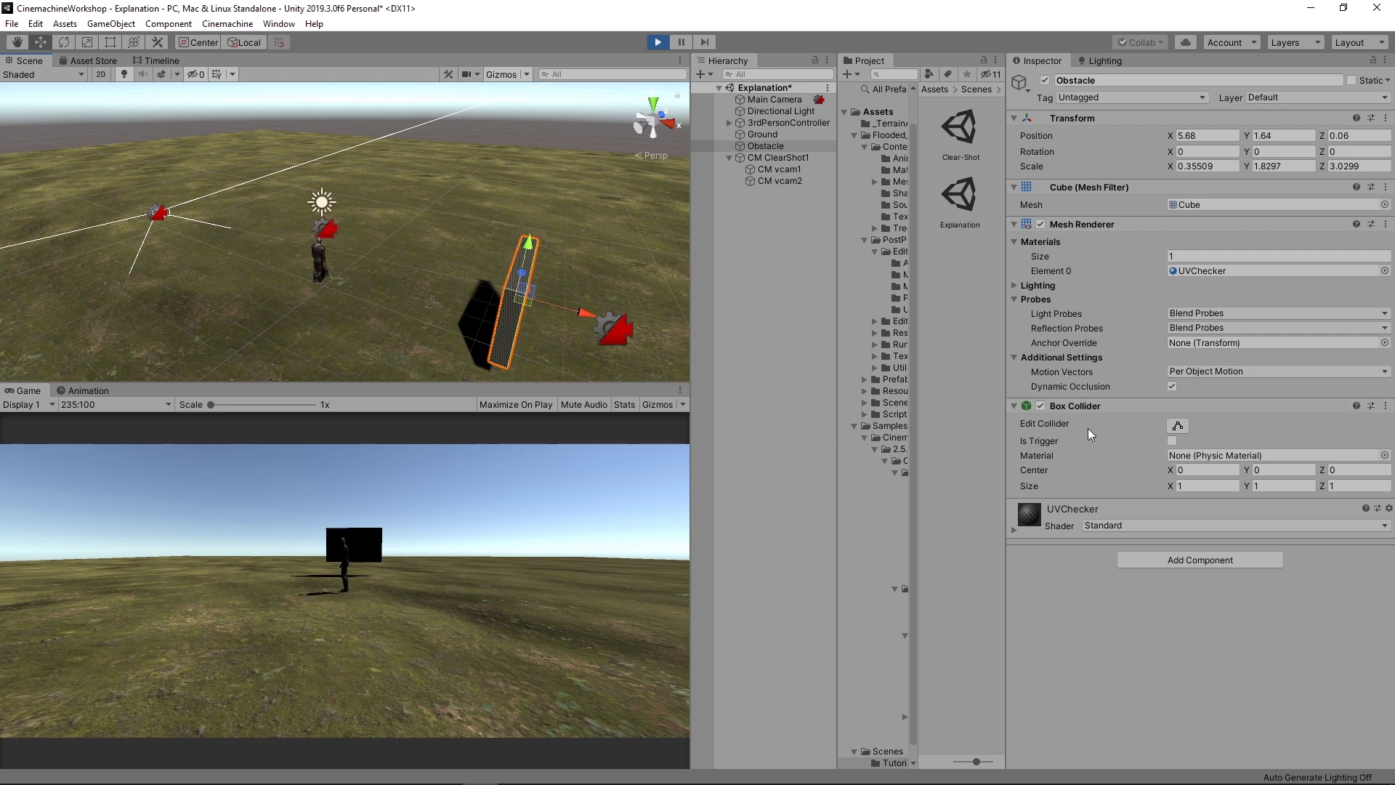
# Test the Obstacle in front of CM vcam1 at about X -5.02 with its Box Collider disabled and re-enabled.
pyautogui.click(1040, 406)
pyautogui.moveTo(596, 324); pyautogui.dragTo(107, 282)
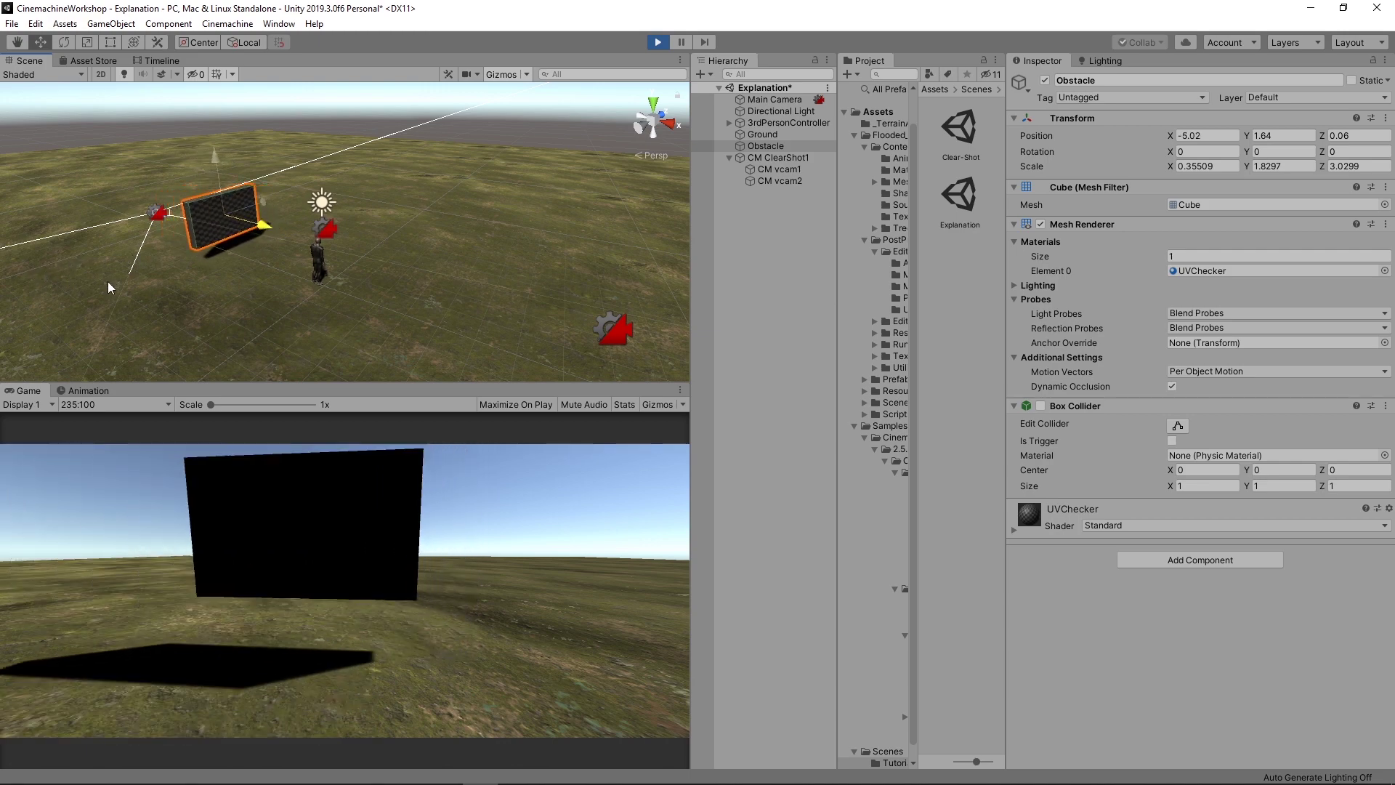
pyautogui.click(1041, 406)
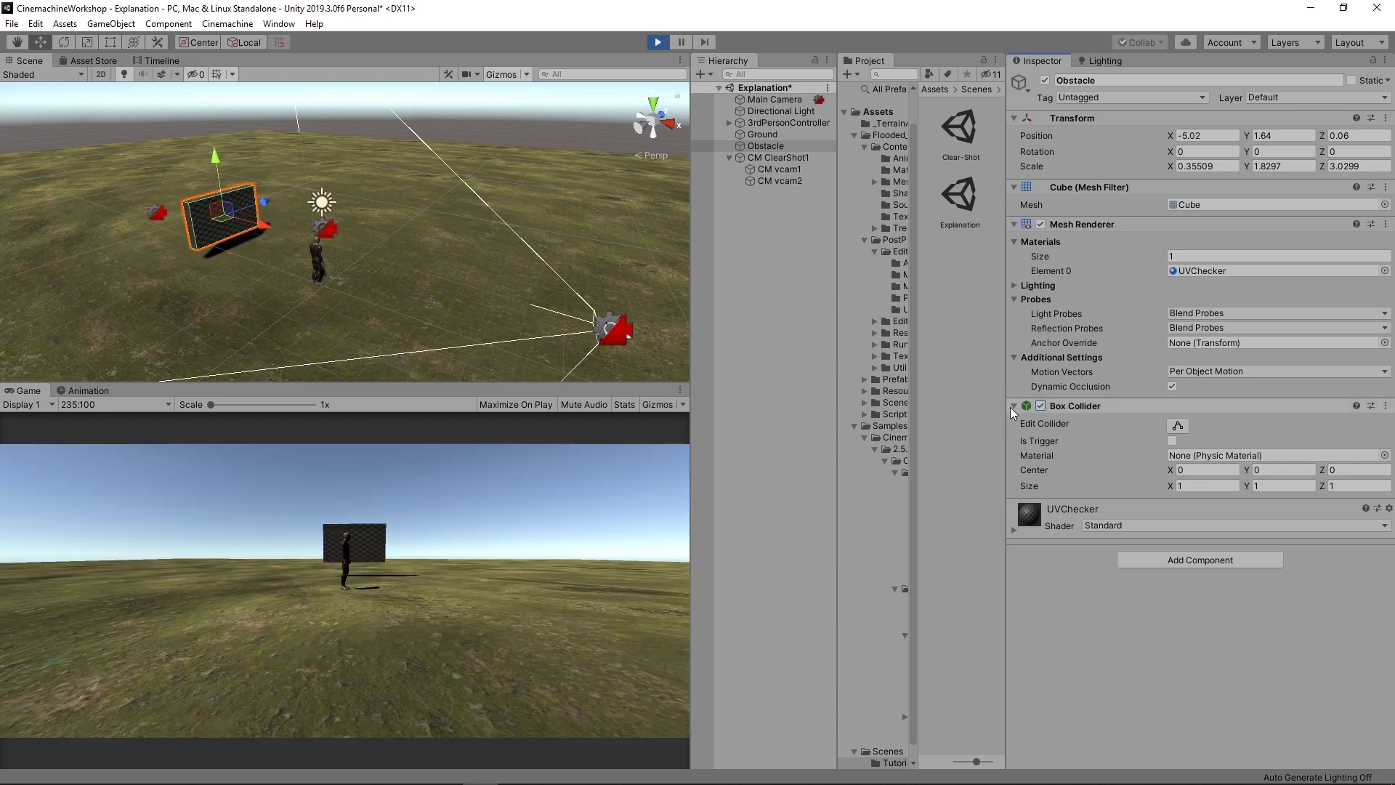
# Test the Obstacle's Box Collider as a trigger in front of CM vcam2, at about X 4.55, and stop playback.
pyautogui.click(1172, 441)
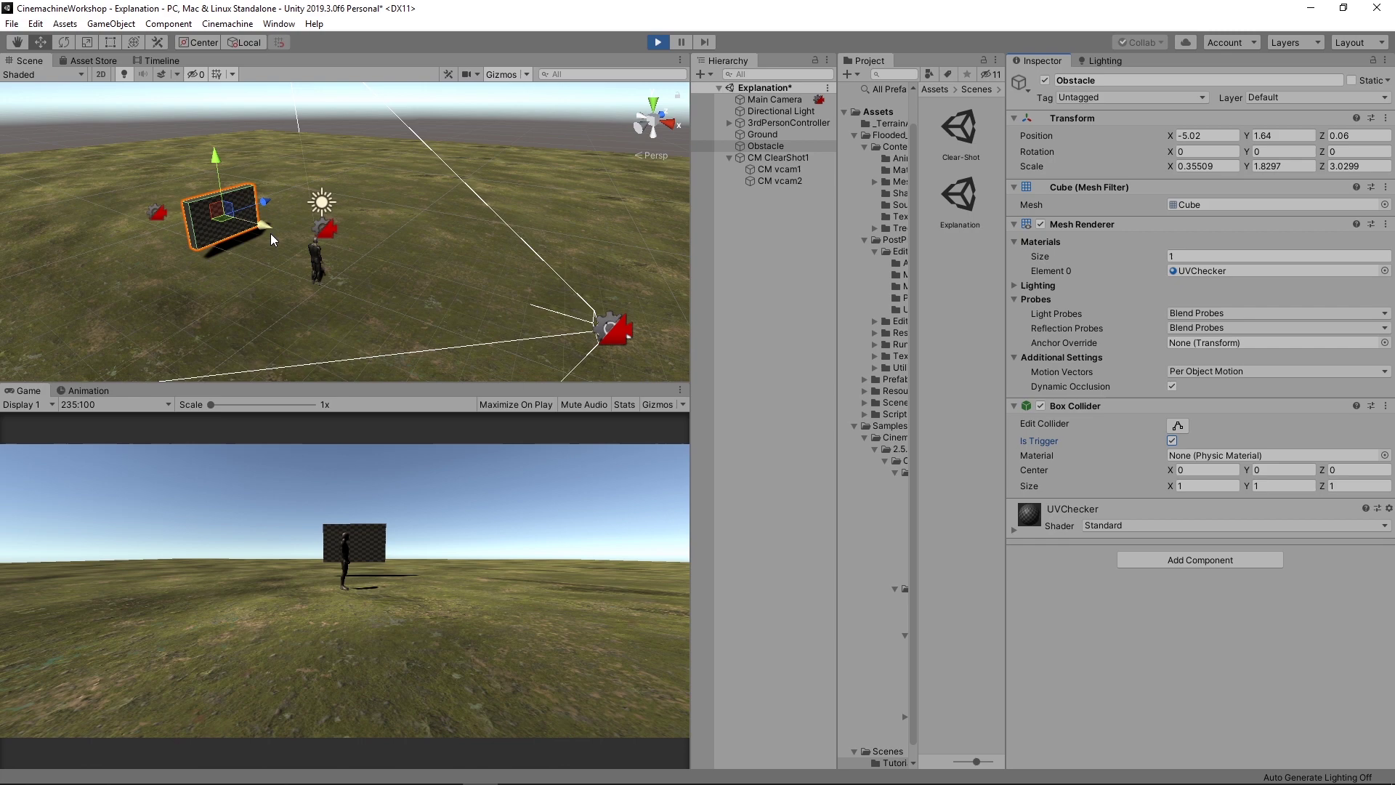
pyautogui.moveTo(271, 234); pyautogui.dragTo(437, 309)
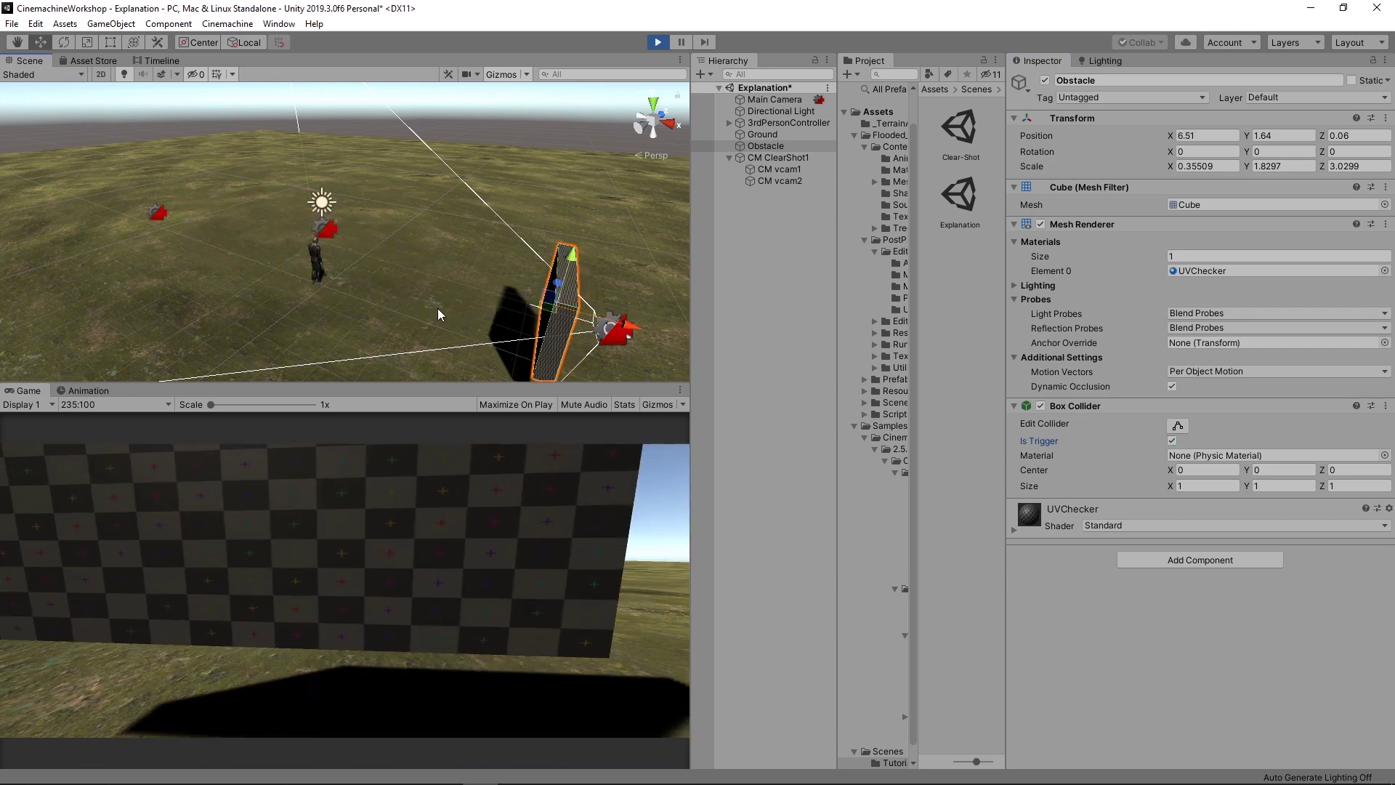
pyautogui.moveTo(624, 324); pyautogui.dragTo(533, 308)
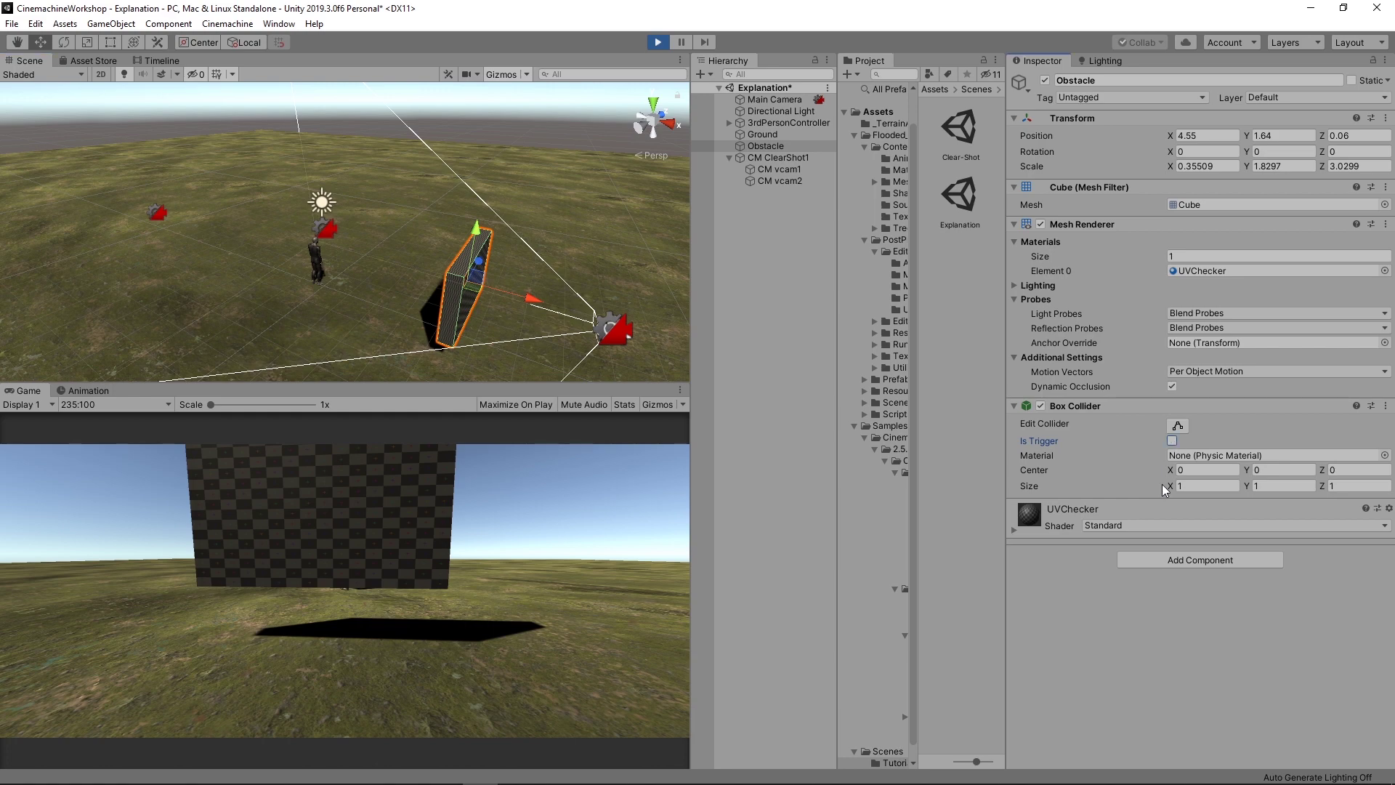
pyautogui.hotkey('ctrl', 'p')
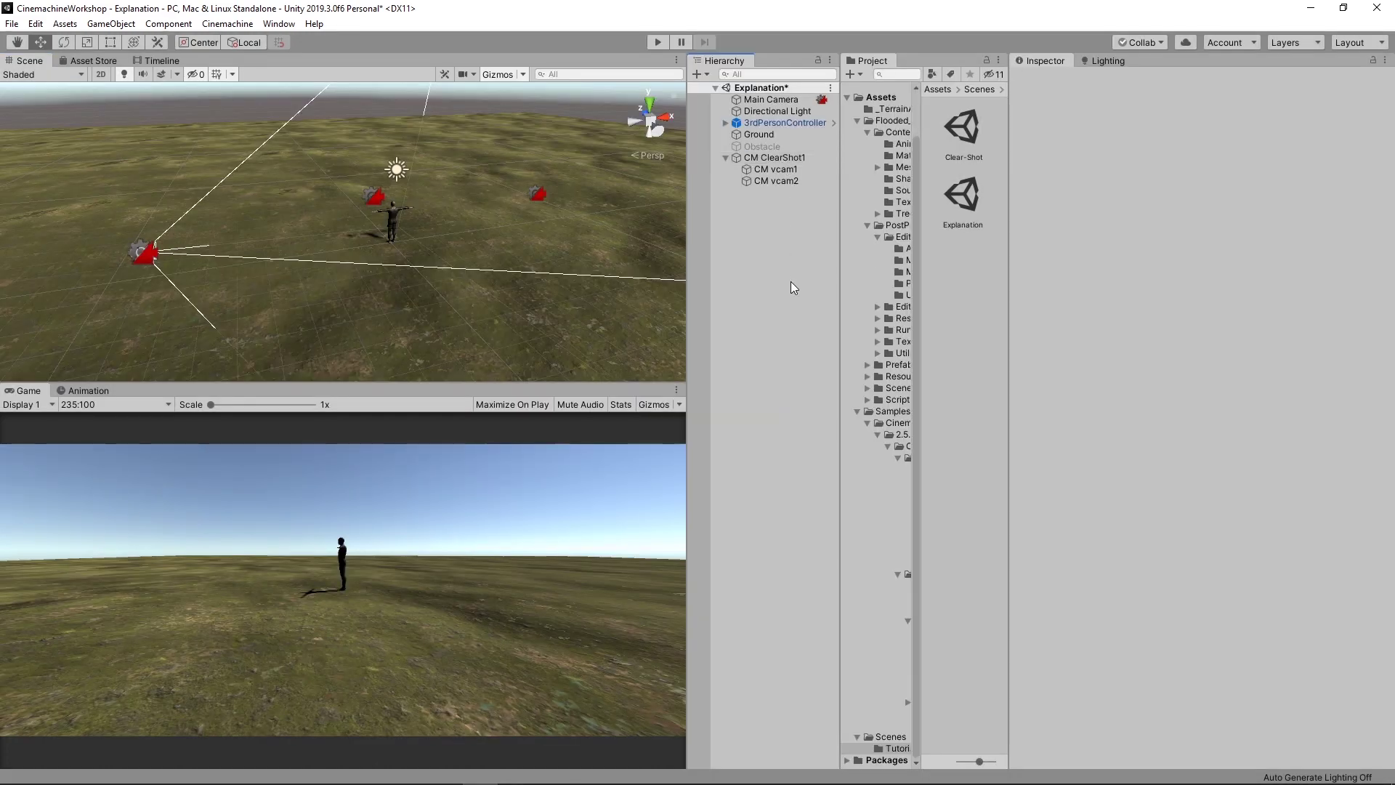
# Set CM ClearShot1's Default Blend to Ease In Out with a duration of 2 seconds, and play the scene.
pyautogui.click(788, 159)
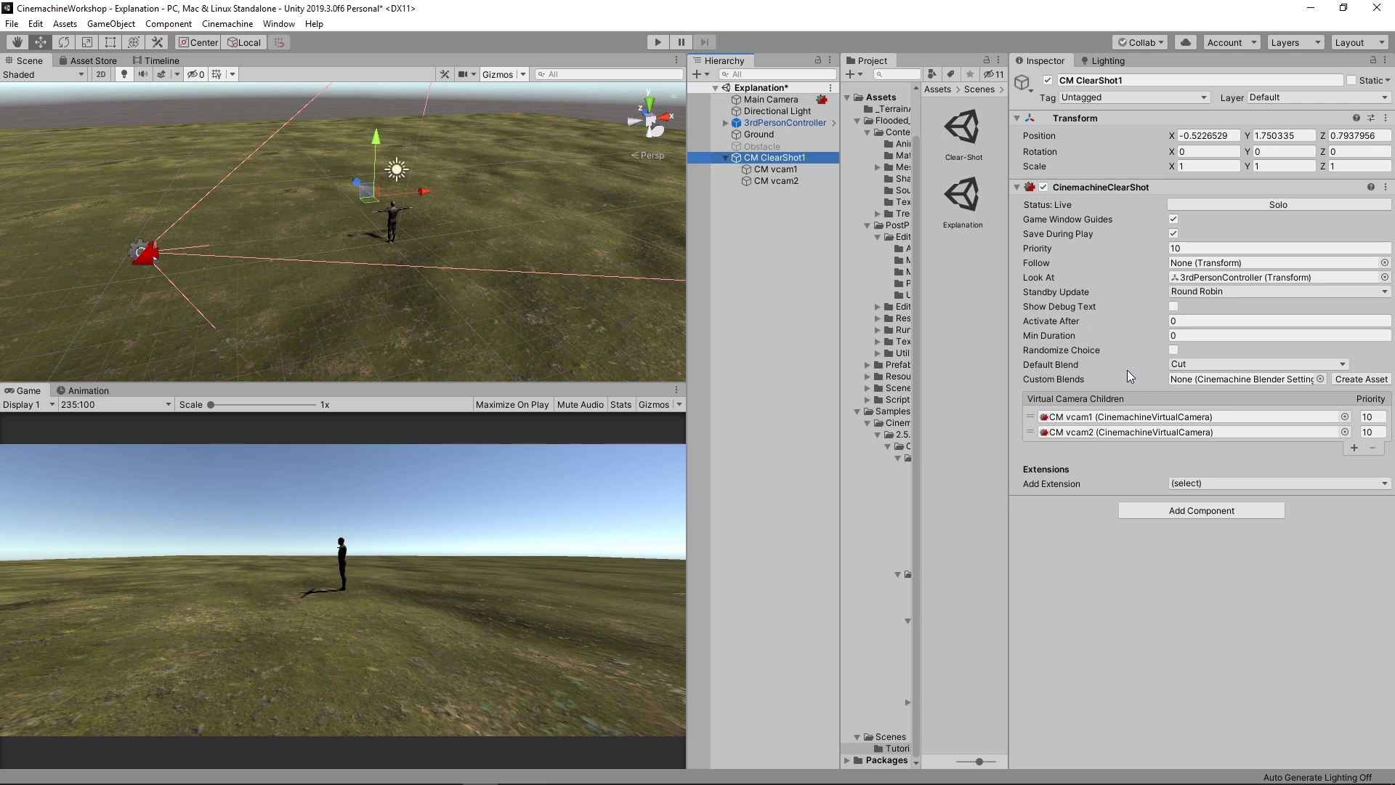
pyautogui.click(1219, 362)
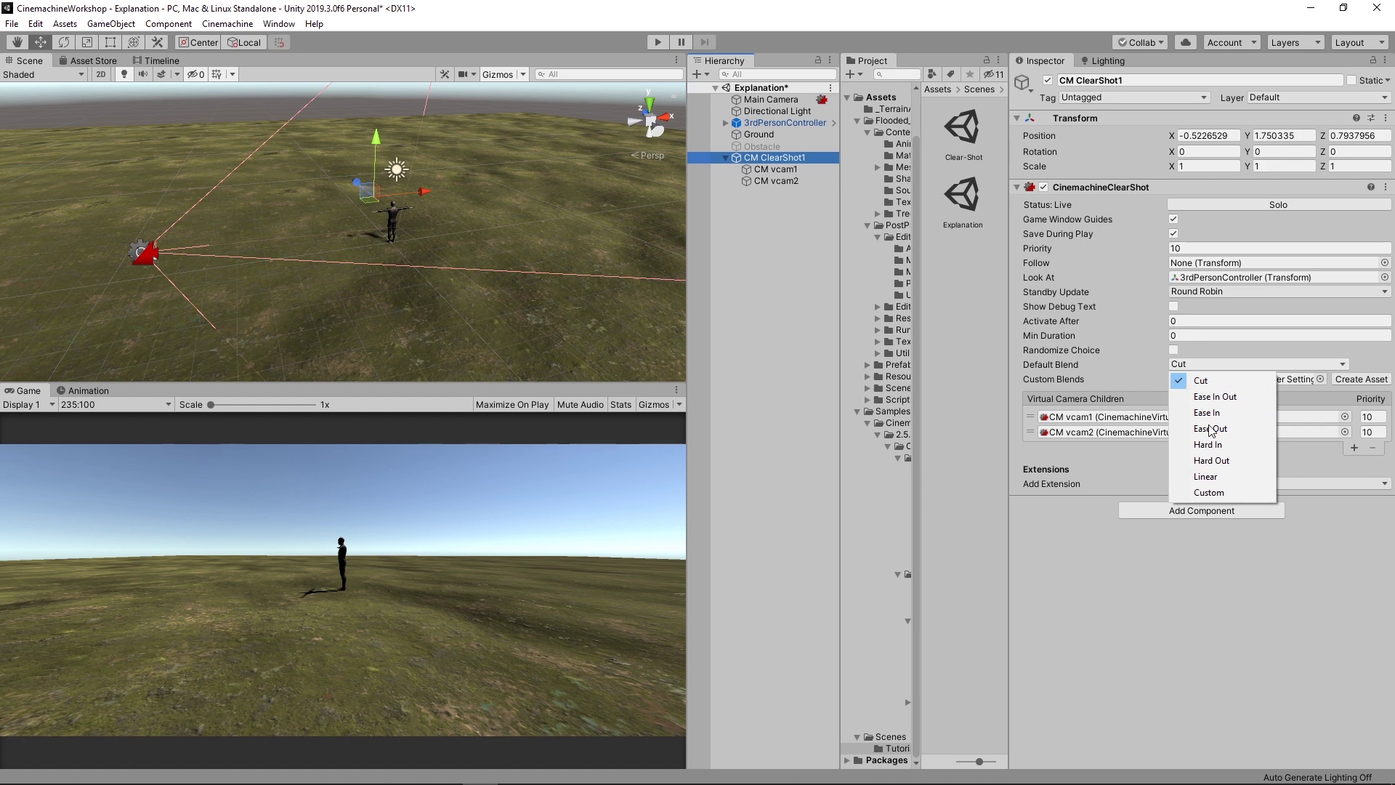
pyautogui.click(1214, 400)
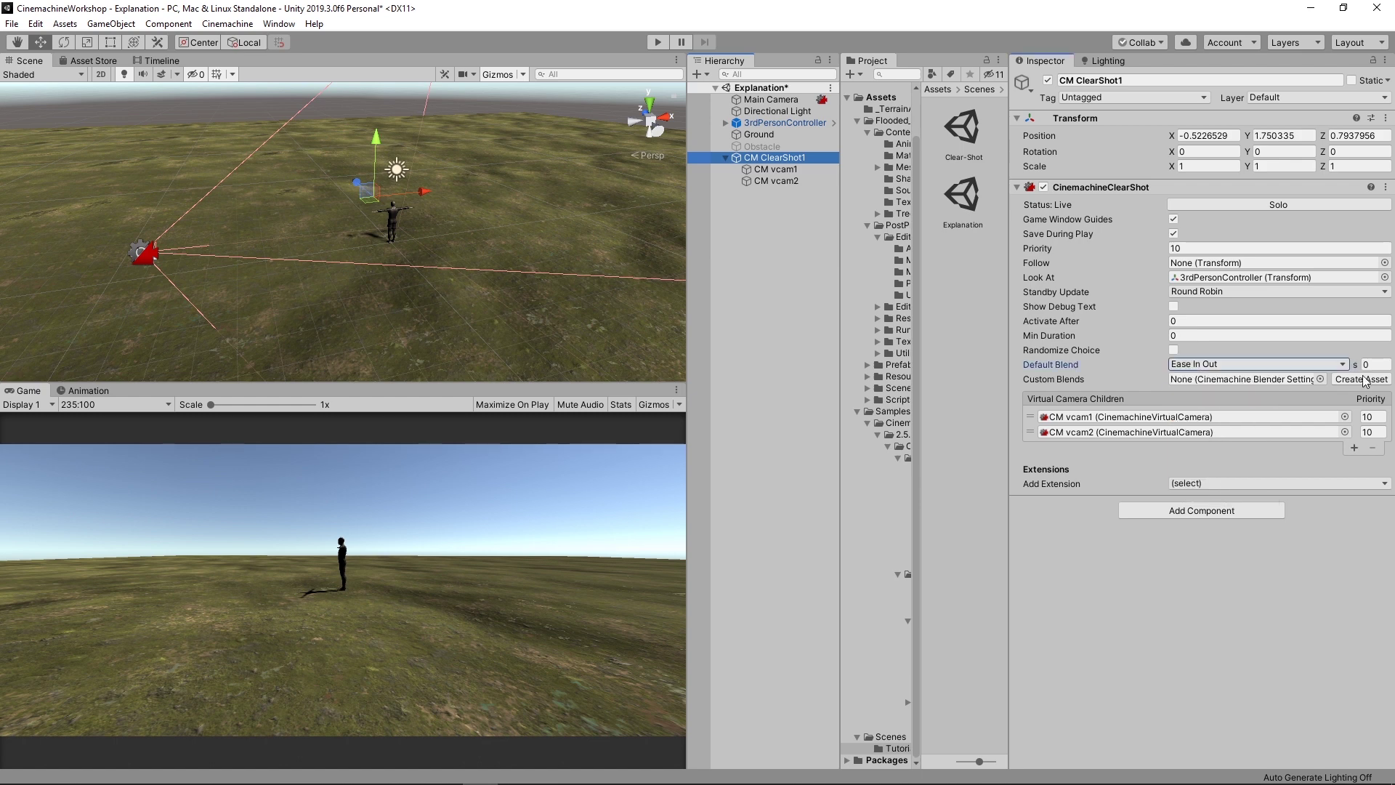
pyautogui.click(1378, 365)
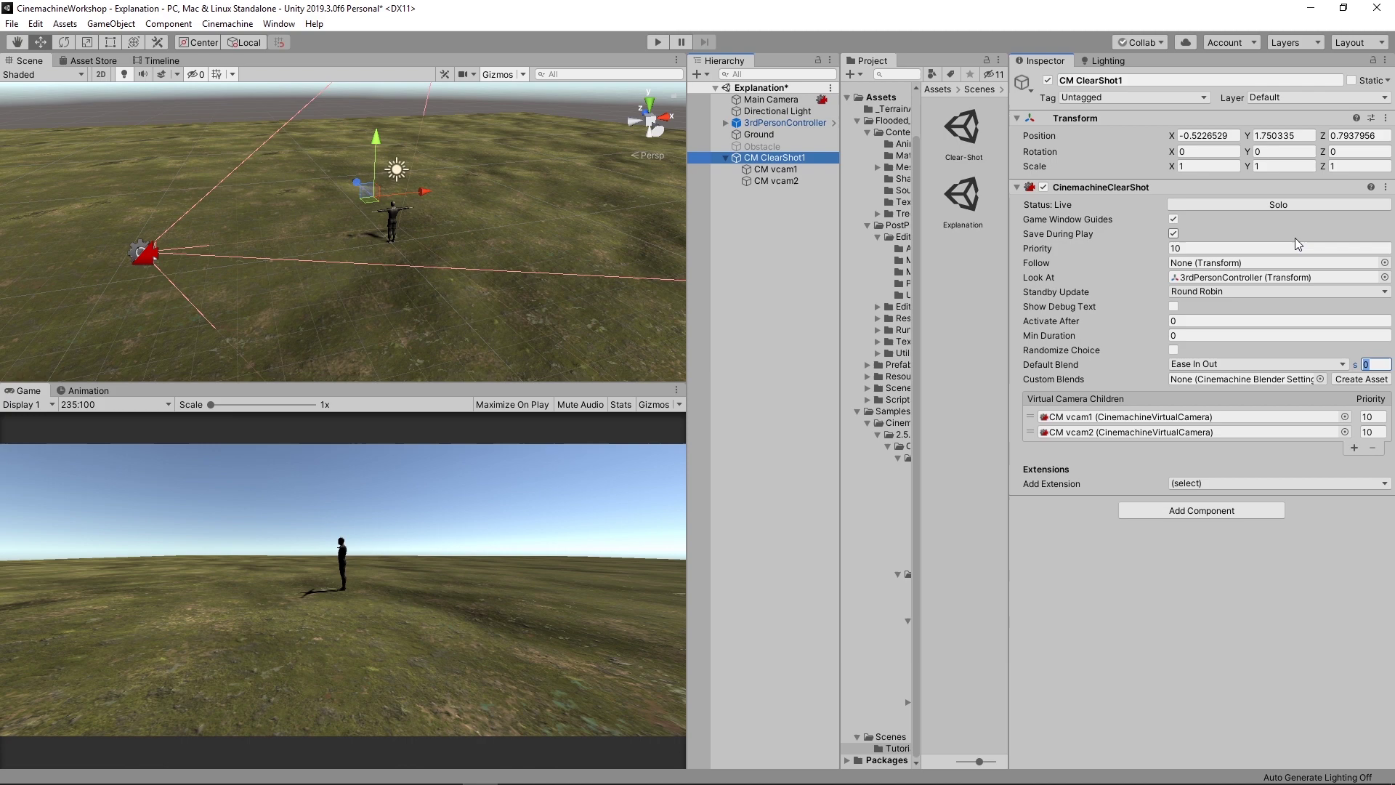
pyautogui.write('2')
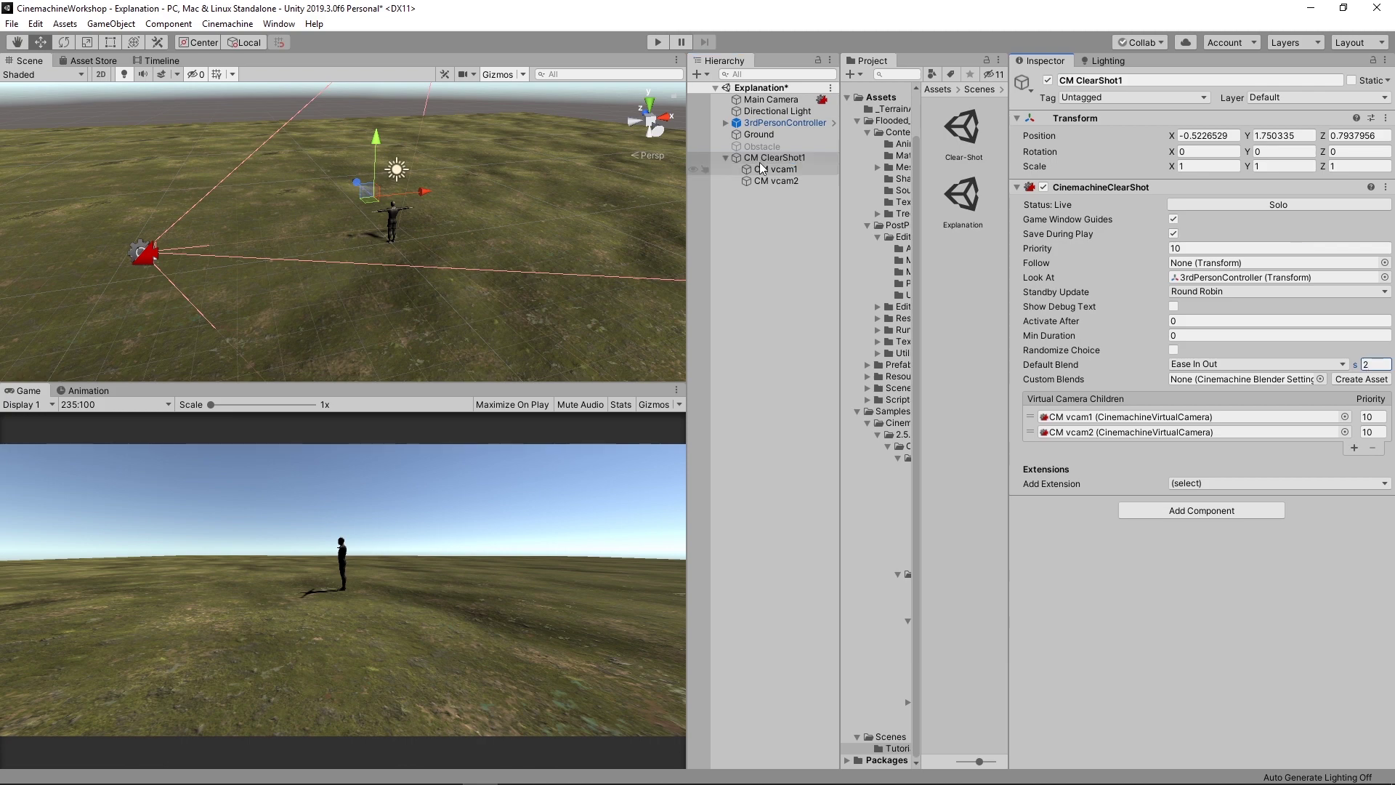
pyautogui.click(657, 42)
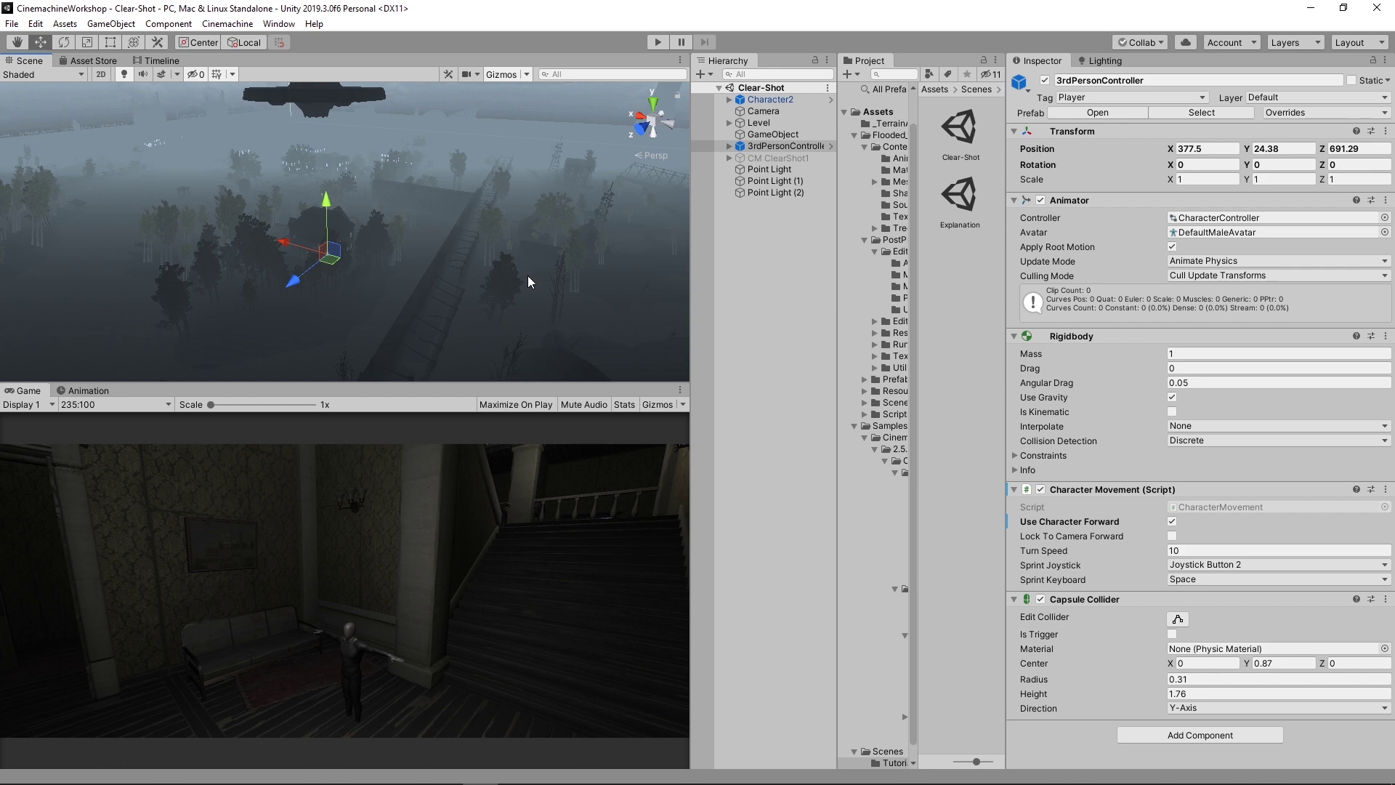
# Frame the 3rdPersonController in the Clear-Shot scene and create a ClearShot camera there.
pyautogui.keyDown('alt'); pyautogui.moveTo(326, 245); pyautogui.dragTo(345, 253); pyautogui.keyUp('alt')
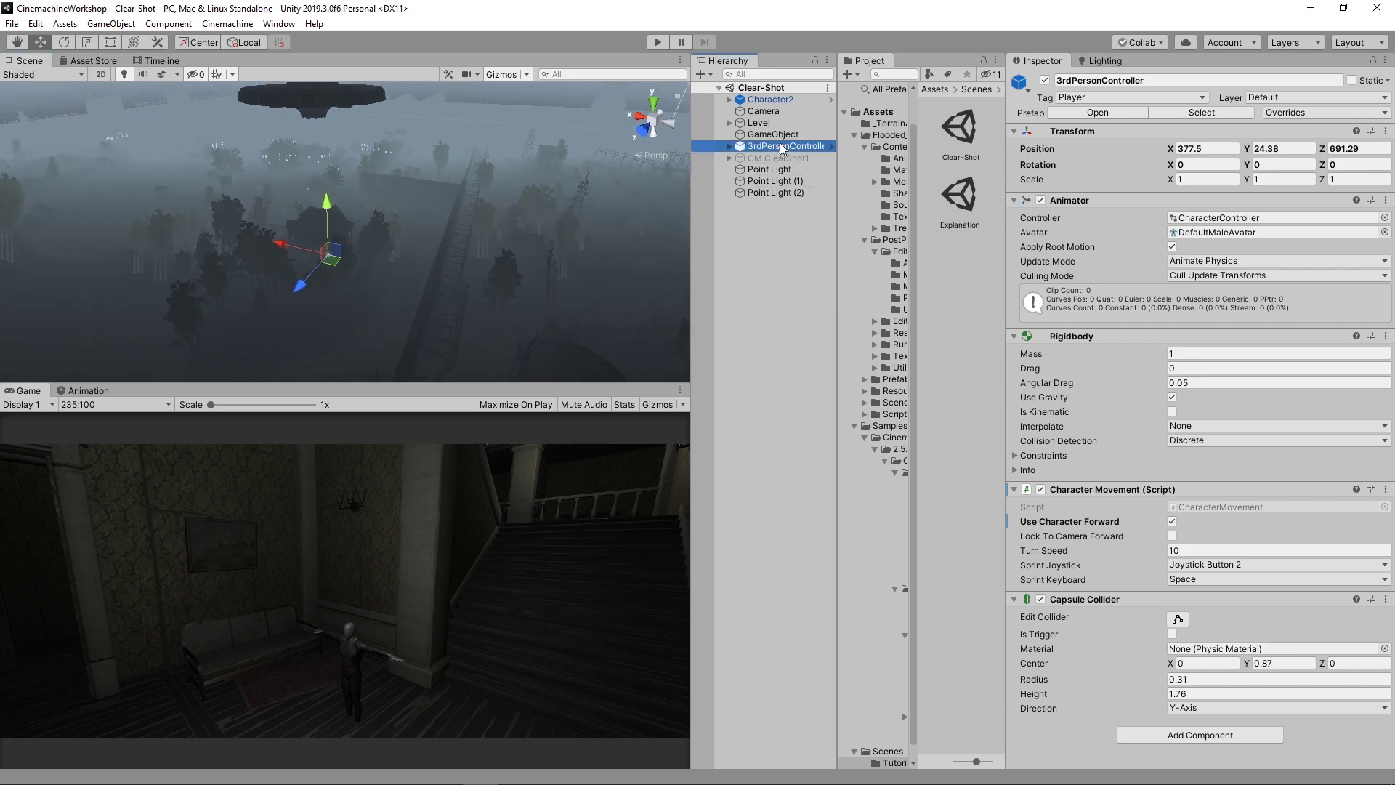
pyautogui.keyDown('alt'); pyautogui.moveTo(374, 275); pyautogui.dragTo(349, 273); pyautogui.keyUp('alt')
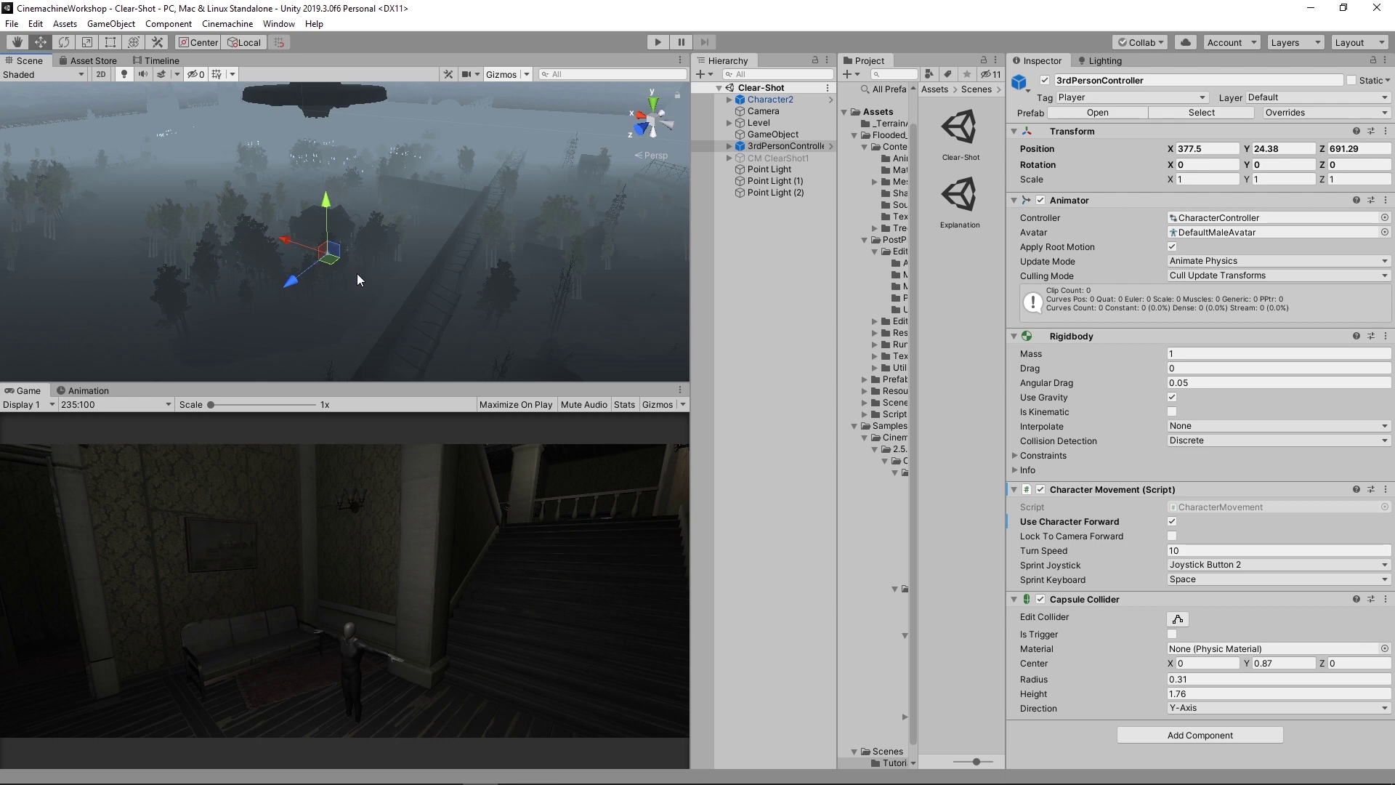
pyautogui.press('f')
pyautogui.keyDown('alt'); pyautogui.moveTo(391, 195); pyautogui.dragTo(433, 269); pyautogui.keyUp('alt')
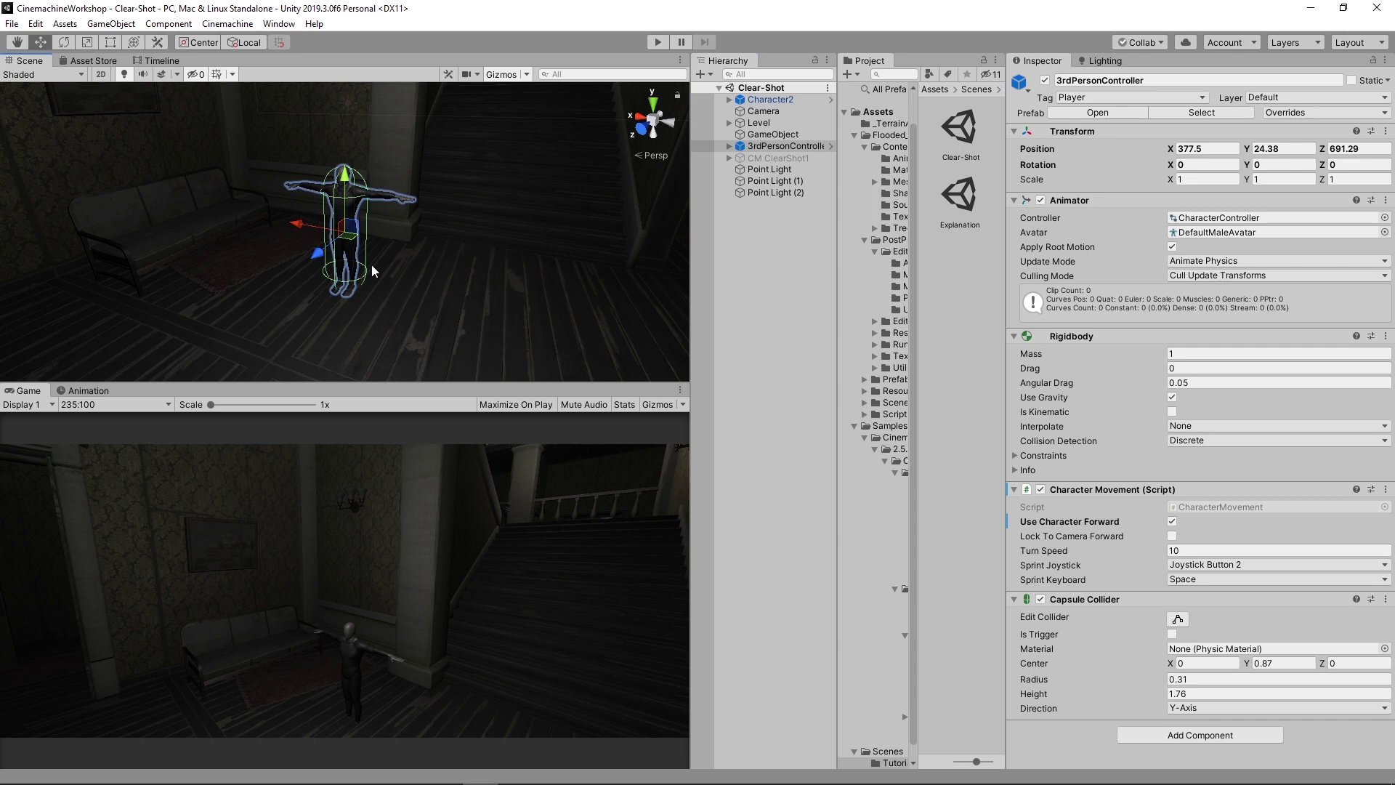
pyautogui.click(227, 24)
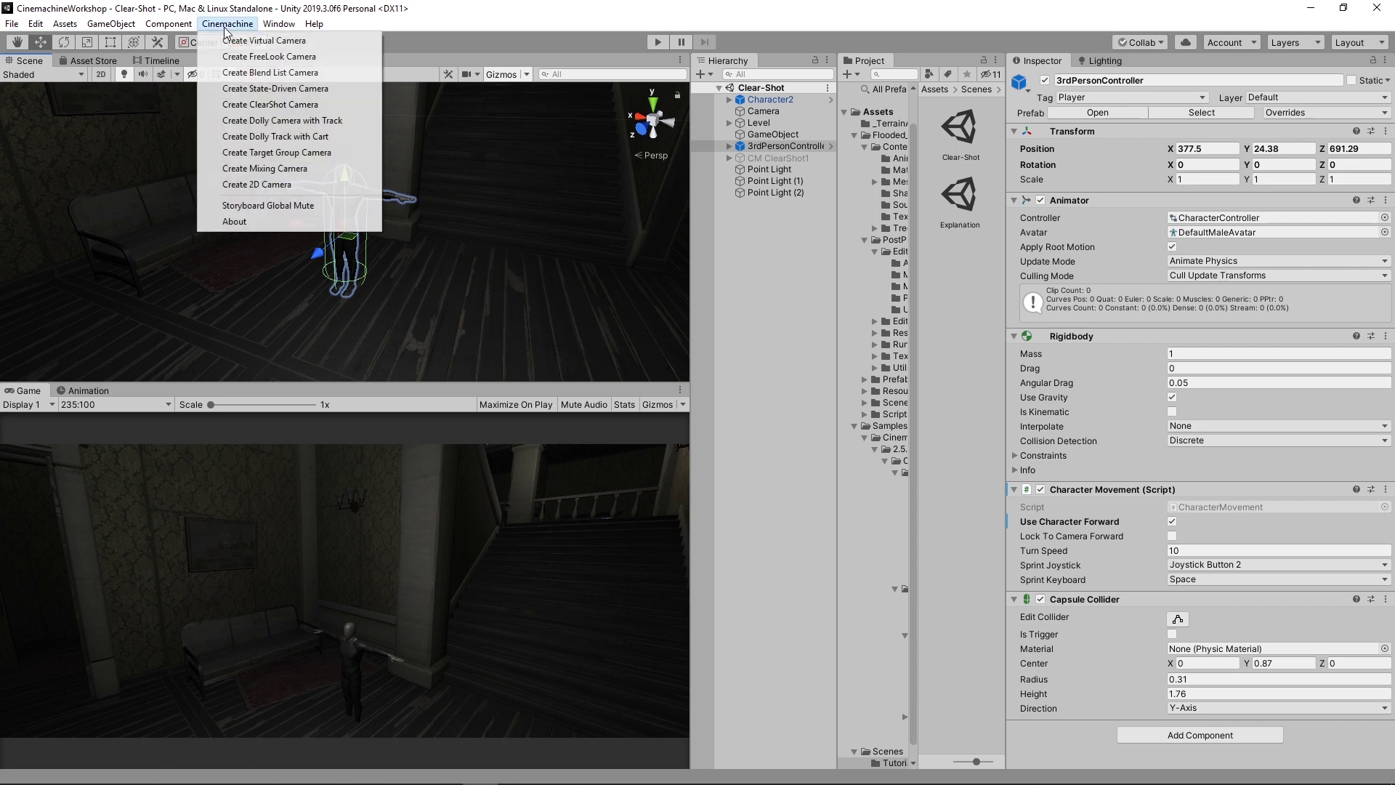
pyautogui.click(319, 106)
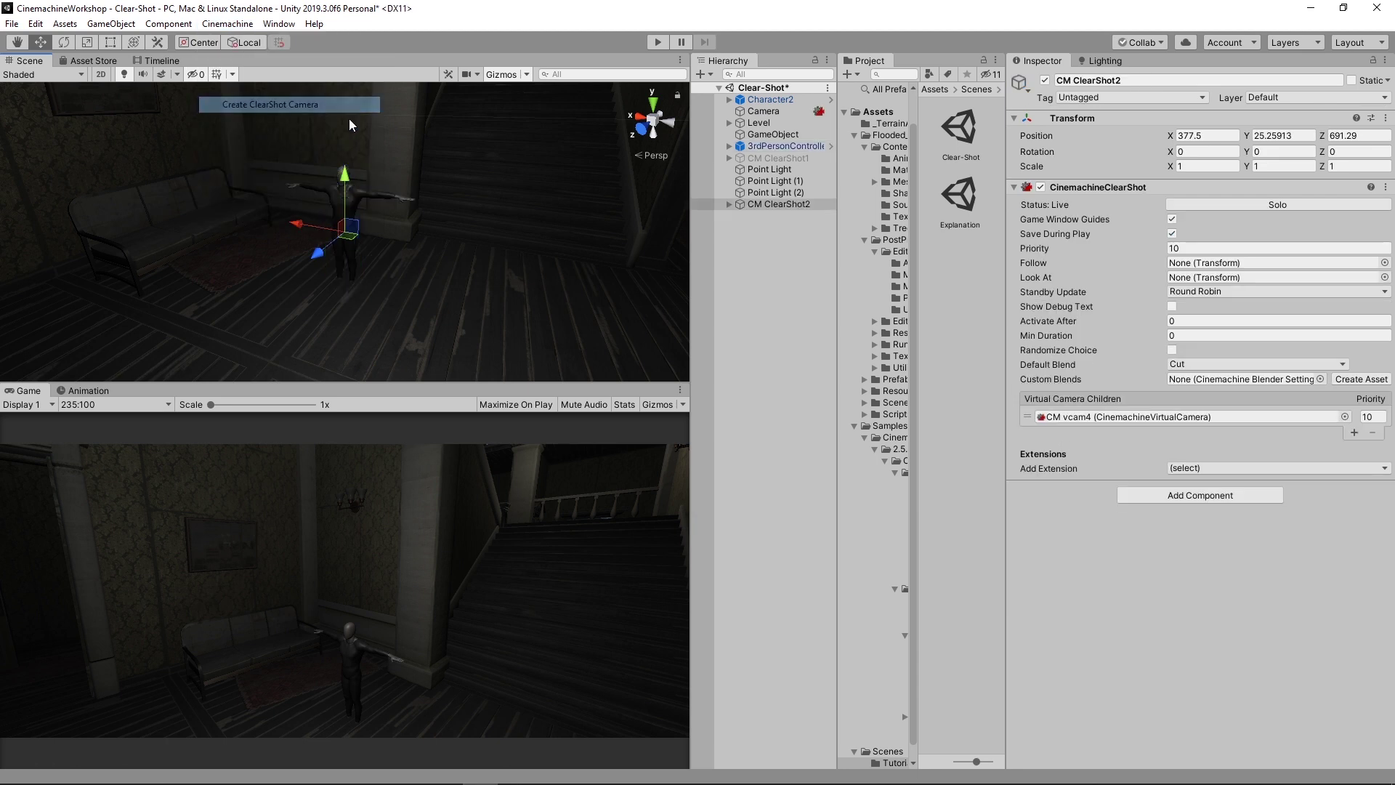
# Enable Physical Camera on the Camera object and review its Sensor Type and Focal Length settings.
pyautogui.click(787, 112)
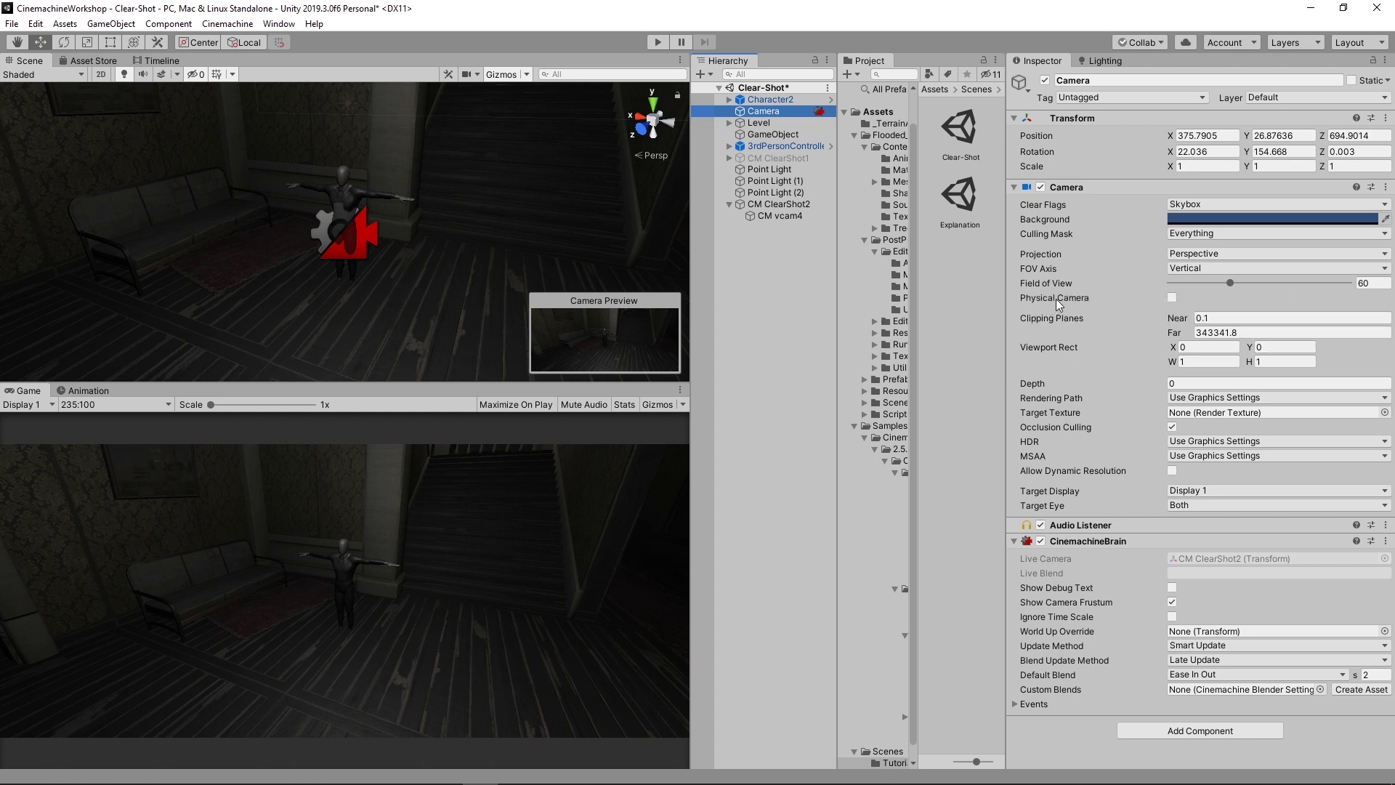
pyautogui.click(1171, 298)
pyautogui.click(1220, 326)
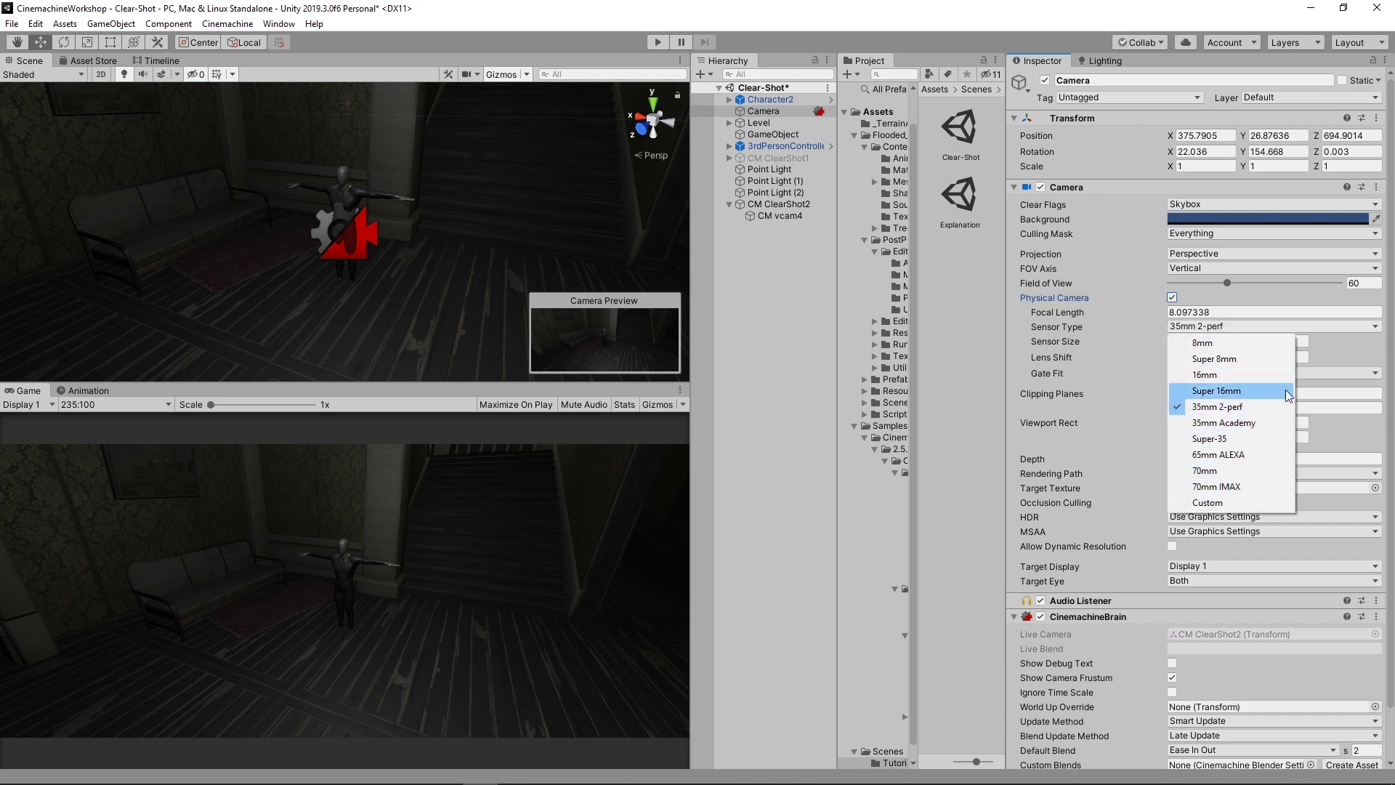
pyautogui.click(1092, 331)
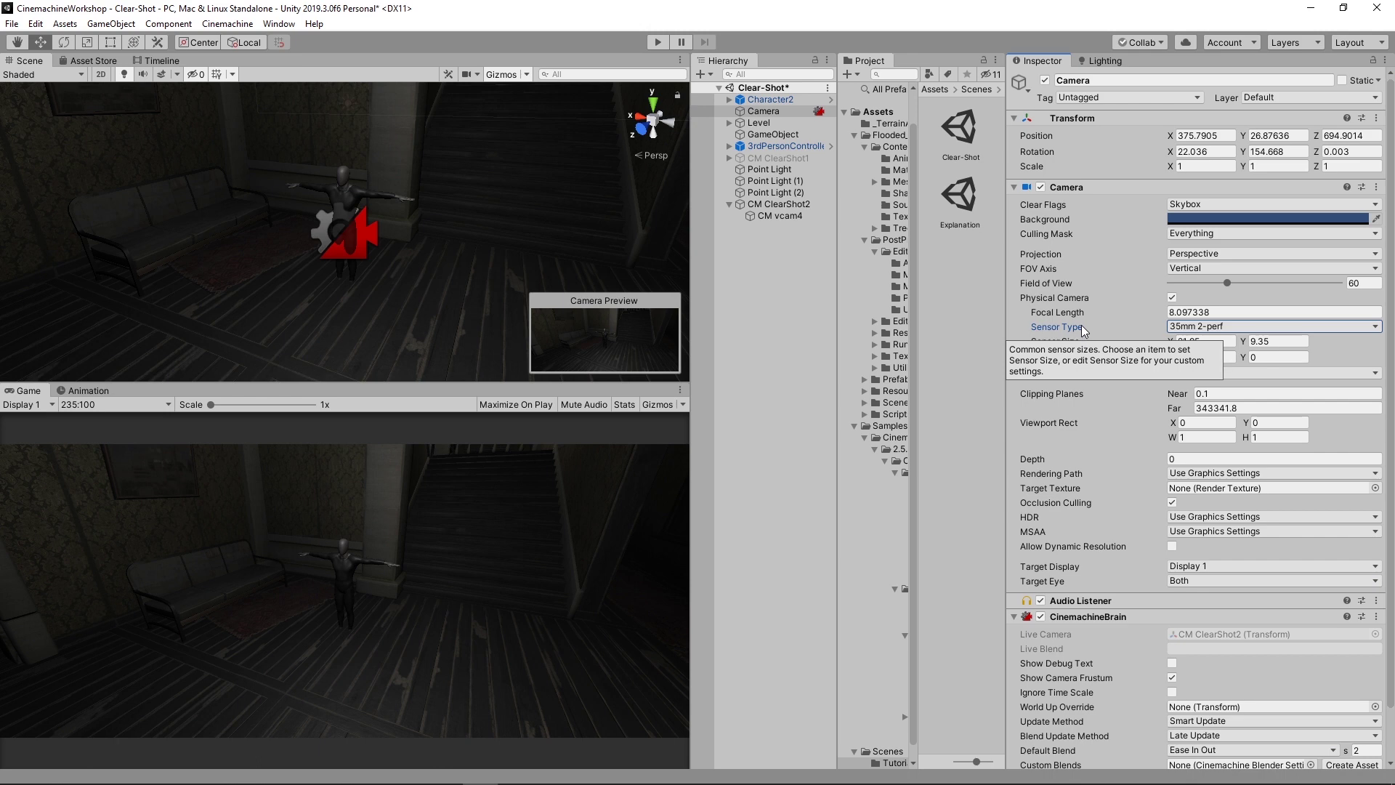
pyautogui.moveTo(1050, 317)
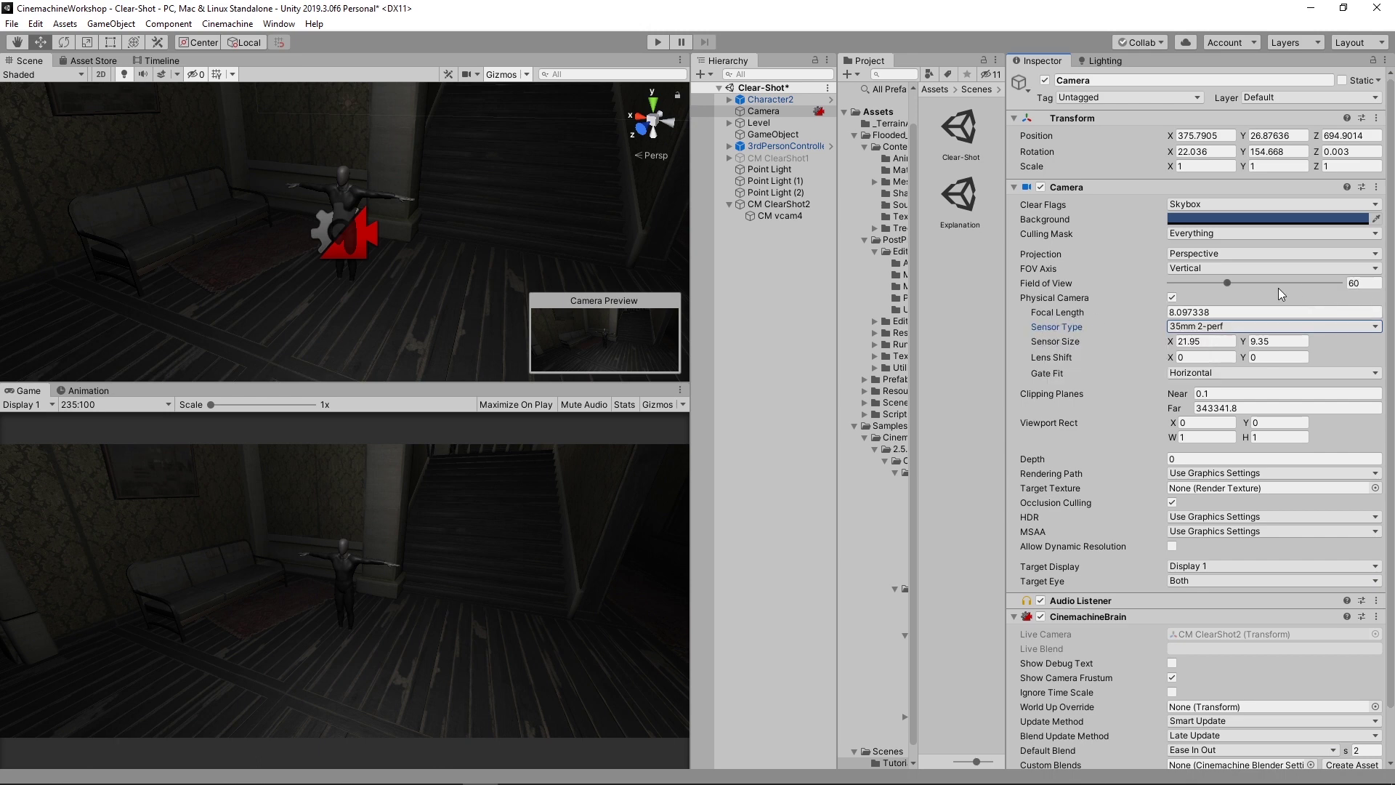
pyautogui.click(1149, 317)
pyautogui.moveTo(1119, 318)
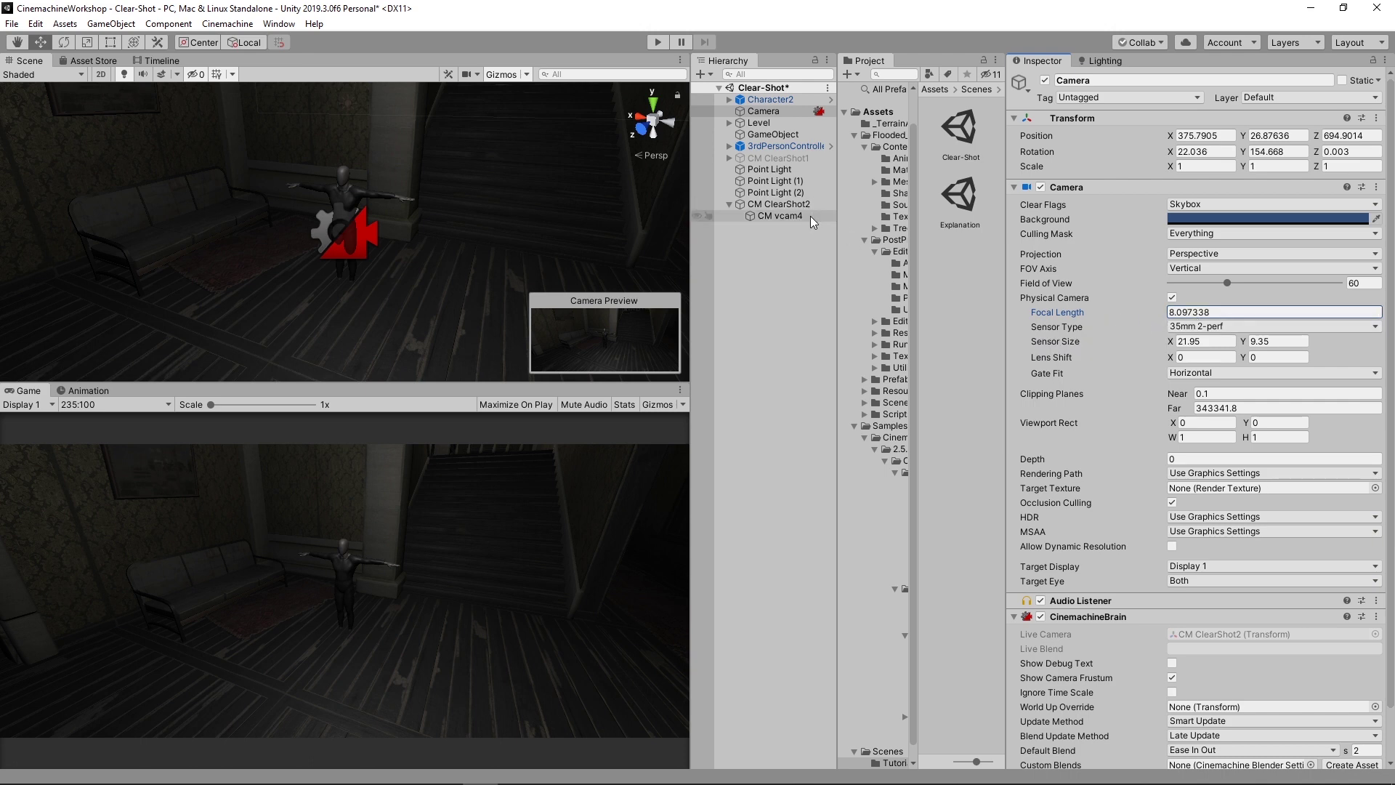
# Set the lens Focal Length of CM vcam4 to 15.
pyautogui.click(774, 216)
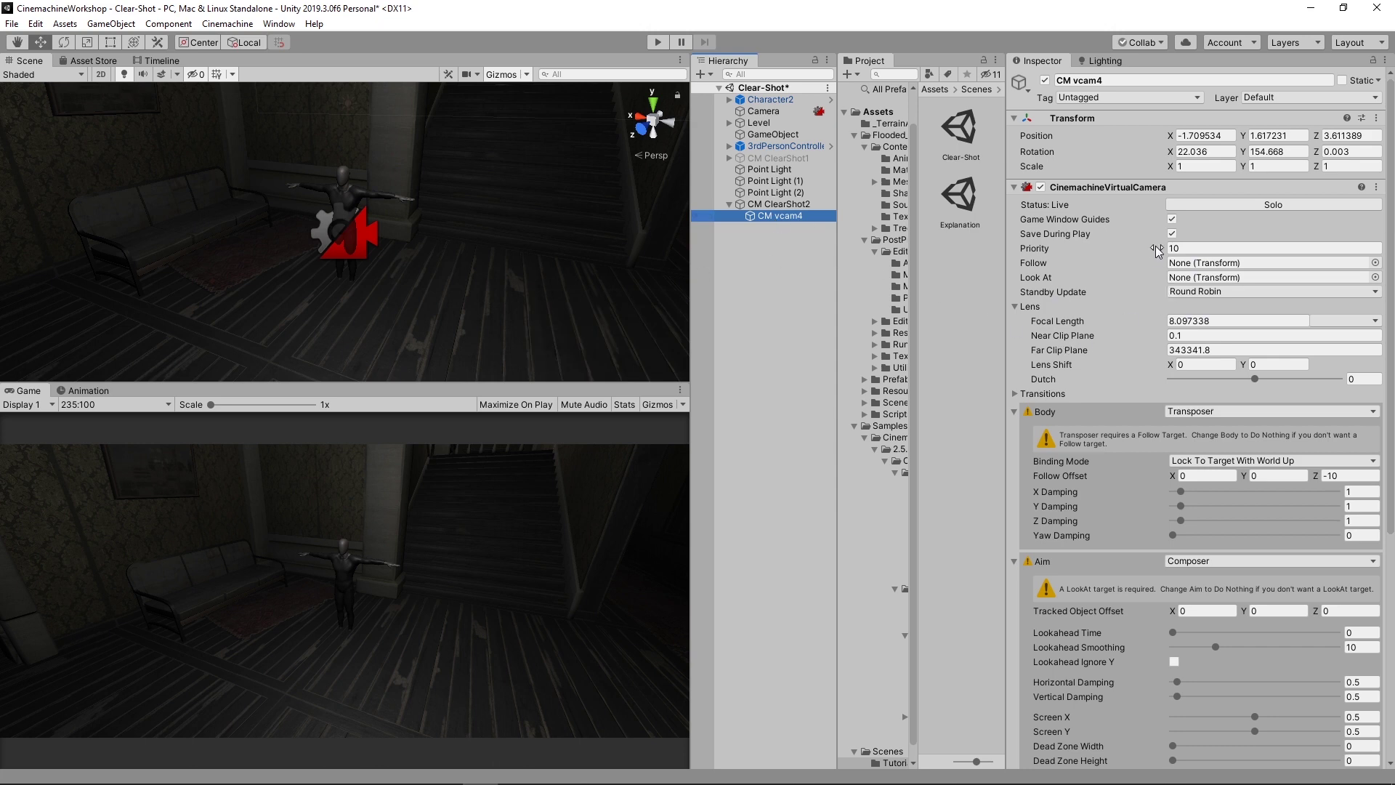
pyautogui.click(1203, 322)
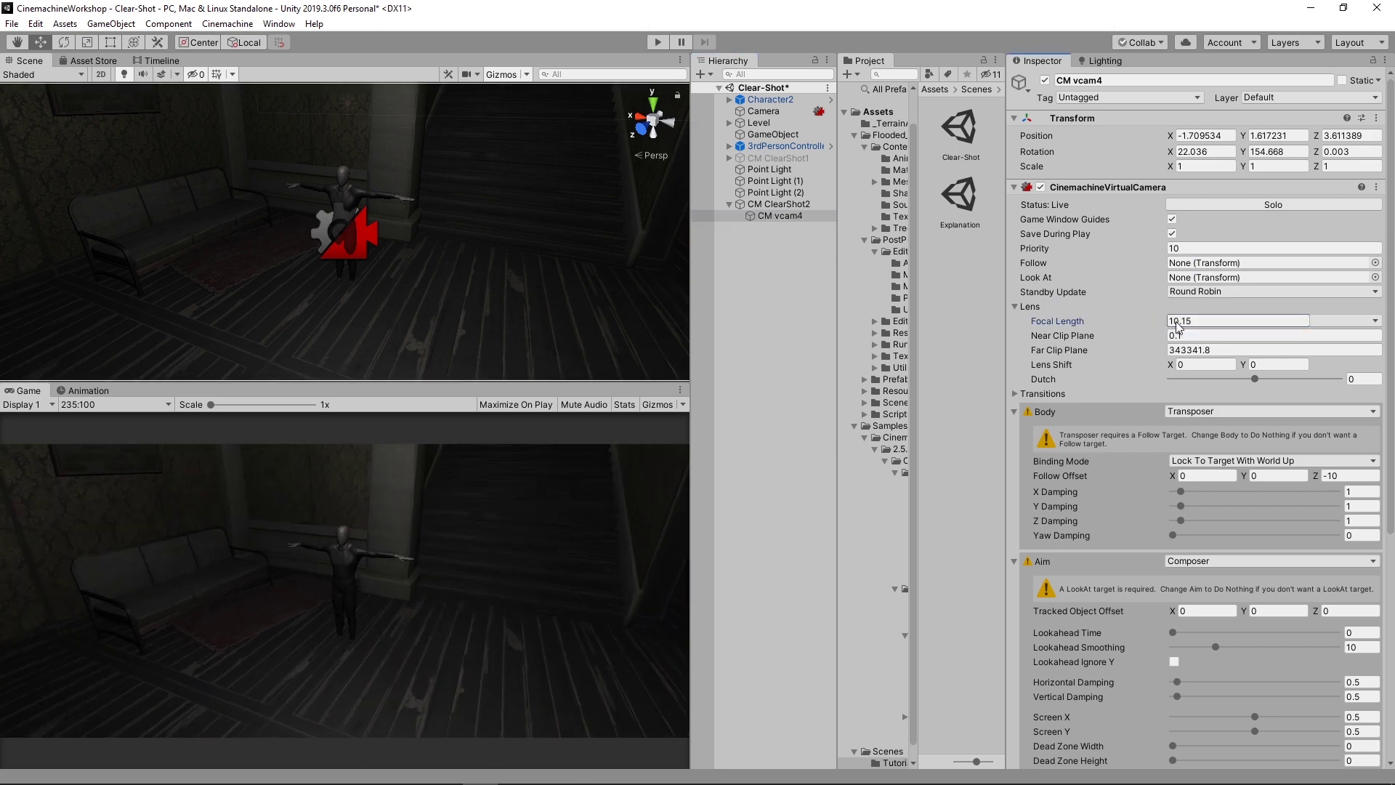
pyautogui.doubleClick(1202, 322)
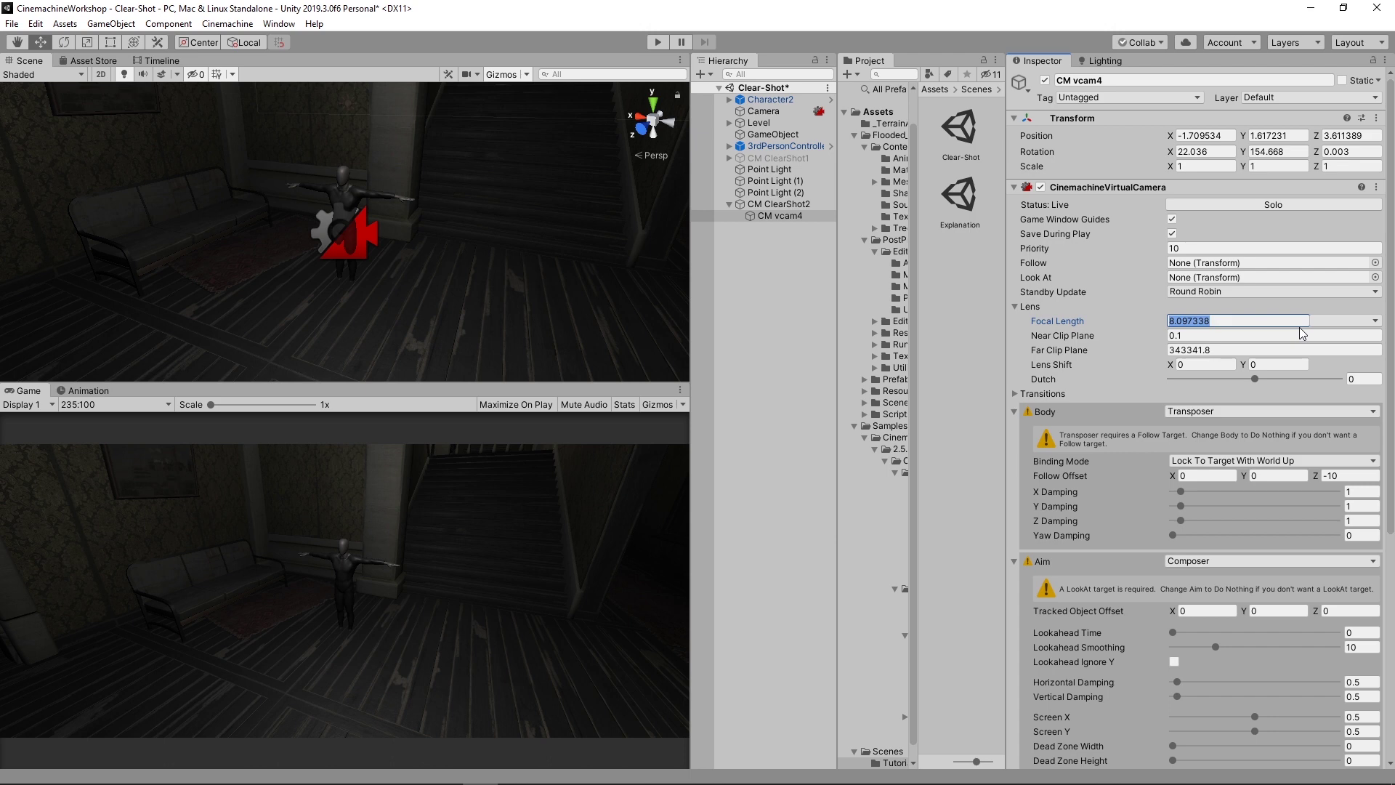
pyautogui.write('15')
pyautogui.scroll(5, 463, 292)
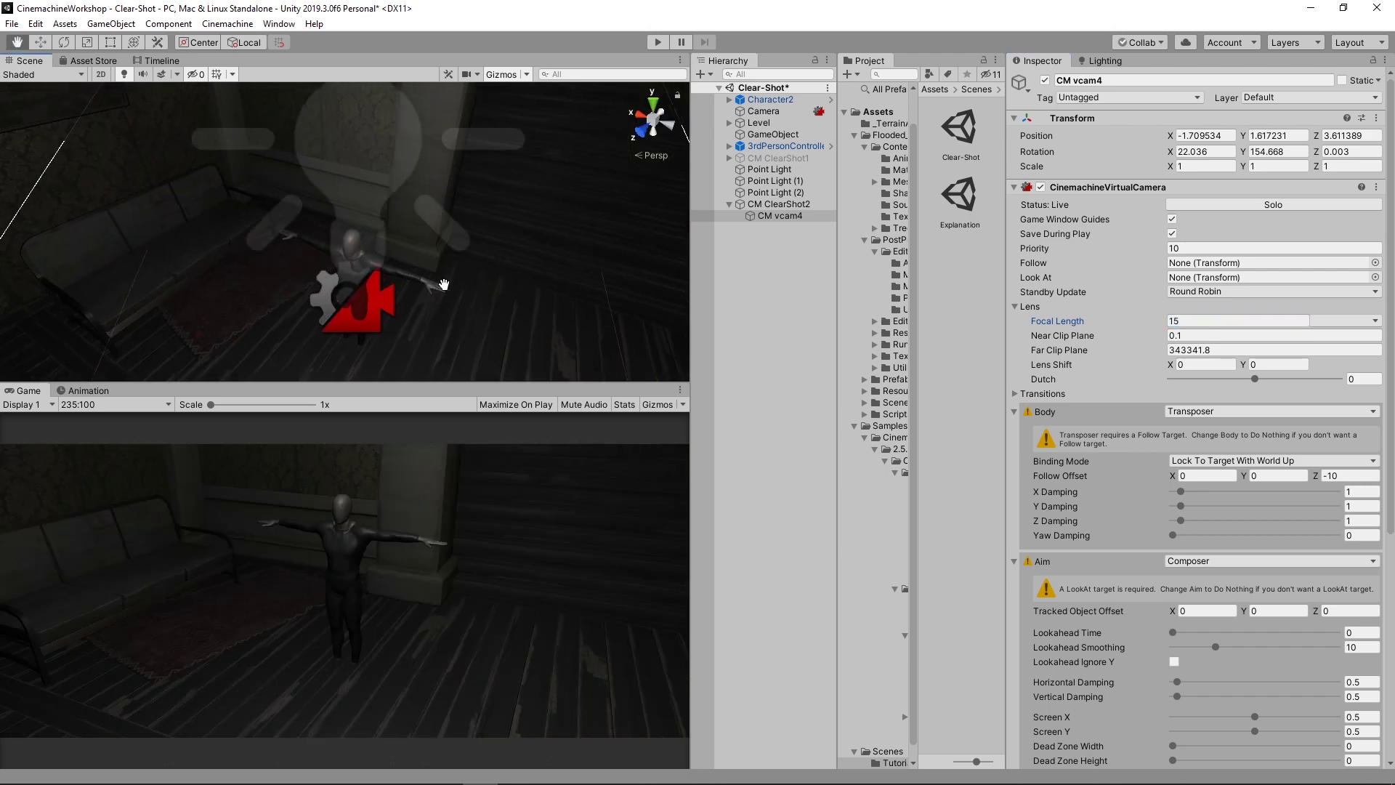
# Align CM vcam4 with a closer scene view looking down at the character beside the sofa.
pyautogui.scroll(5, 400, 283)
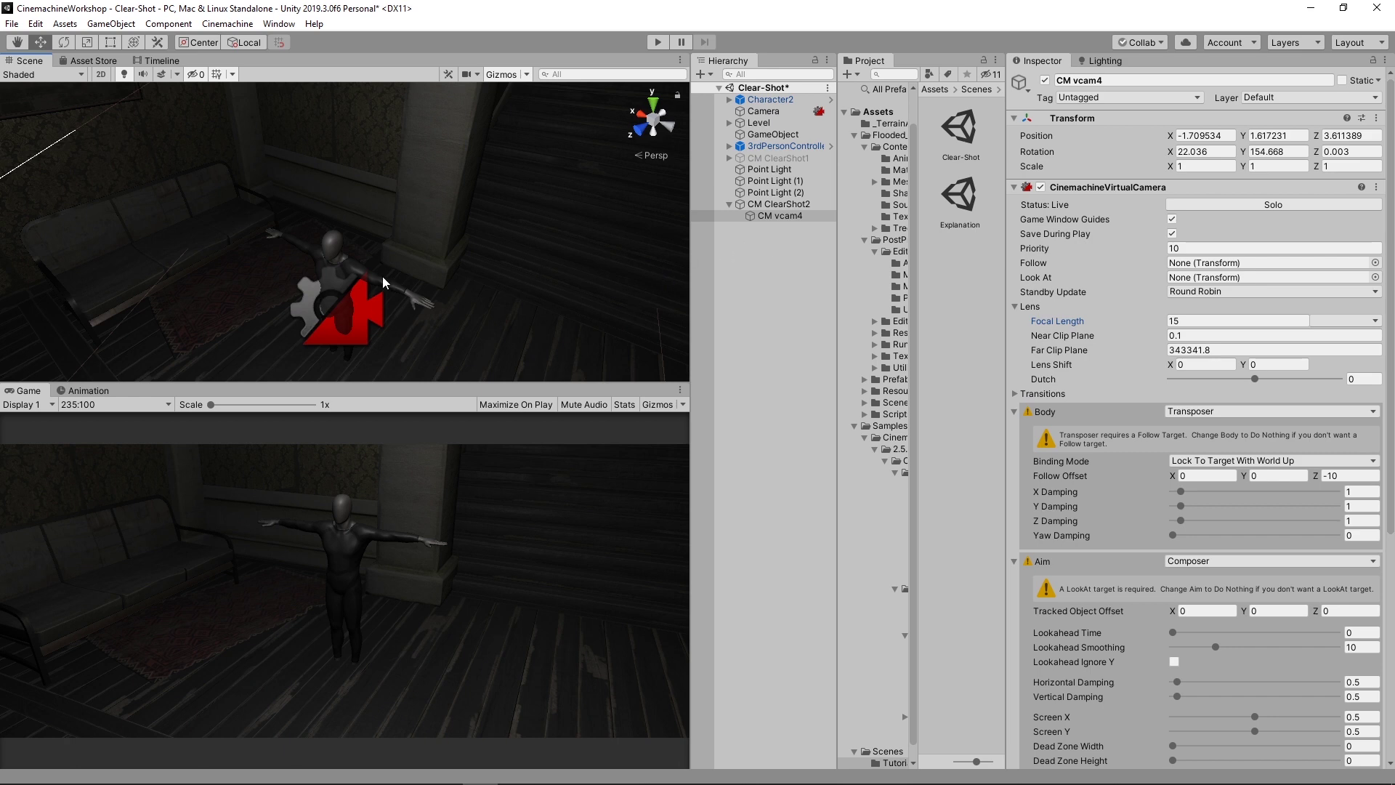
pyautogui.hotkey('ctrl', 'shift', 'f')
pyautogui.moveTo(386, 280); pyautogui.dragTo(390, 262, button='middle')
pyautogui.hotkey('ctrl', 'shift', 'f')
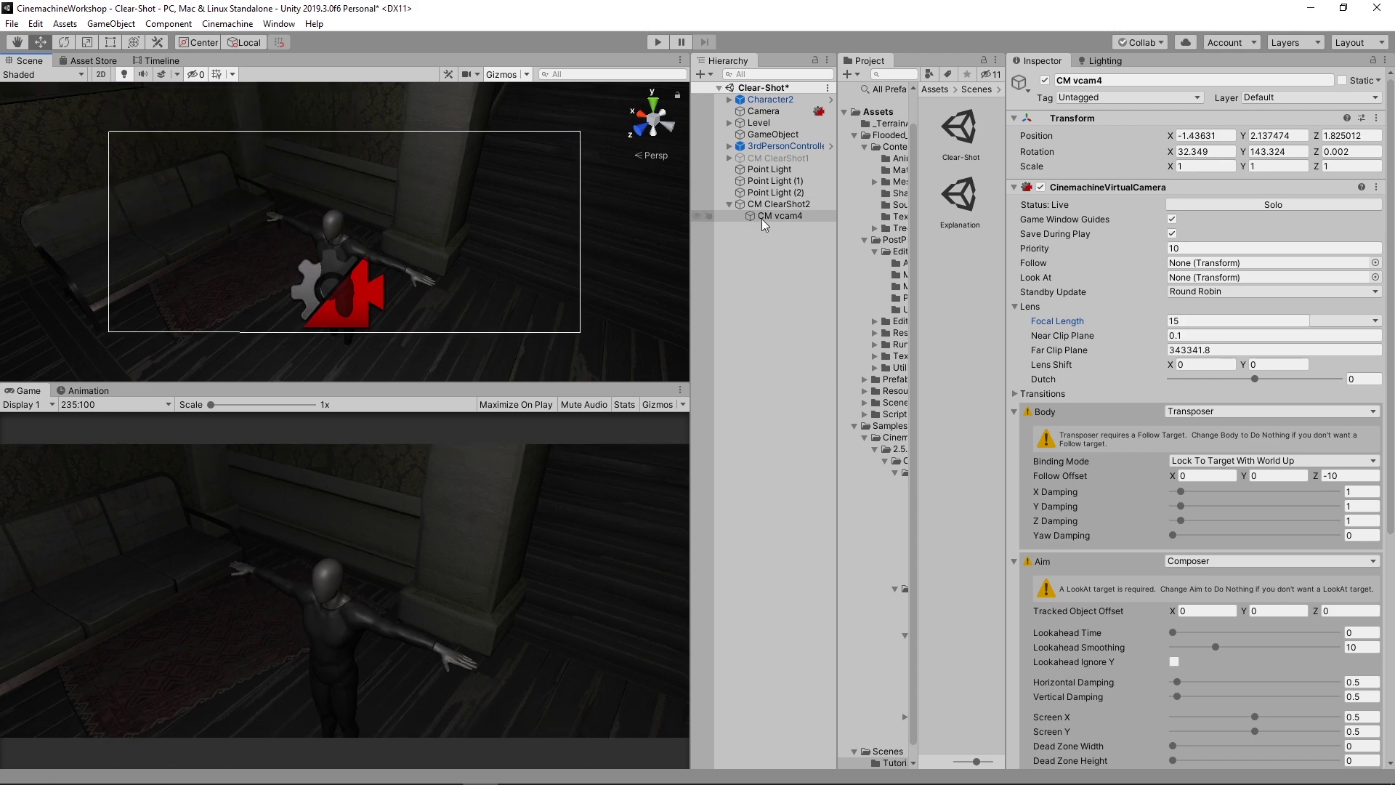
# Assign the 3rdPersonController as the Look At target of CM ClearShot2.
pyautogui.click(809, 206)
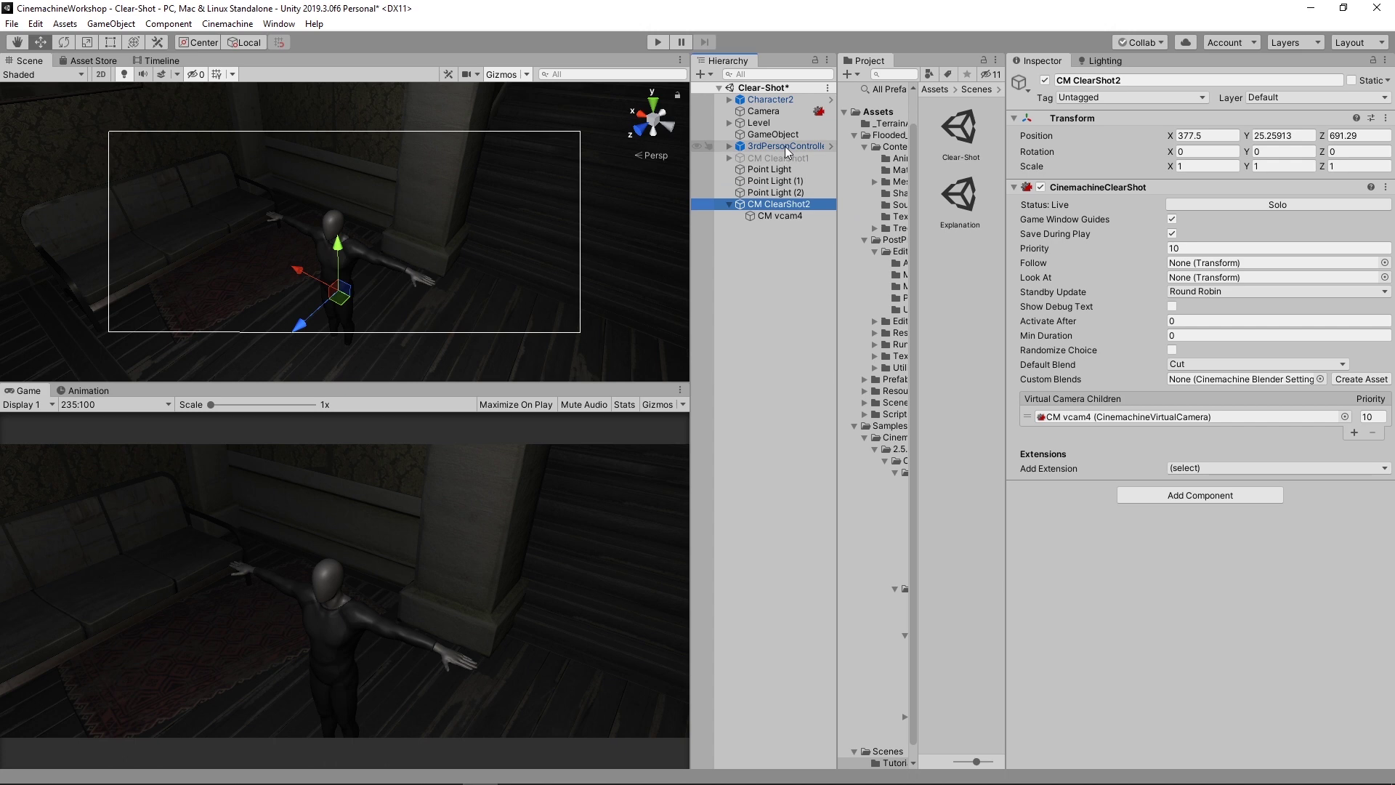
pyautogui.moveTo(757, 145); pyautogui.dragTo(1202, 283)
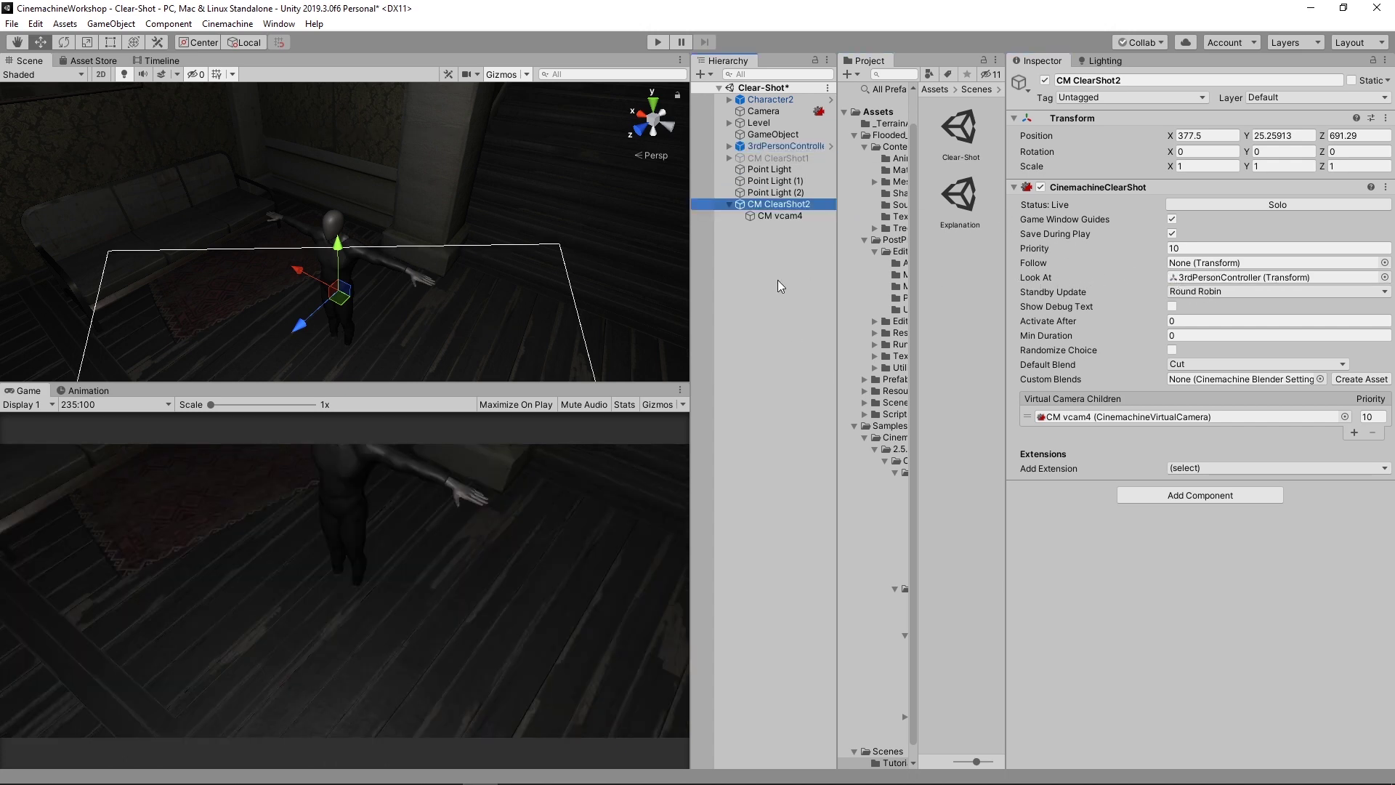
pyautogui.scroll(3, 317, 217)
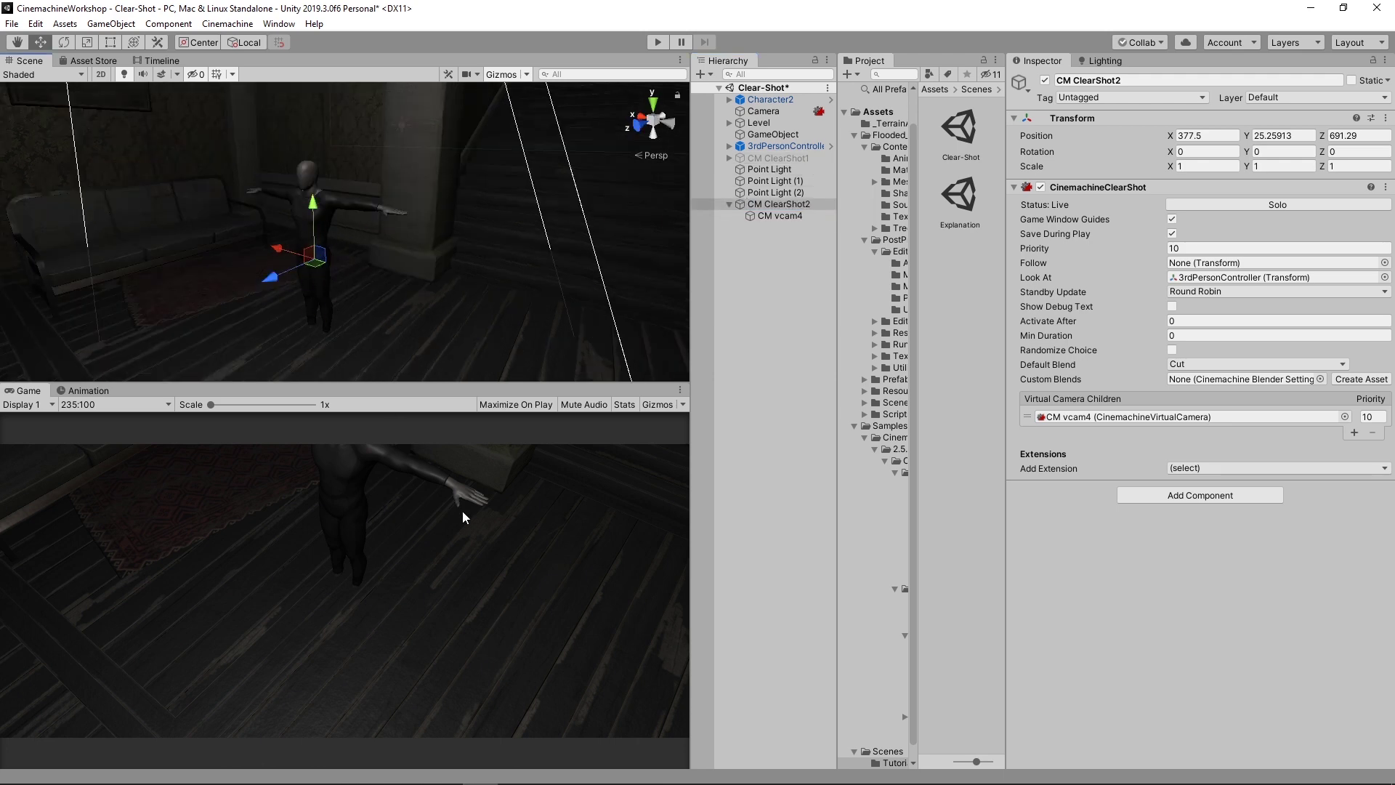
# Assign the Neck bone from the 3rdPersonController's skeleton as the Look At target of CM ClearShot2.
pyautogui.click(728, 146)
pyautogui.click(795, 239)
pyautogui.click(780, 251)
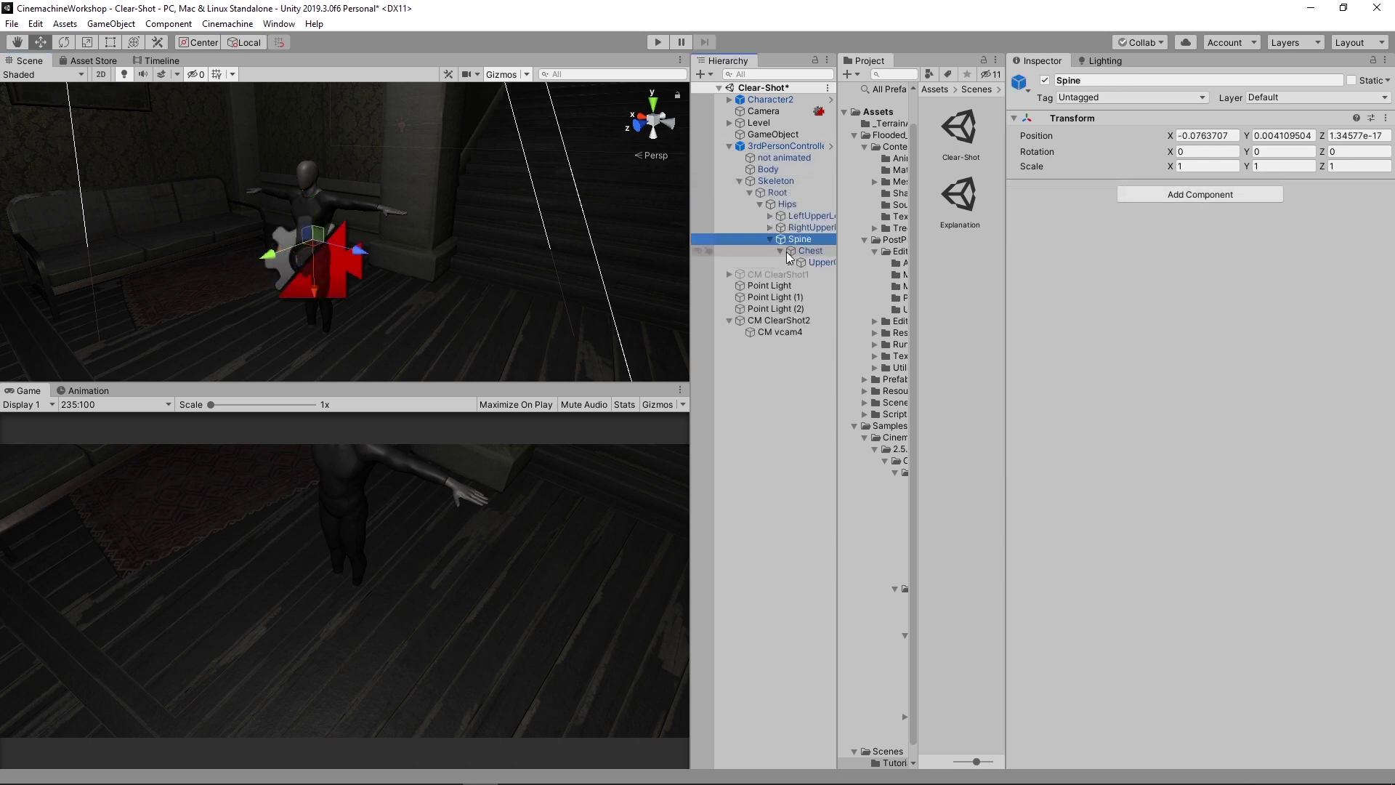
pyautogui.click(791, 263)
pyautogui.click(812, 276)
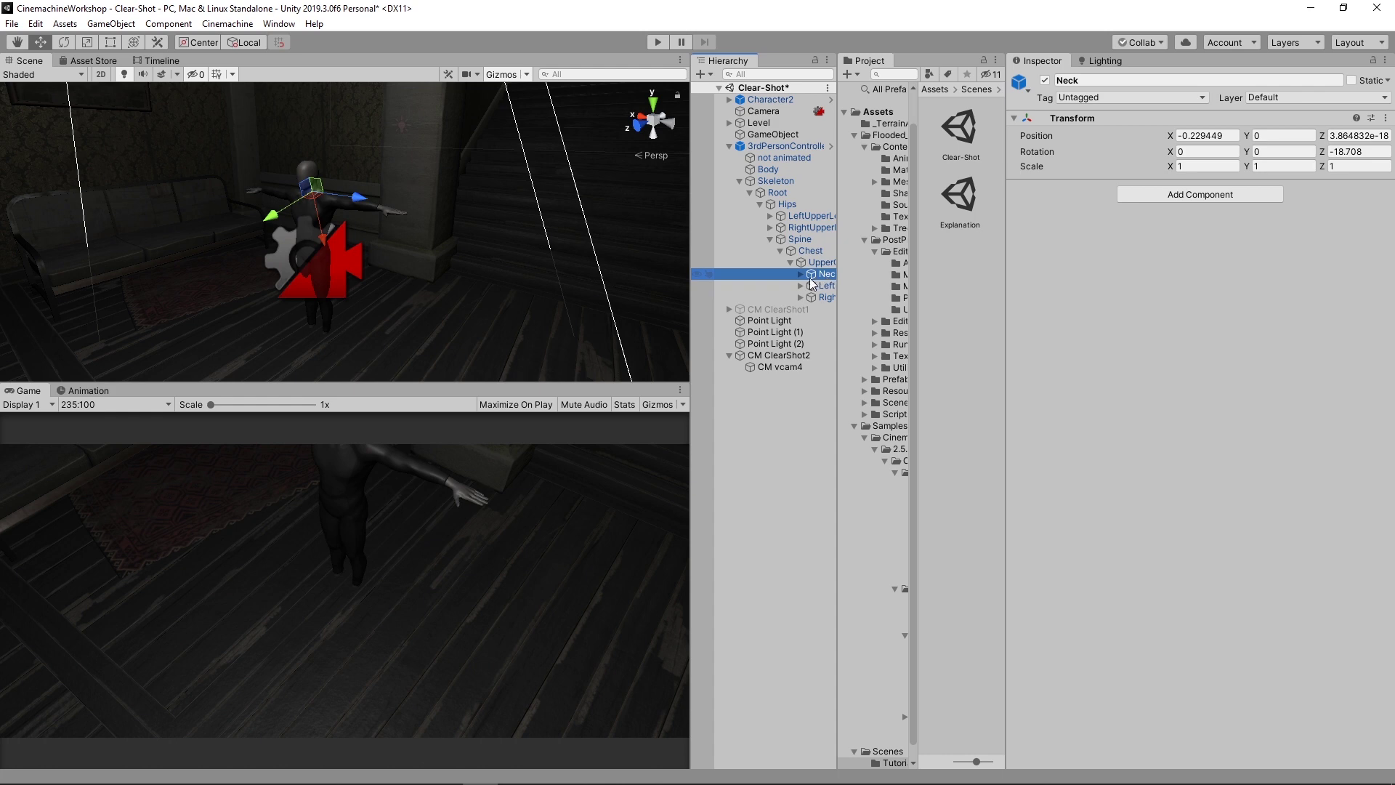
pyautogui.click(767, 354)
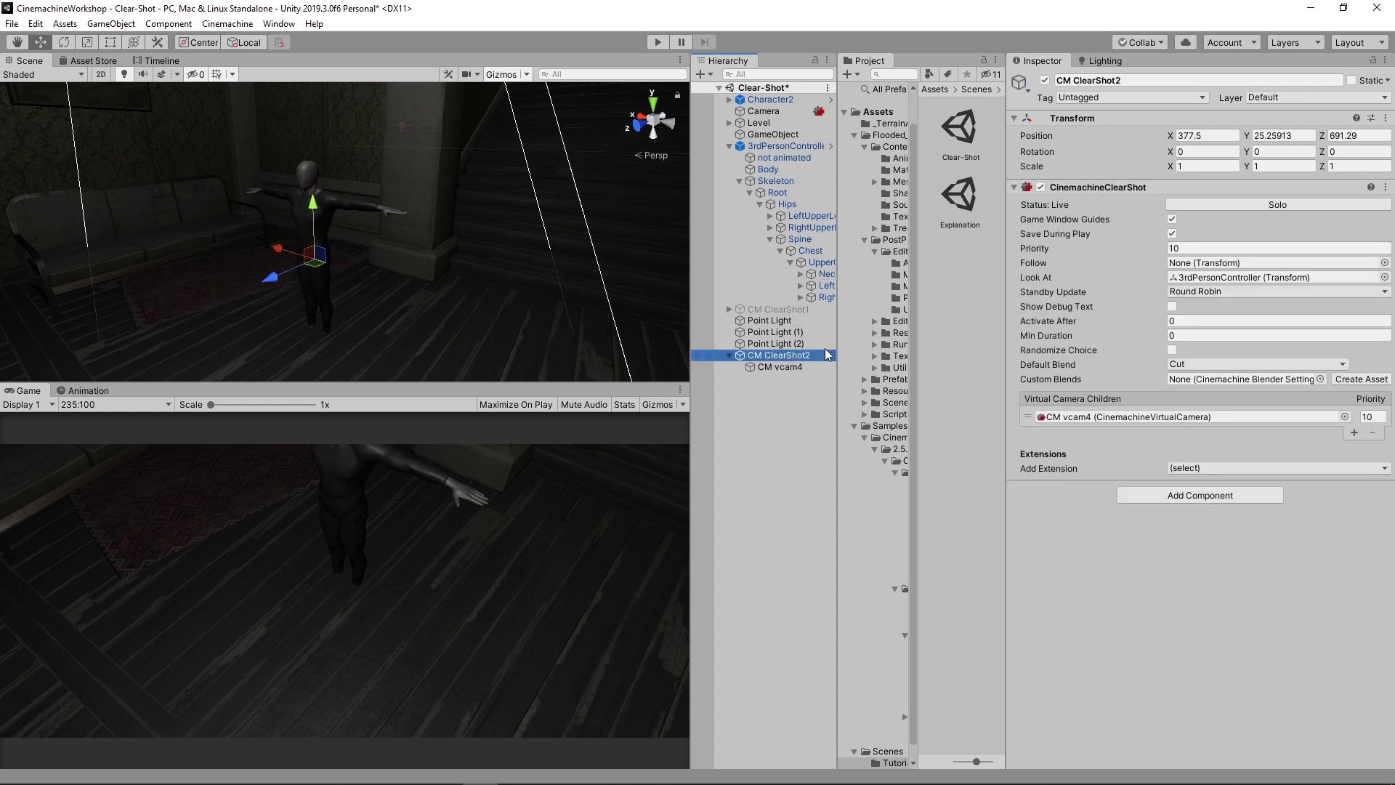
pyautogui.moveTo(827, 355); pyautogui.dragTo(1208, 283)
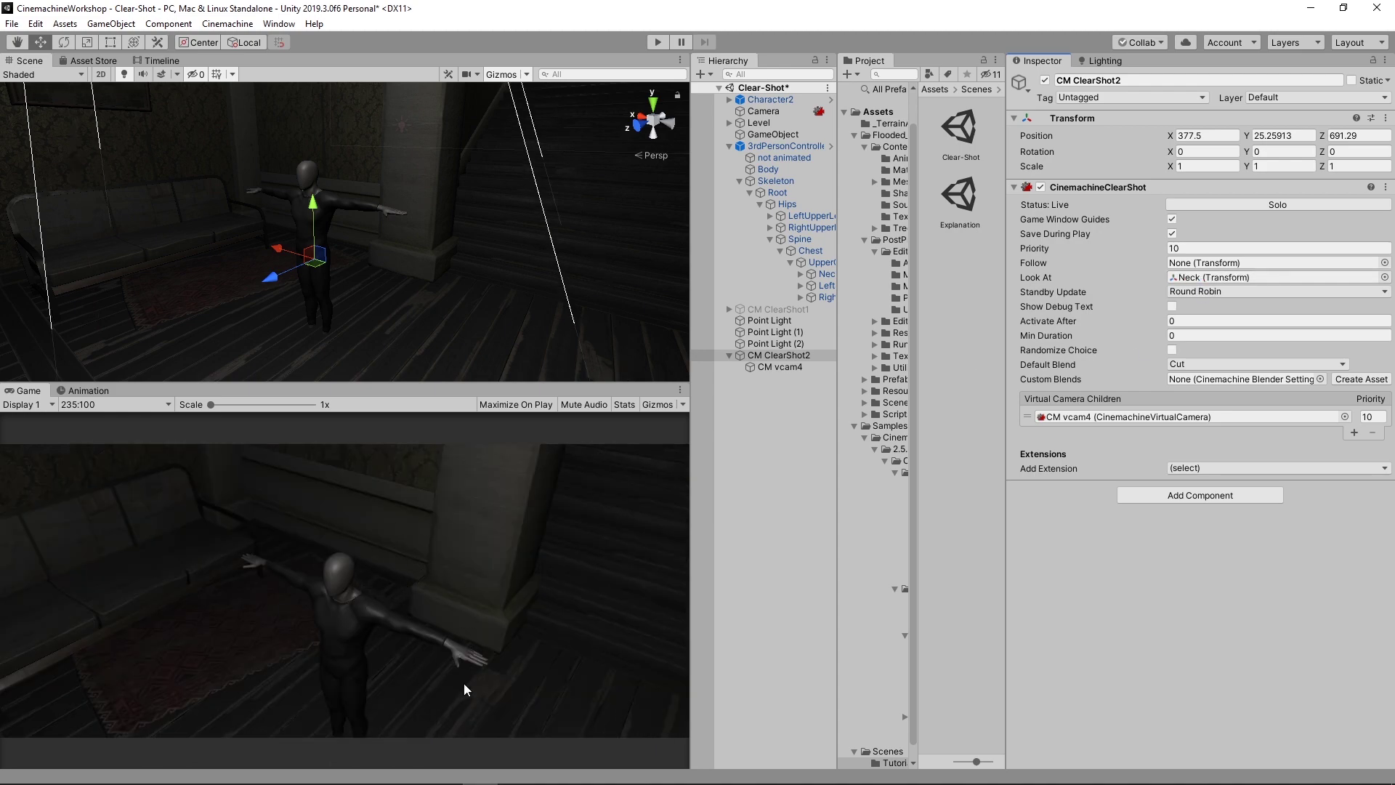
# Set CM vcam4's Aim to Do nothing and its Cinemachine Collider's Ignore Tag to Player.
pyautogui.click(780, 367)
pyautogui.scroll(-5, 1146, 458)
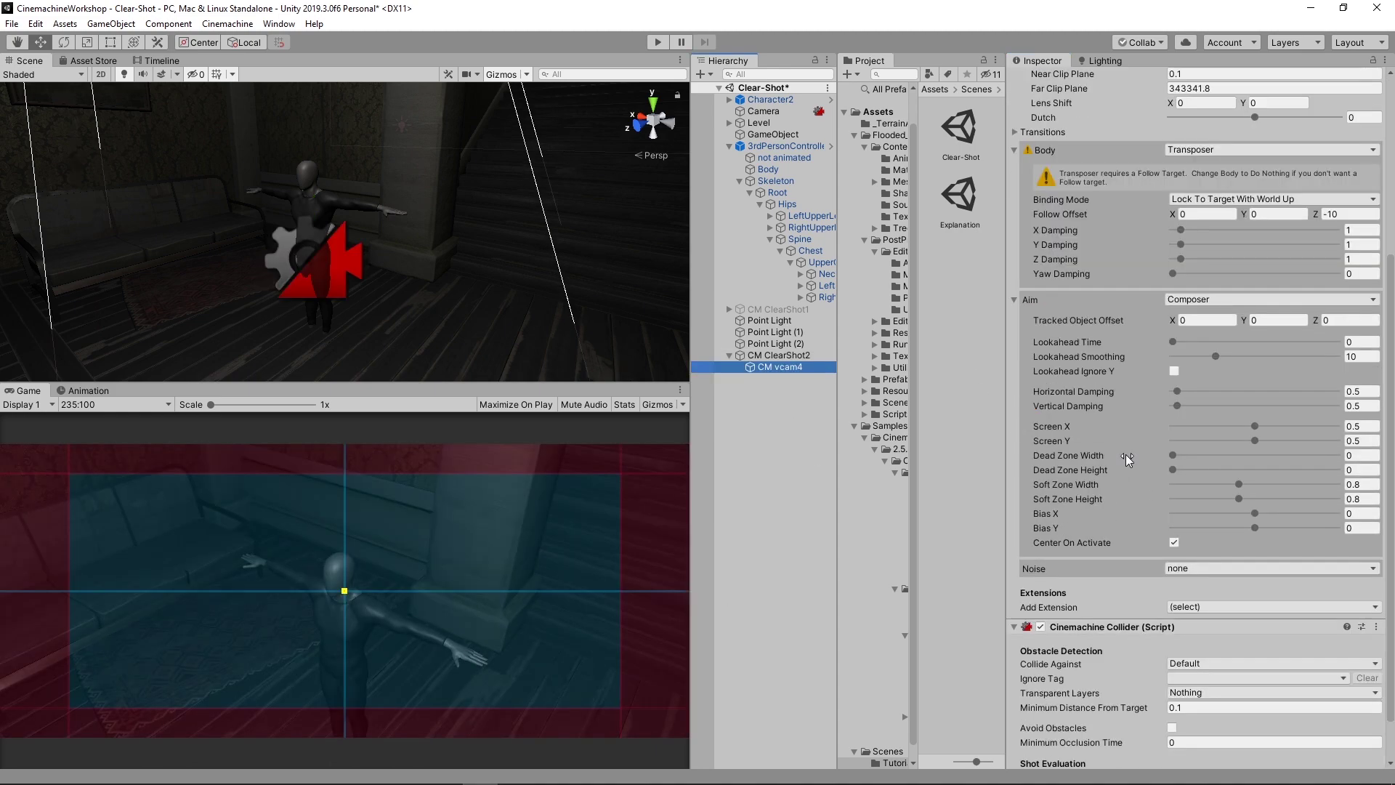
pyautogui.click(1206, 299)
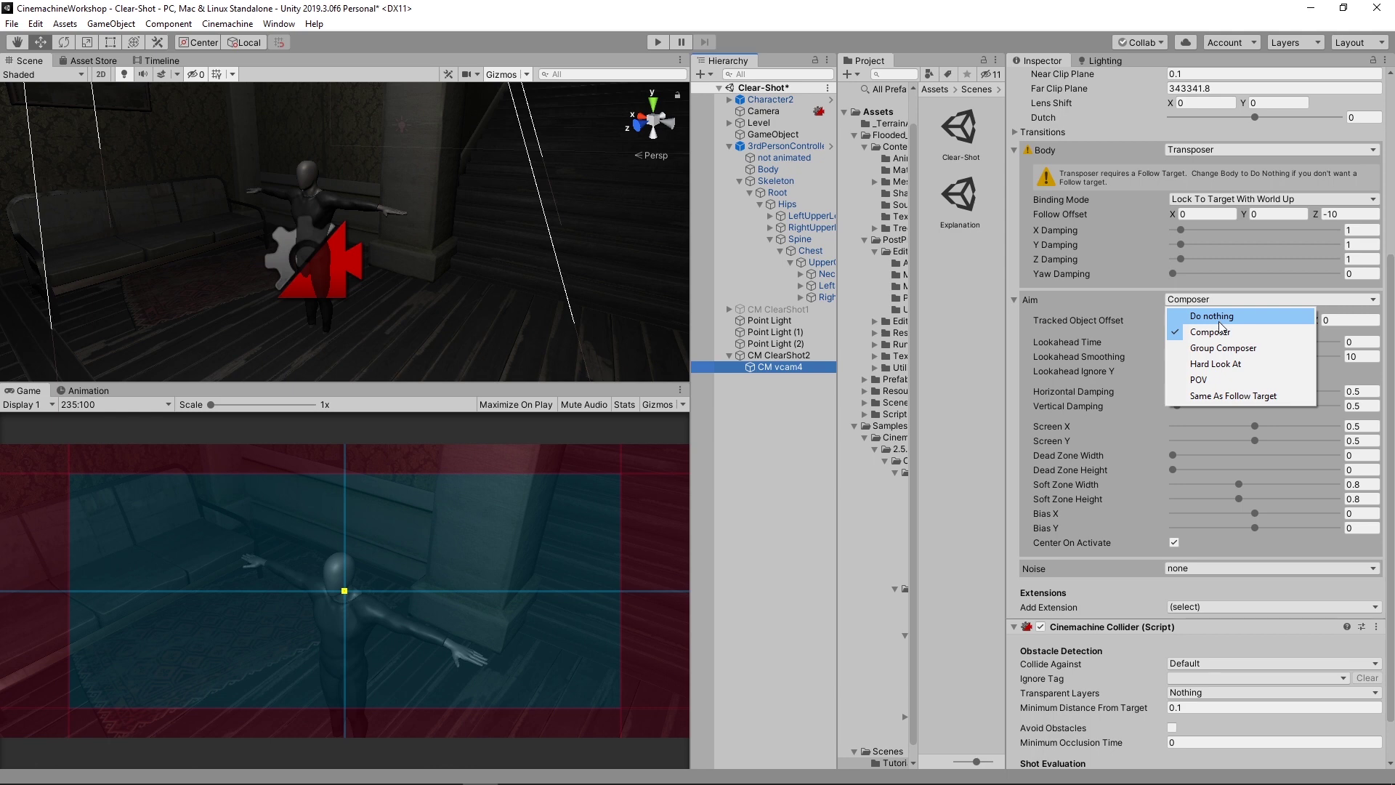
pyautogui.click(1214, 318)
pyautogui.click(1206, 626)
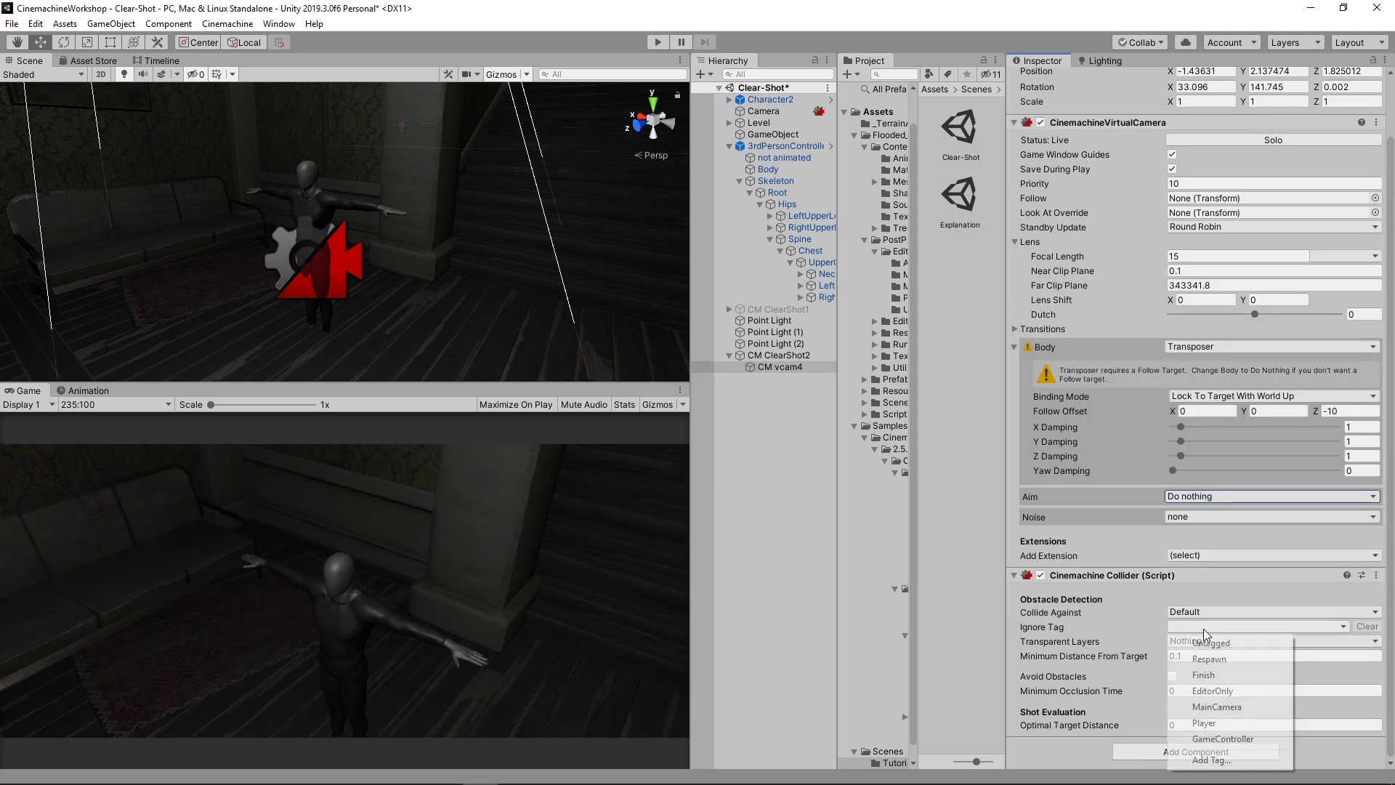
pyautogui.click(1205, 722)
# Add a second virtual camera to CM ClearShot2's Virtual Camera Children and select it.
pyautogui.click(777, 356)
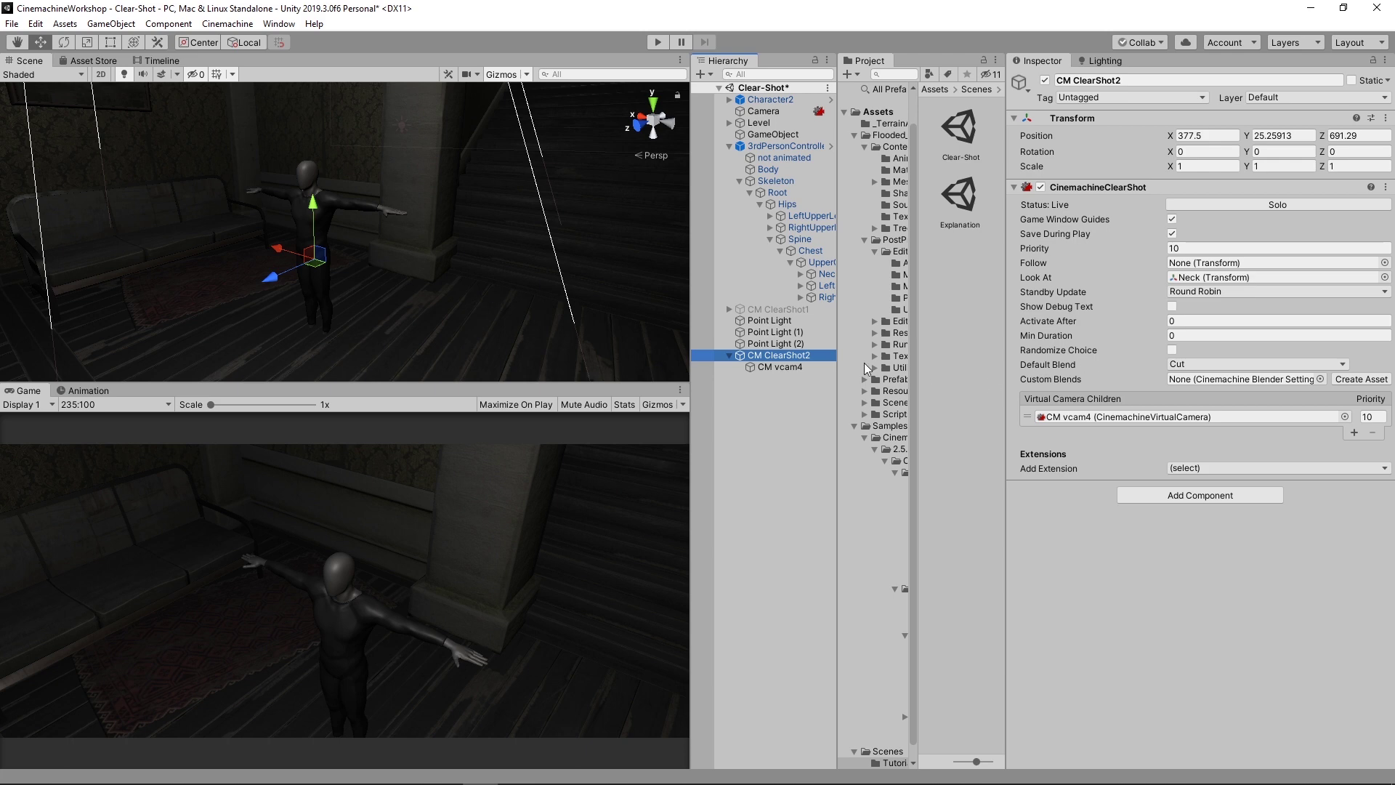
pyautogui.click(1352, 433)
pyautogui.click(755, 379)
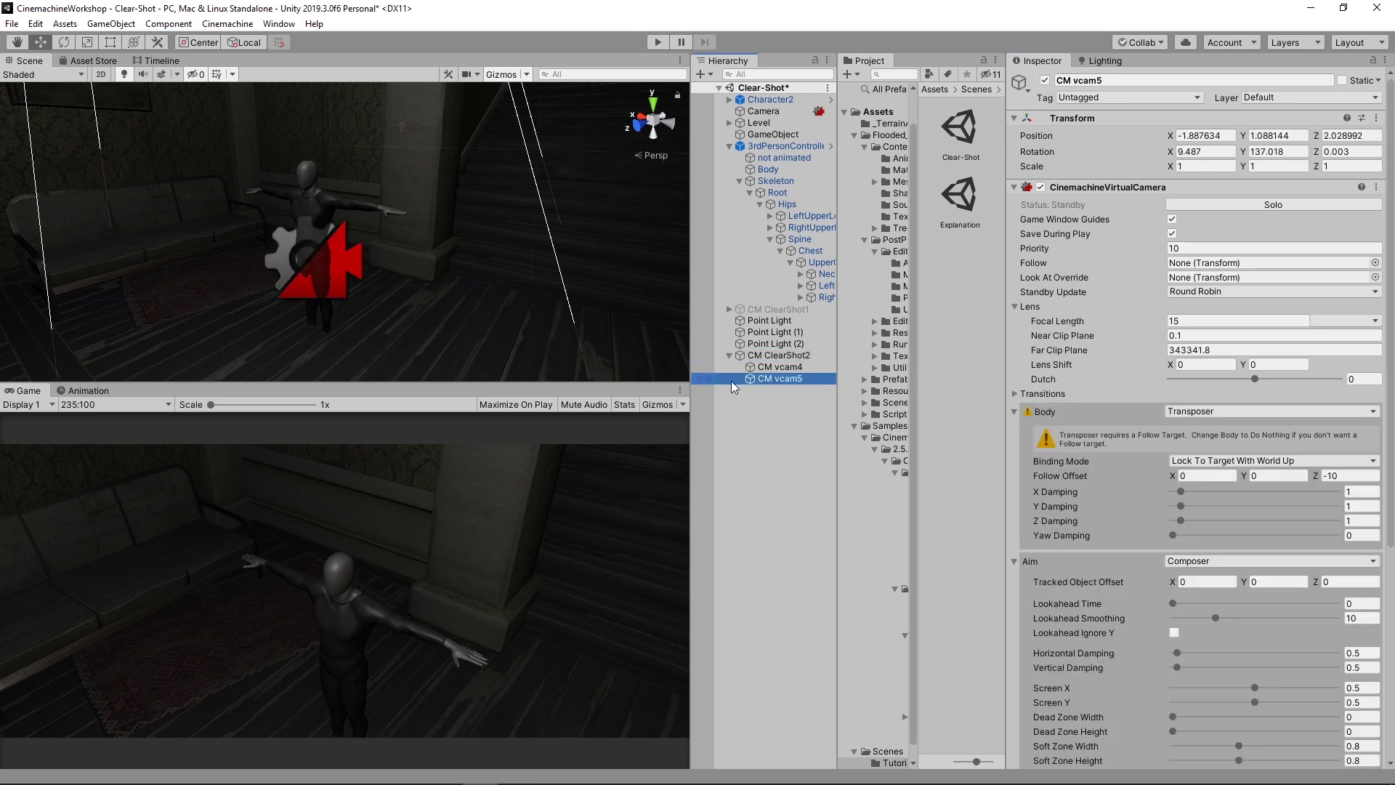
# Solo CM vcam5 and align it with a high scene view overlooking the hallway beside the staircase.
pyautogui.keyDown('alt'); pyautogui.moveTo(388, 225); pyautogui.dragTo(543, 273); pyautogui.keyUp('alt')
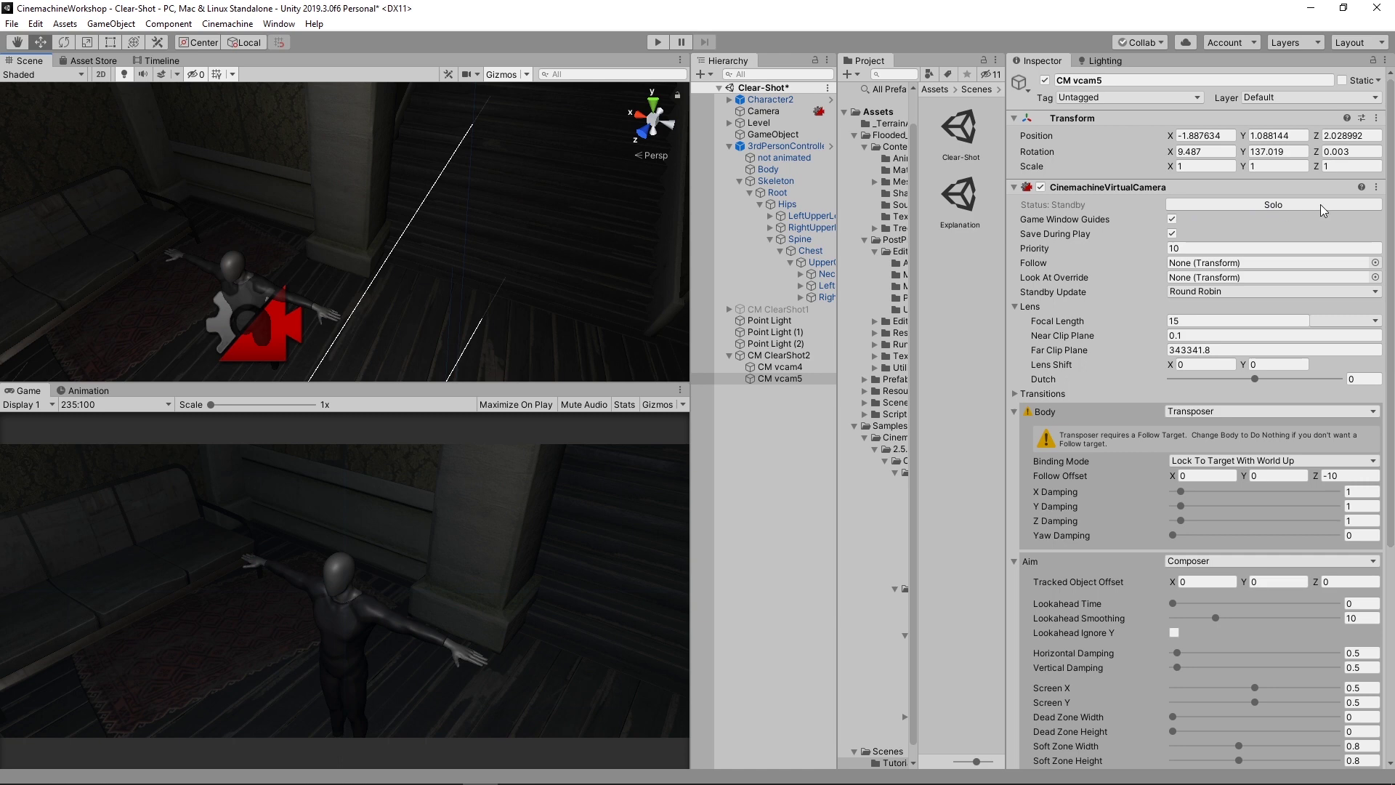
pyautogui.click(1289, 204)
pyautogui.moveTo(436, 290); pyautogui.dragTo(295, 286, button='right')
pyautogui.scroll(-5, 407, 265)
pyautogui.moveTo(399, 263); pyautogui.dragTo(385, 287, button='middle')
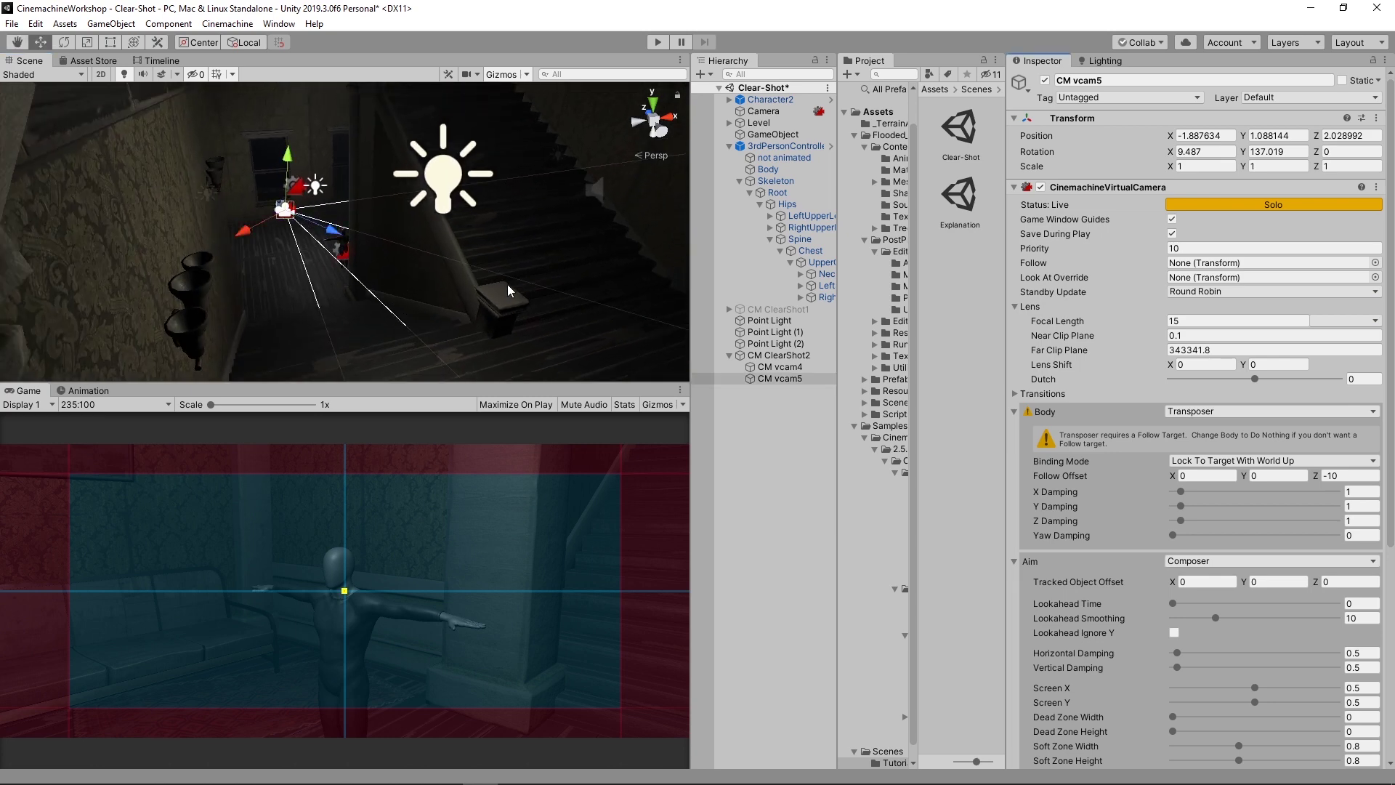
pyautogui.hotkey('ctrl', 'shift', 'f')
# Set CM vcam5's collider Ignore Tag to Player and its lens Focal Length to 10.
pyautogui.scroll(-7, 1126, 408)
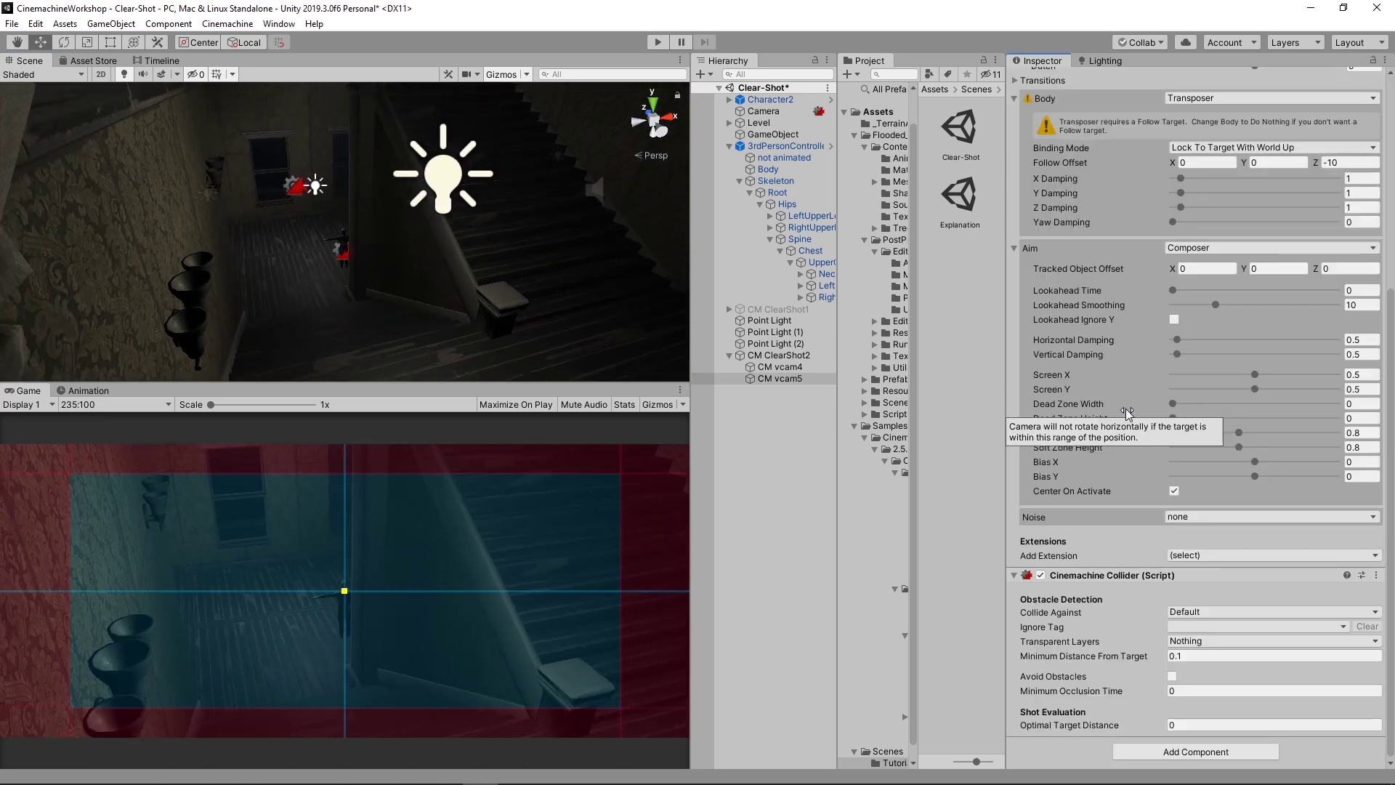
pyautogui.click(1197, 627)
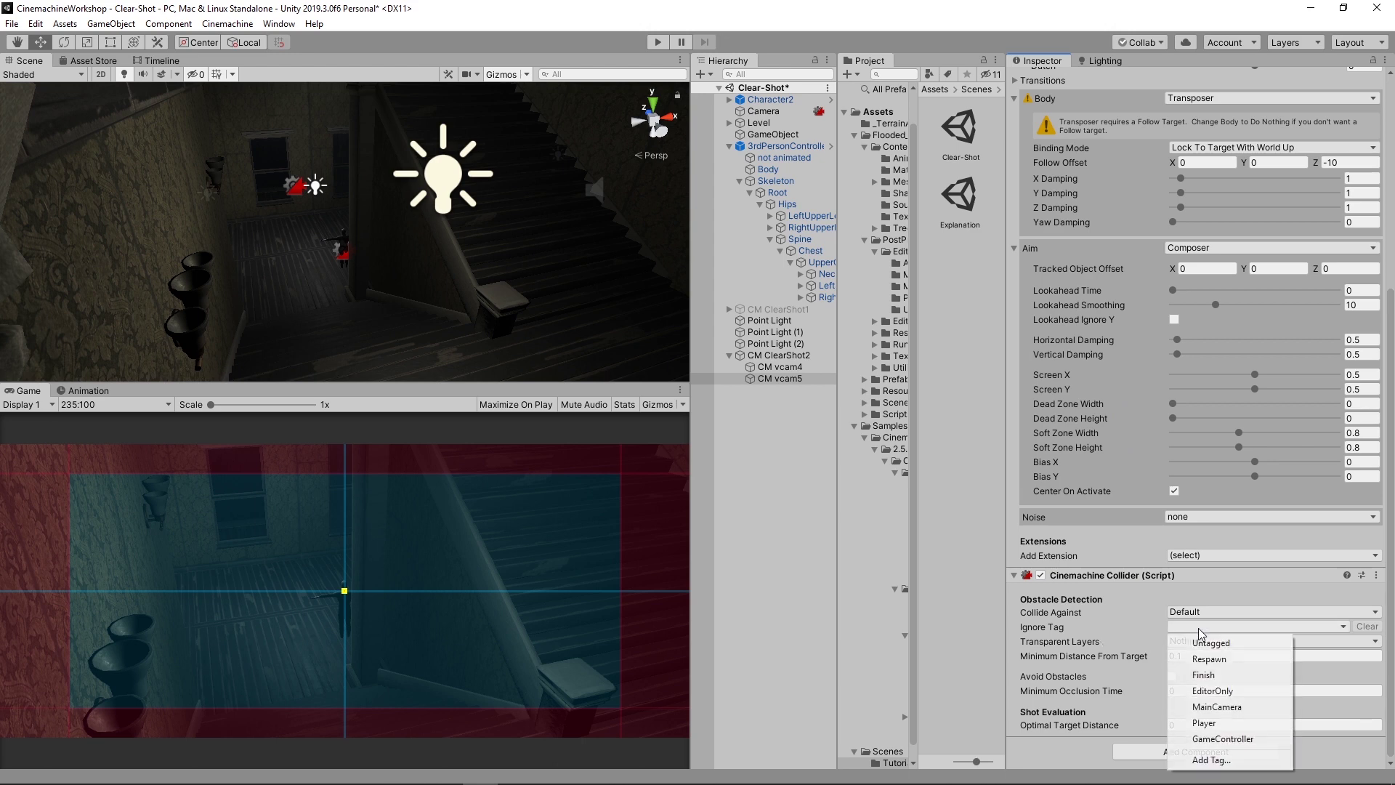
pyautogui.click(1206, 724)
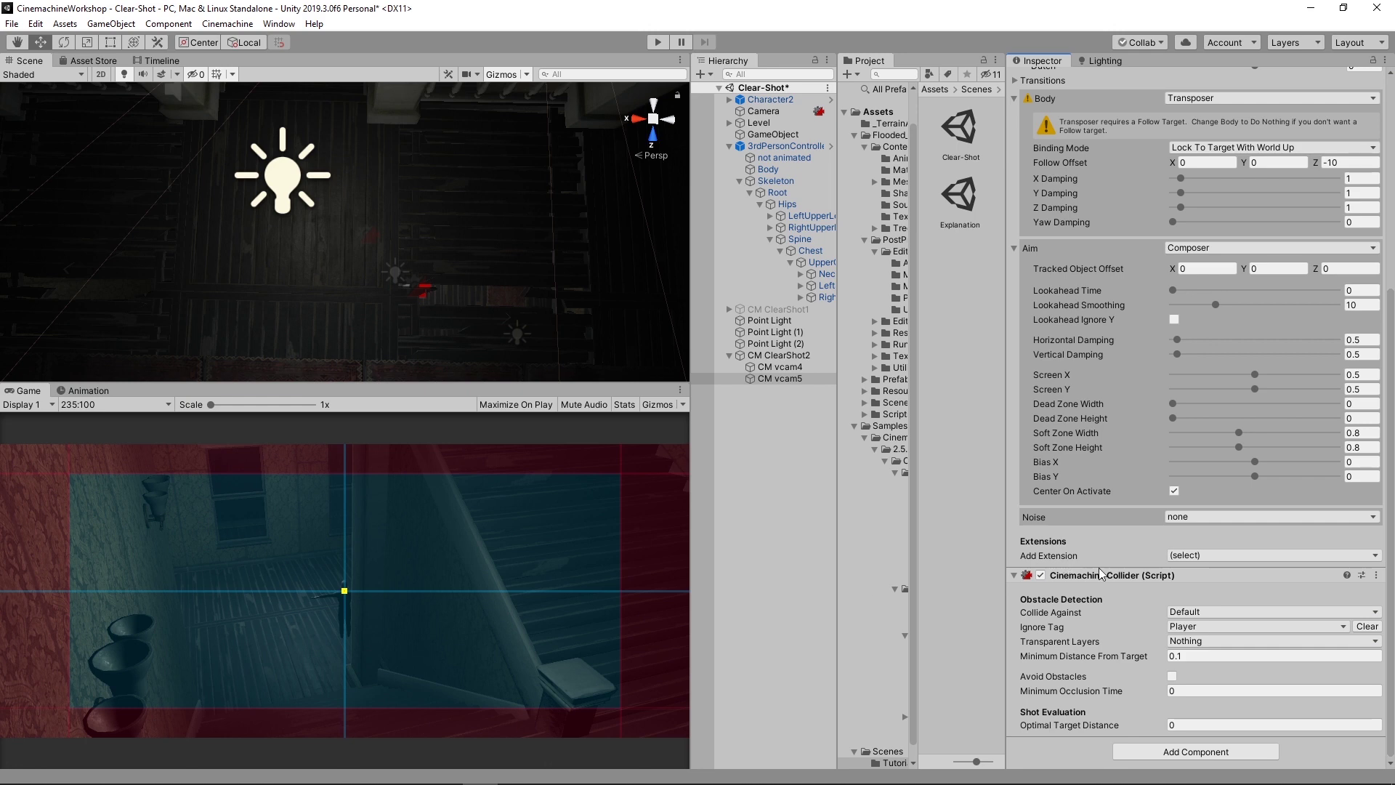
pyautogui.scroll(5, 1156, 565)
pyautogui.click(1212, 321)
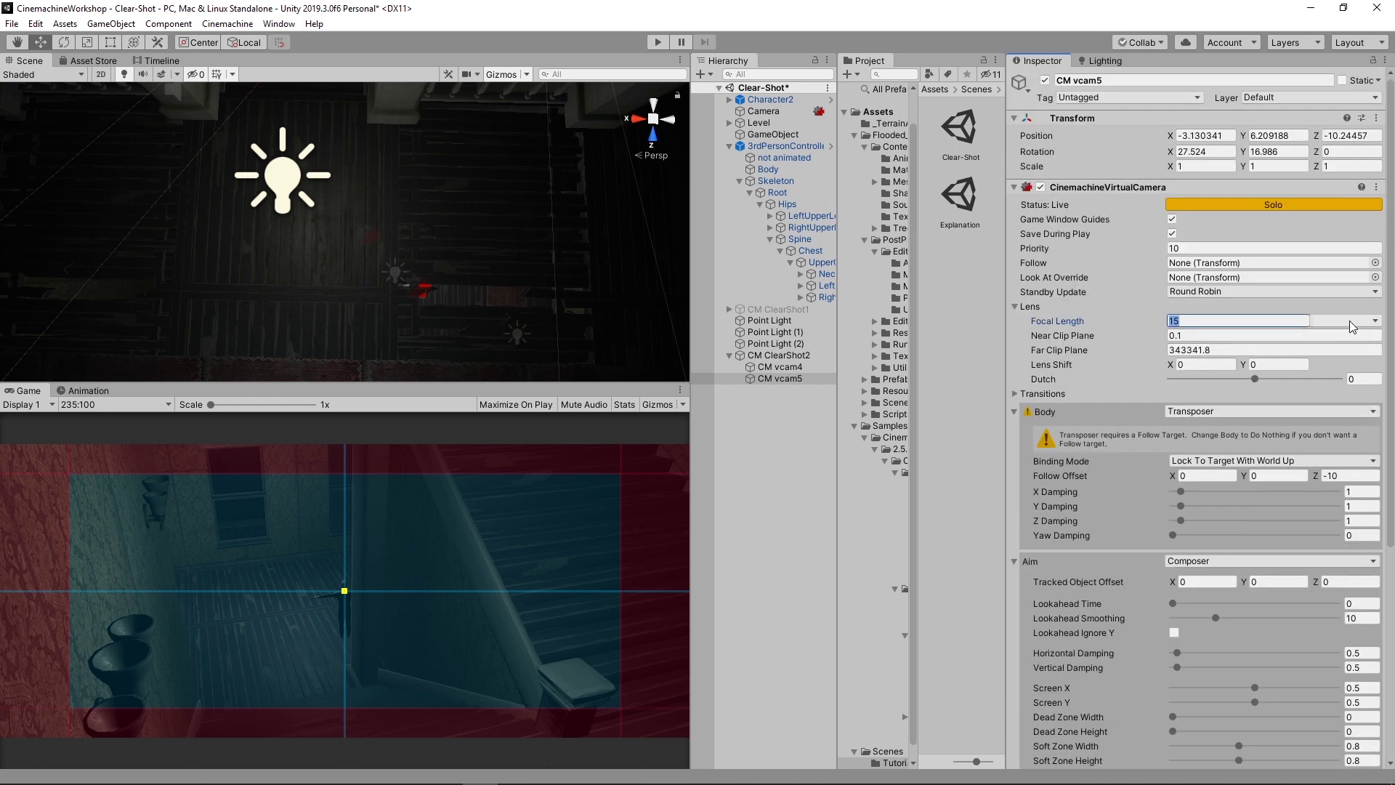
pyautogui.write('10')
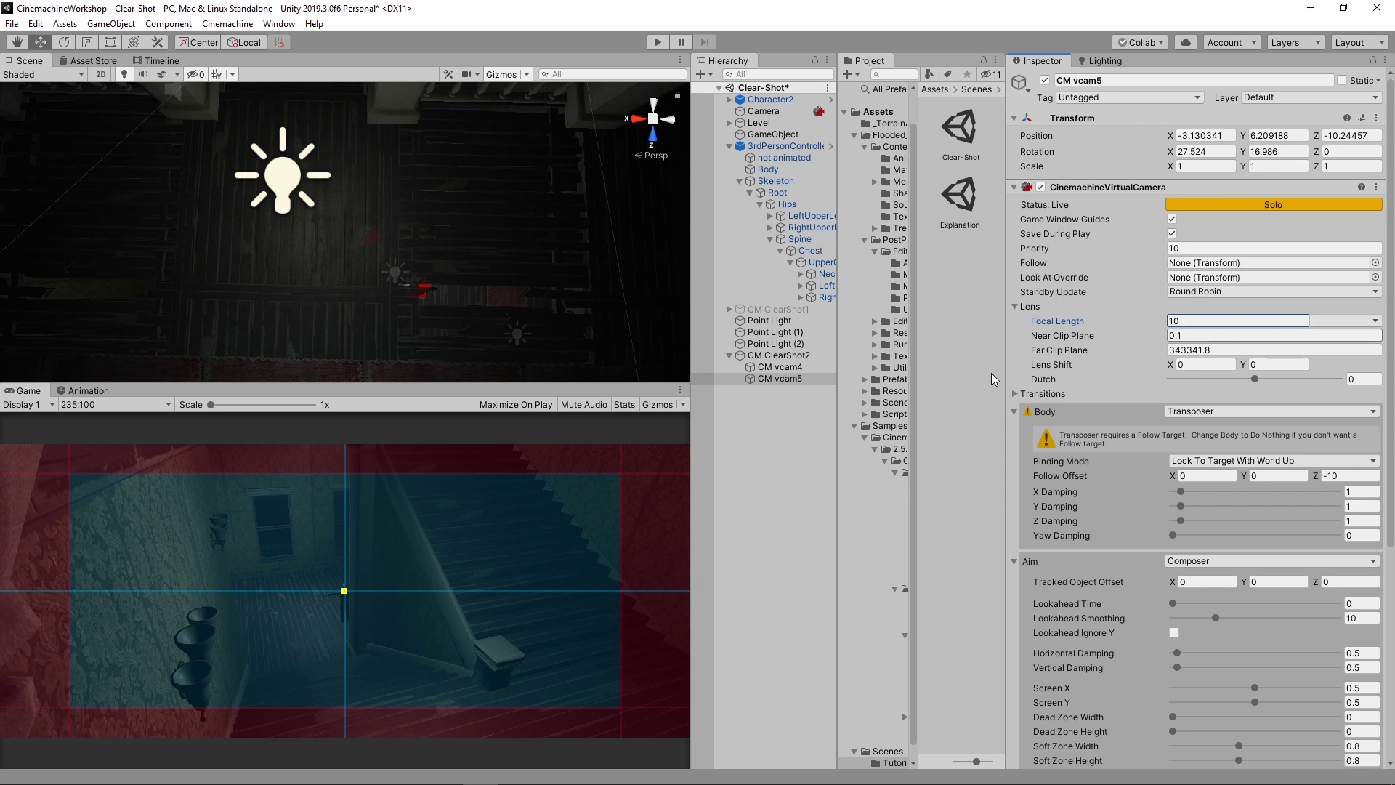
# Add a third virtual camera to CM ClearShot2 and solo it.
pyautogui.click(796, 356)
pyautogui.click(1352, 448)
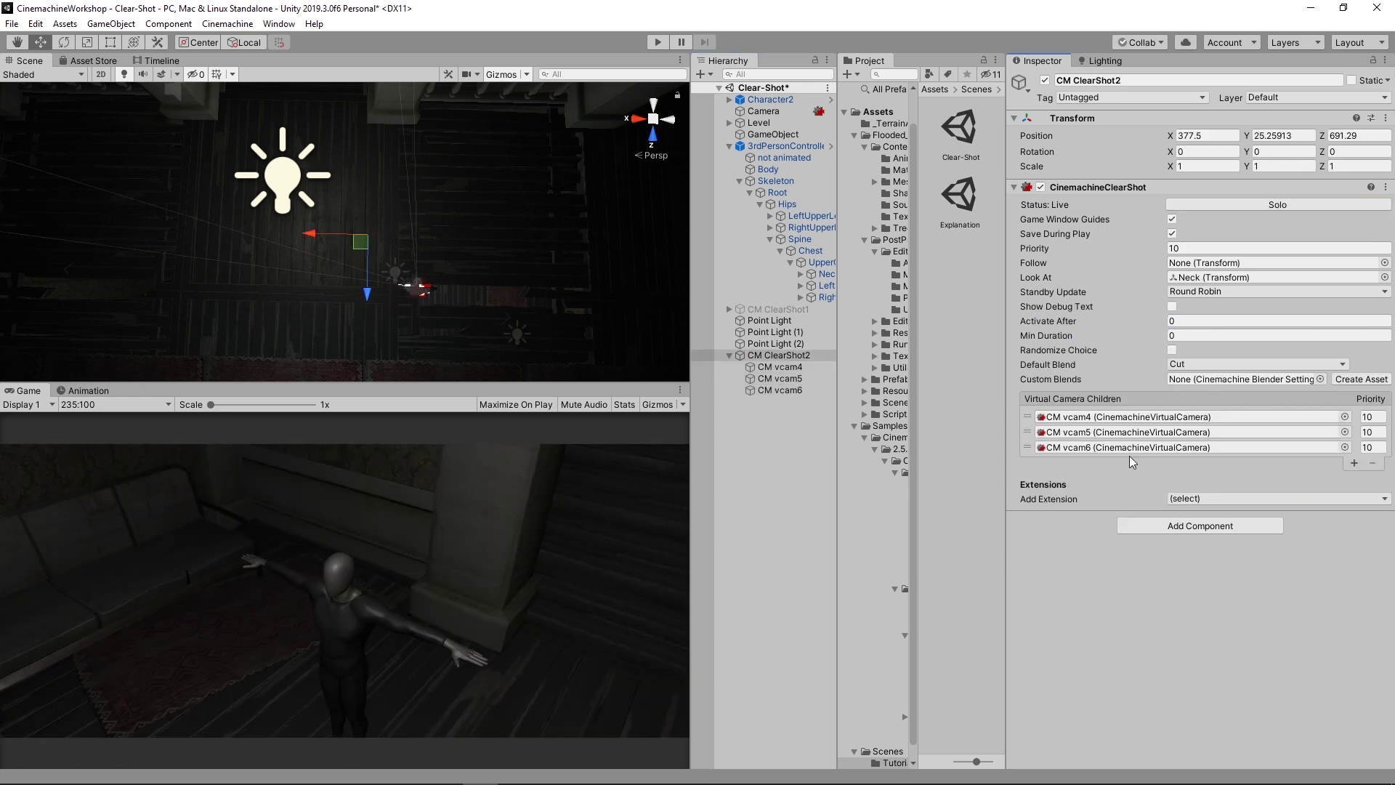
pyautogui.click(794, 393)
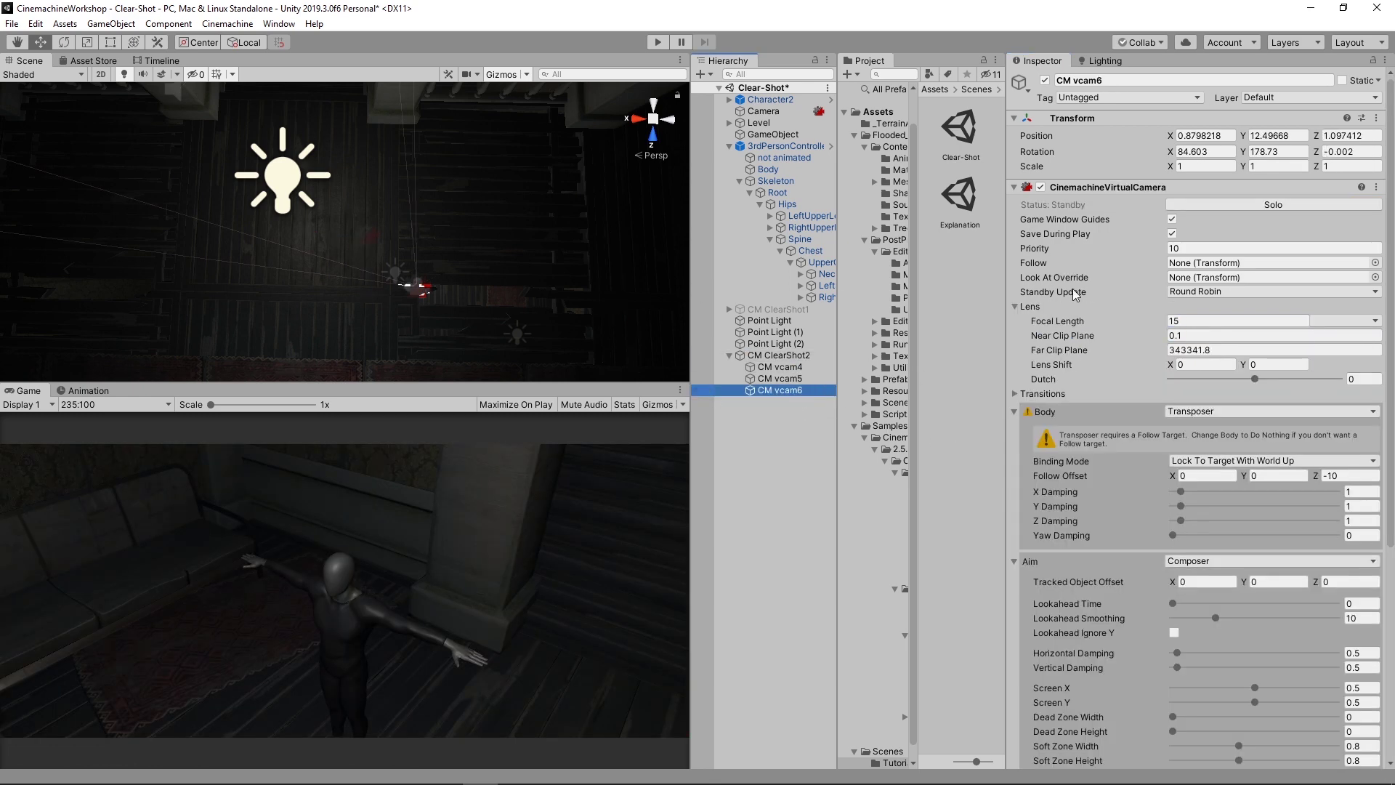
pyautogui.click(1261, 204)
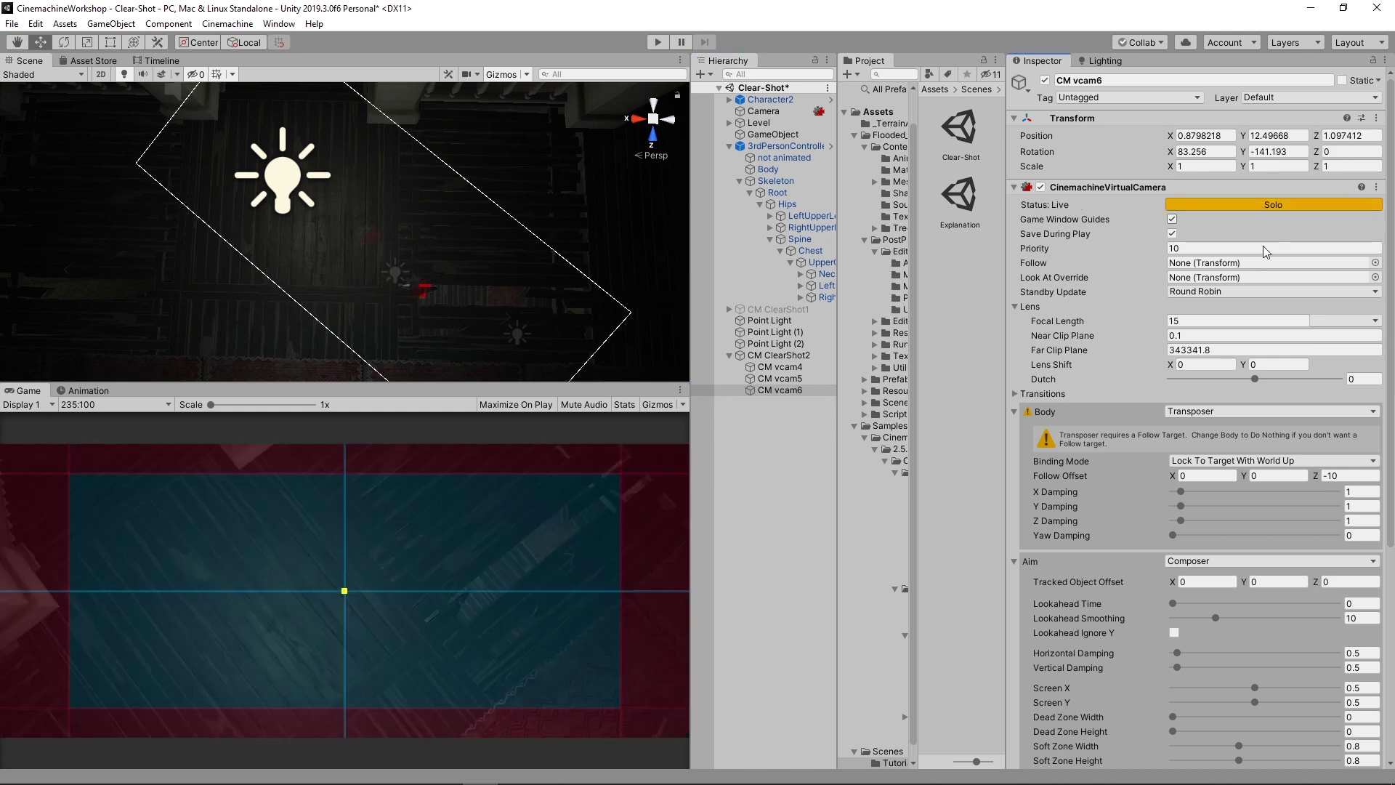
# Set CM vcam6's Aim to Do nothing and align it with a top-down scene view of the hallway floor.
pyautogui.scroll(-3, 1146, 541)
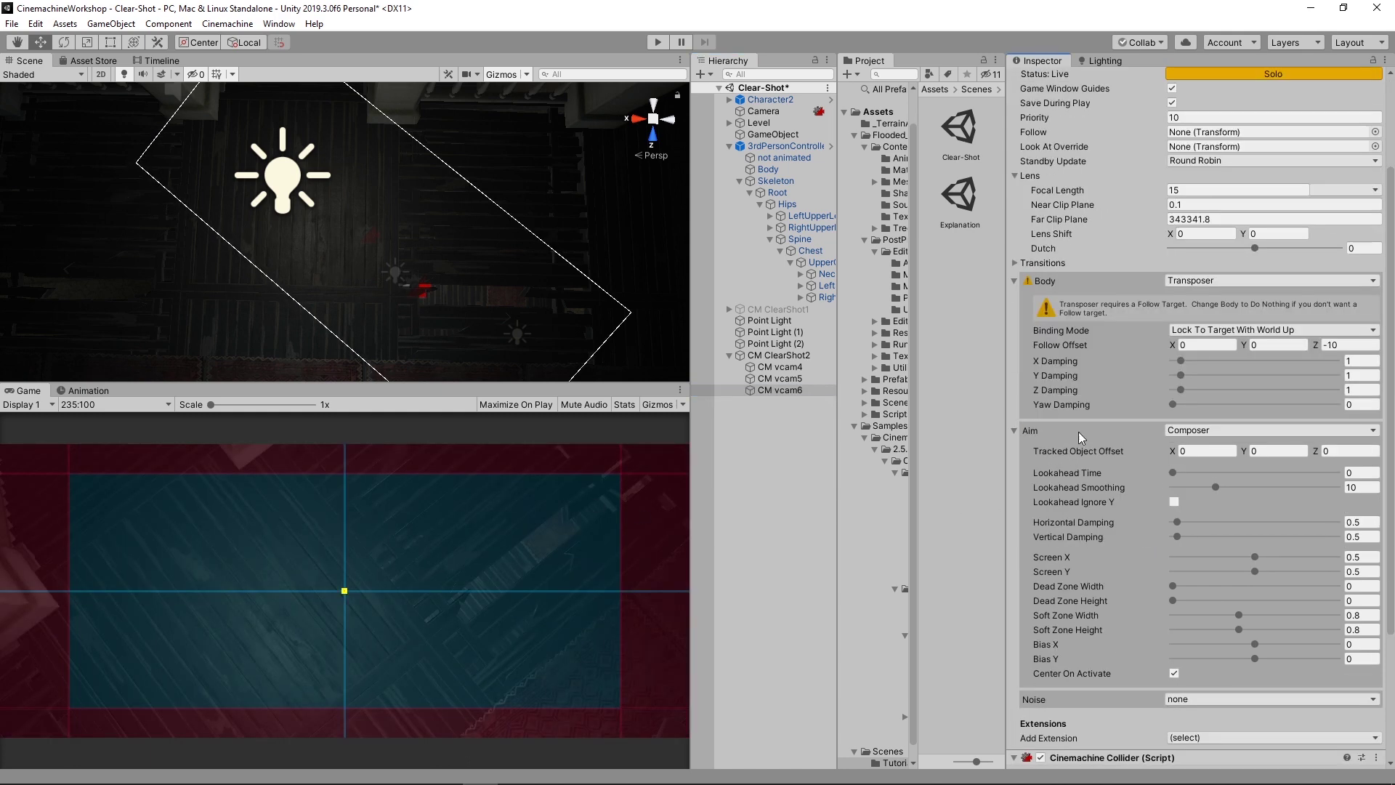
pyautogui.click(1223, 429)
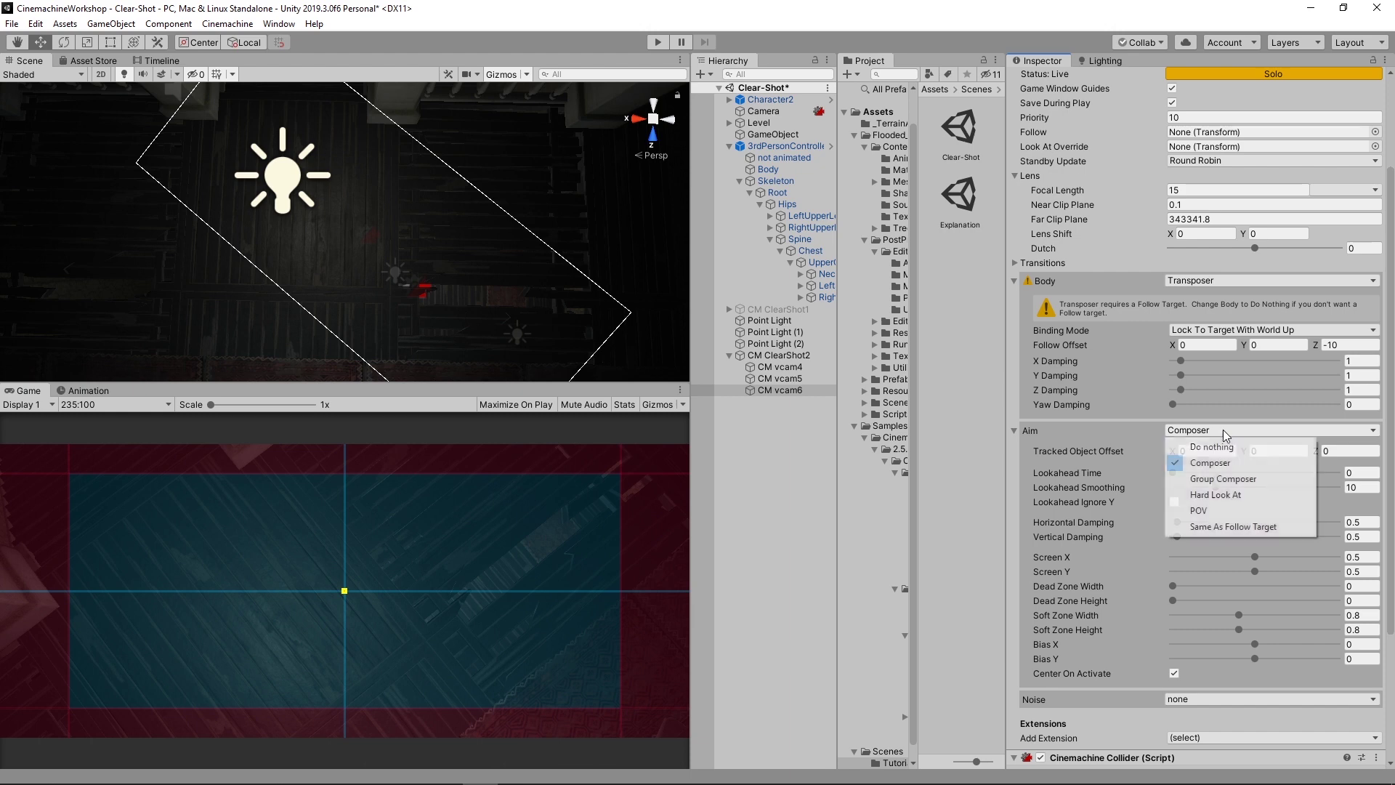
pyautogui.click(1226, 448)
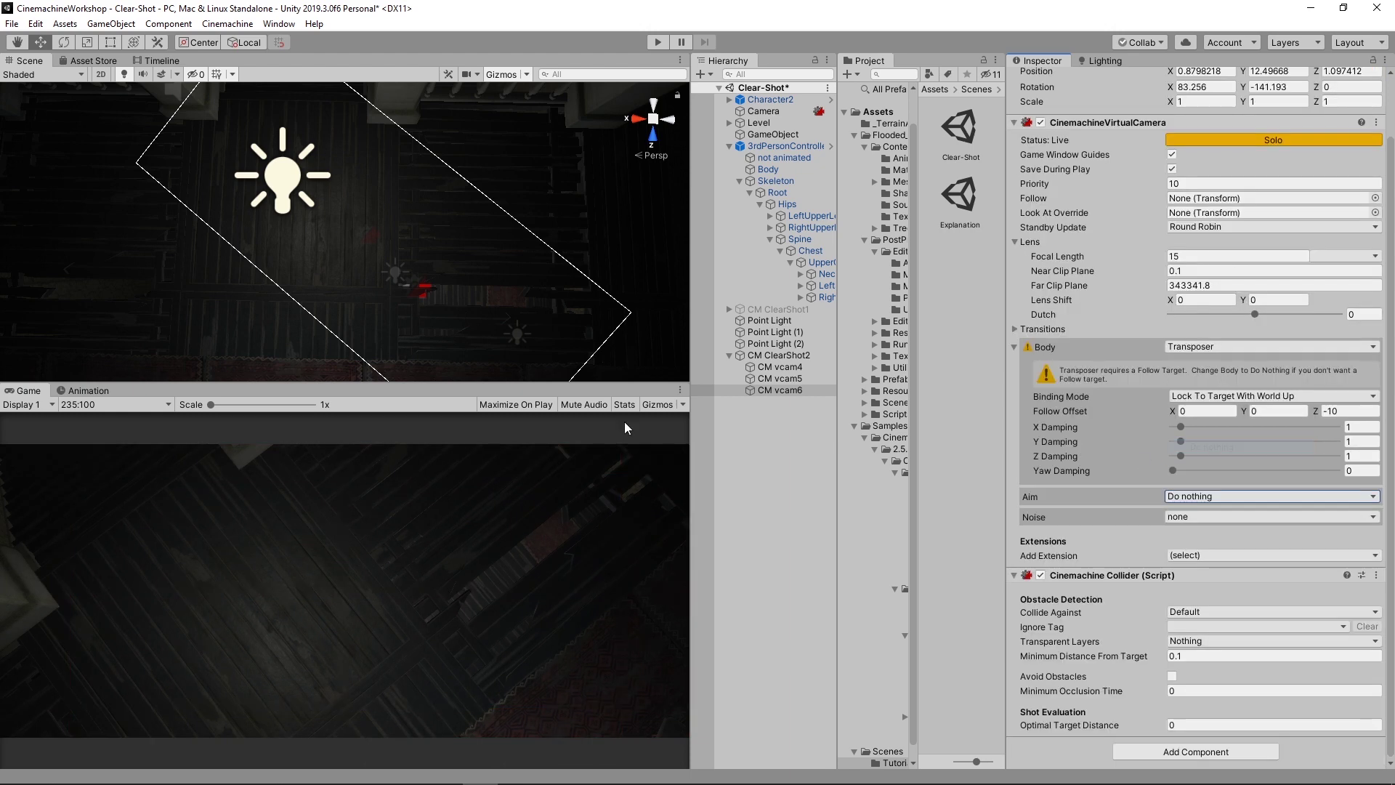
pyautogui.moveTo(372, 335); pyautogui.dragTo(353, 104, button='right')
pyautogui.moveTo(338, 200); pyautogui.dragTo(397, 294, button='right')
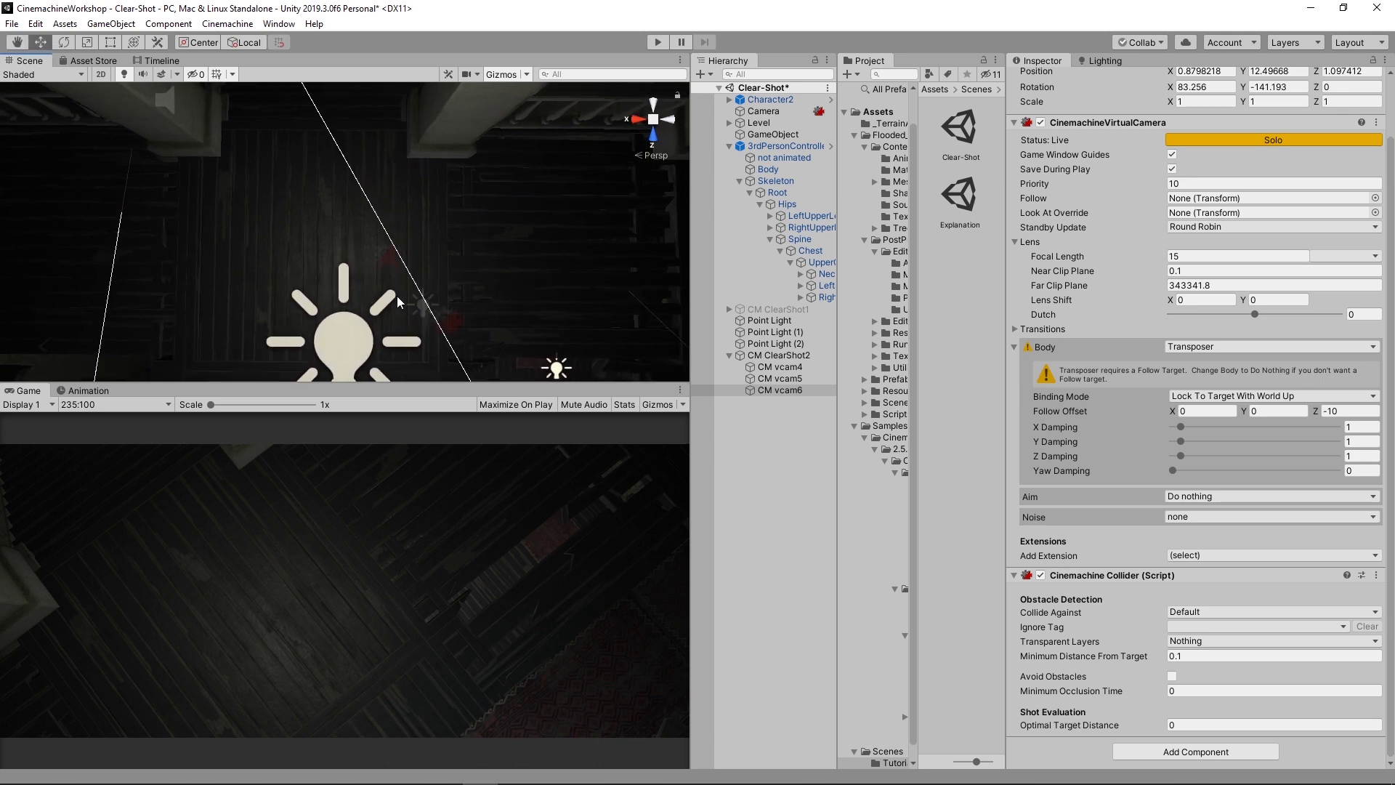
pyautogui.hotkey('ctrl', 'shift', 'f')
pyautogui.click(779, 390)
pyautogui.scroll(2, 1170, 333)
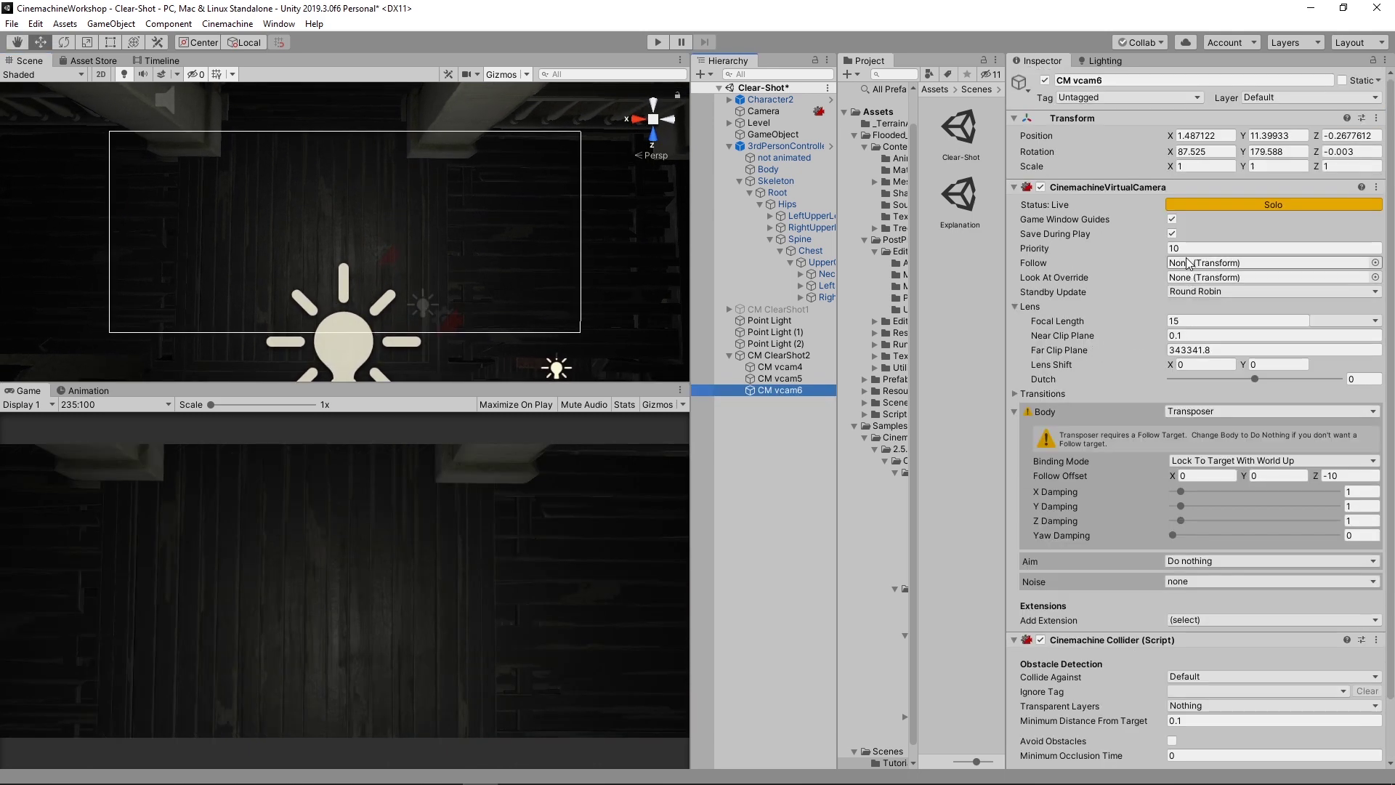
# Set CM vcam6's lens Focal Length to 8 and its collider Ignore Tag to Player.
pyautogui.click(1160, 327)
pyautogui.write('8')
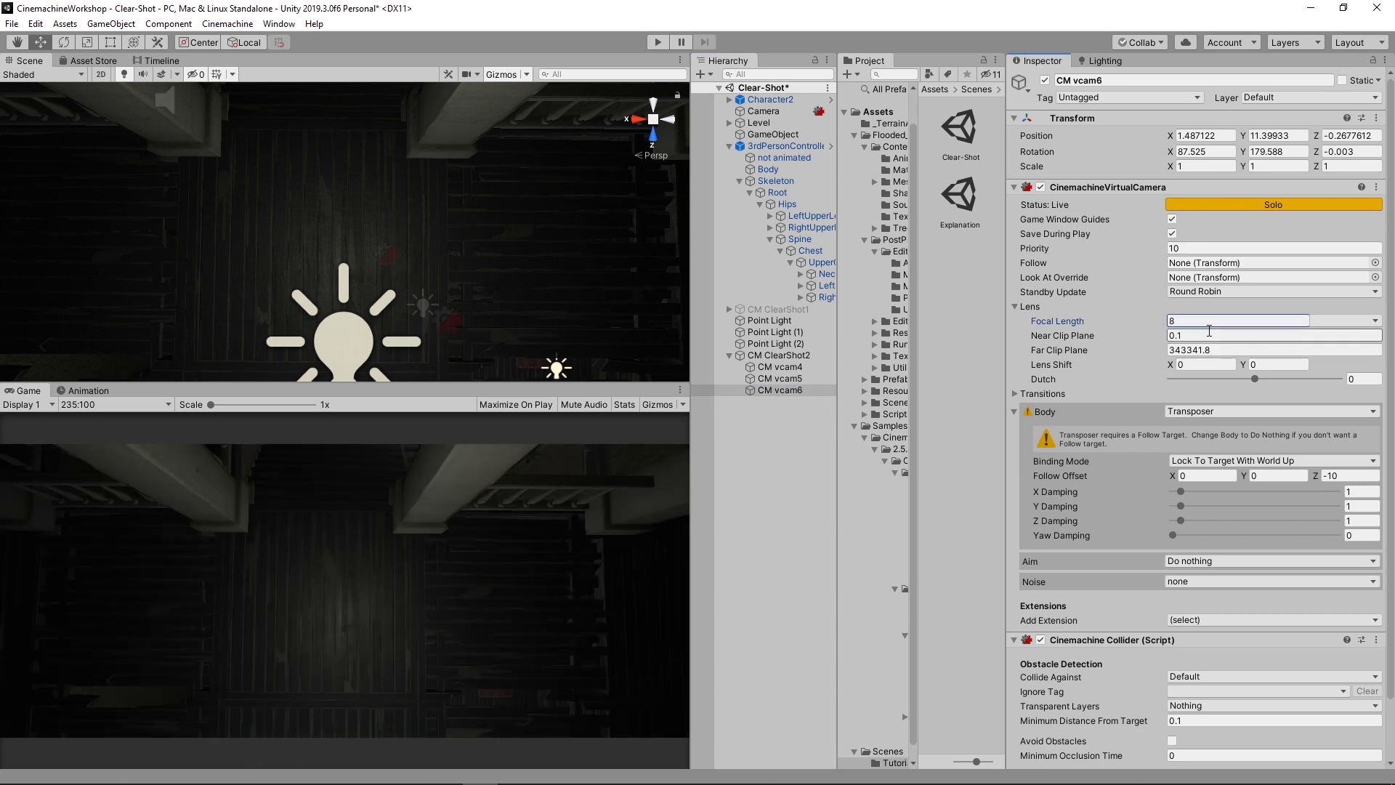
pyautogui.scroll(-3, 1209, 331)
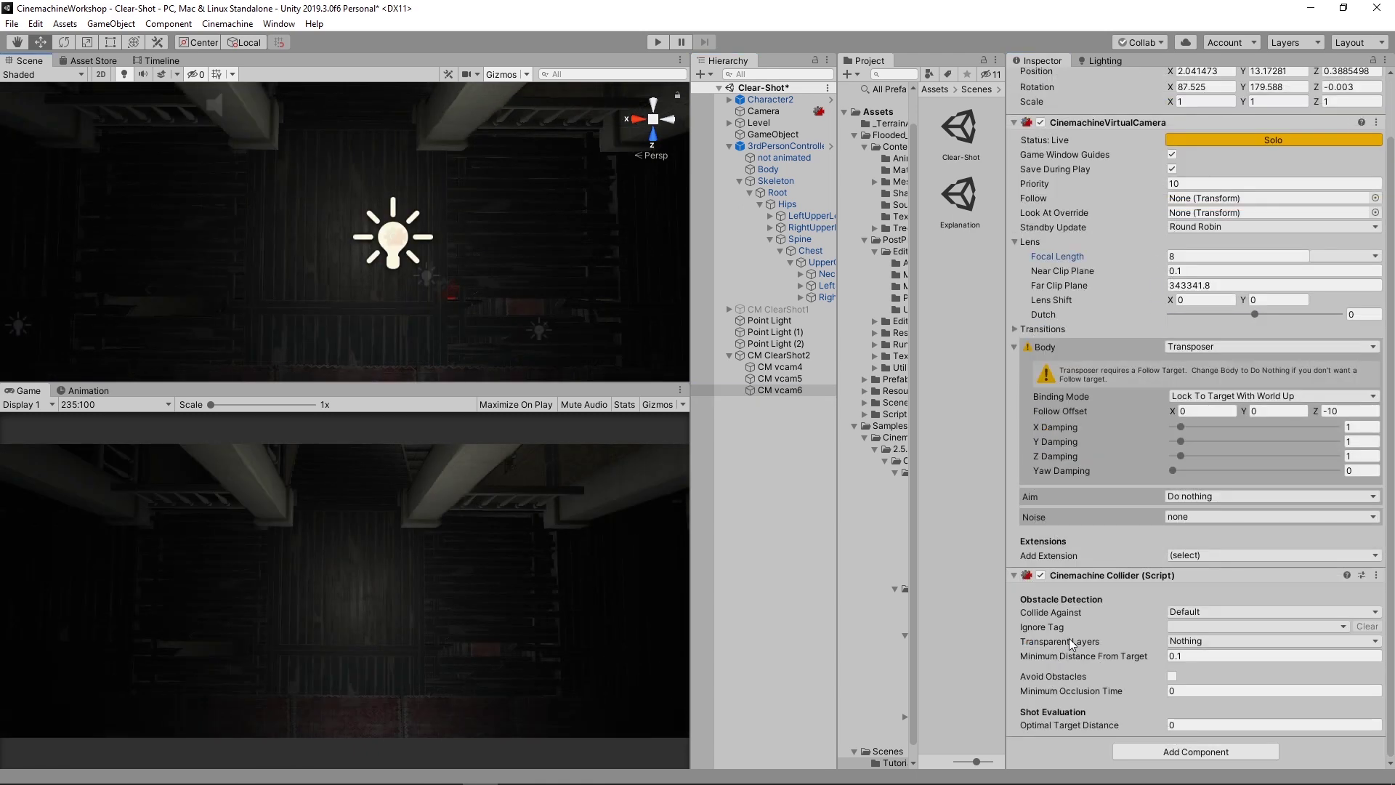
pyautogui.click(1201, 627)
pyautogui.click(1206, 723)
# Play the scene to test the switching between CM ClearShot2's cameras, and stop playback.
pyautogui.hotkey('ctrl', 'p')
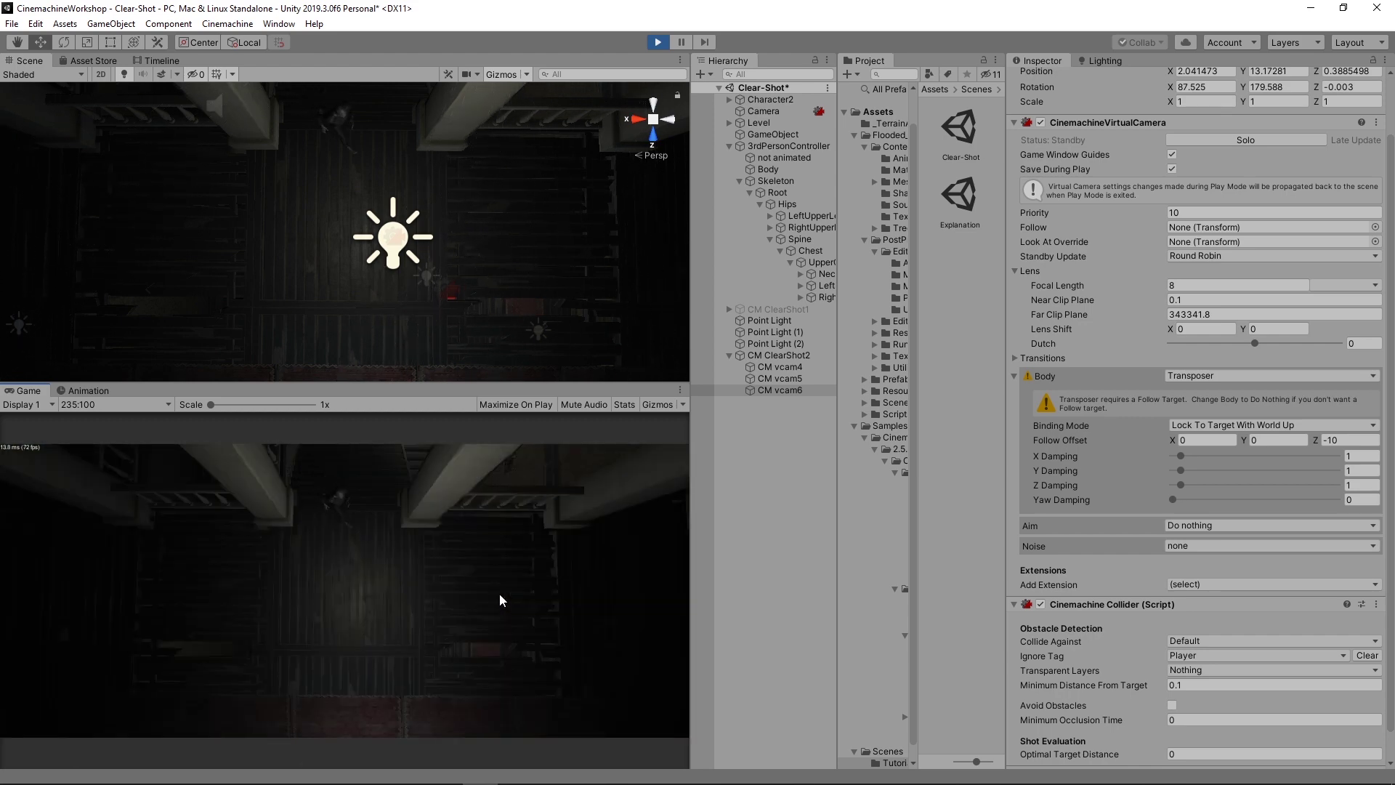
pyautogui.hotkey('ctrl', 'p')
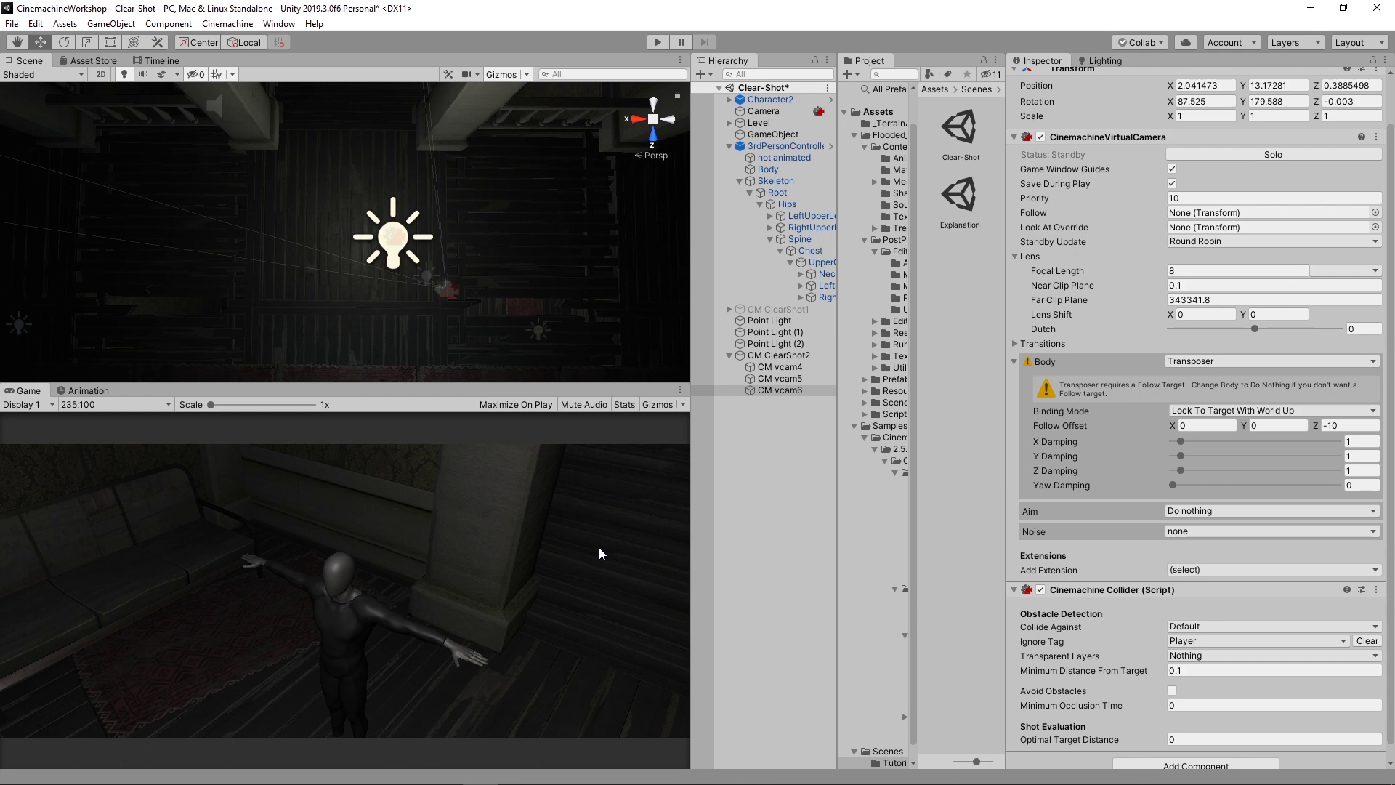
# Set CM vcam4's Noise to Basic Multi Channel Perlin with the Handheld_wideangle_mild profile.
pyautogui.click(791, 368)
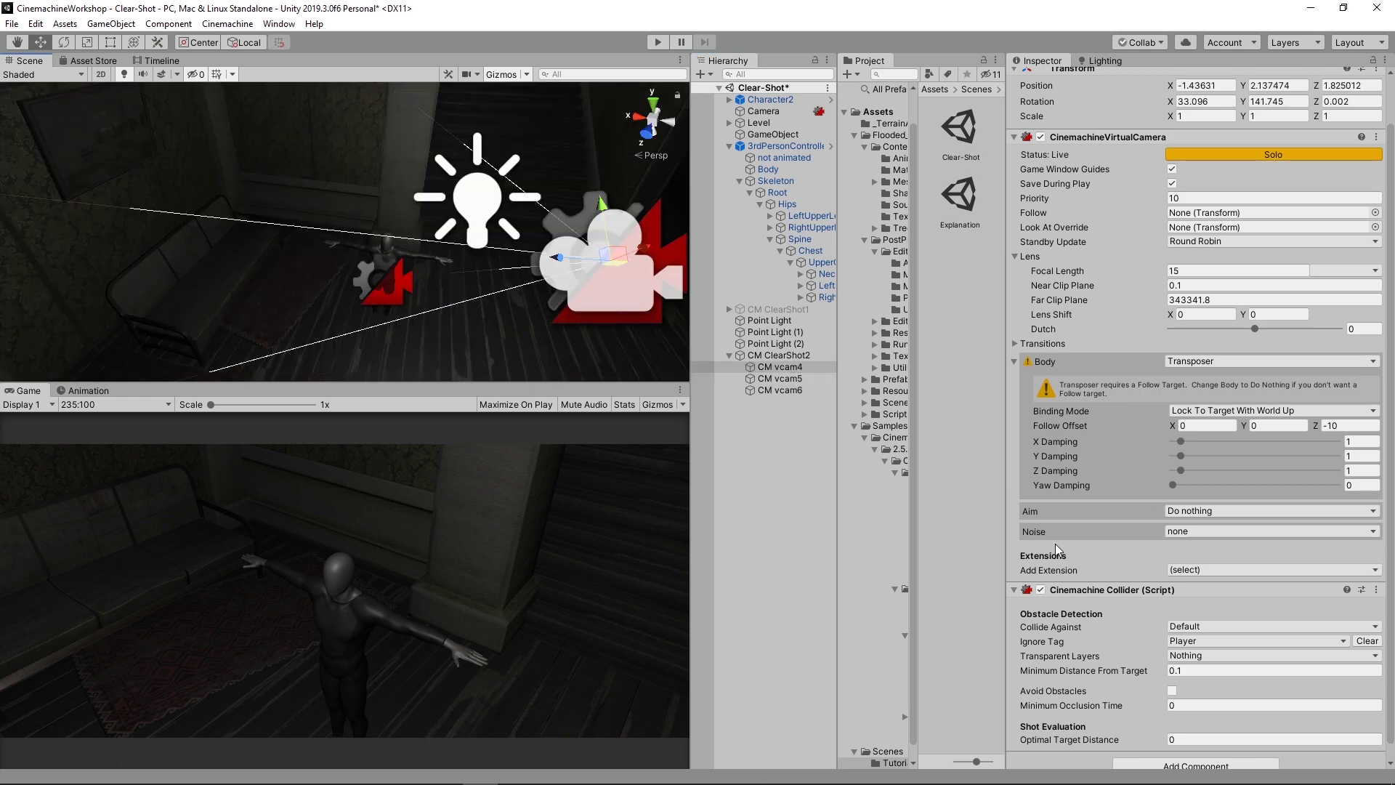
pyautogui.click(1211, 528)
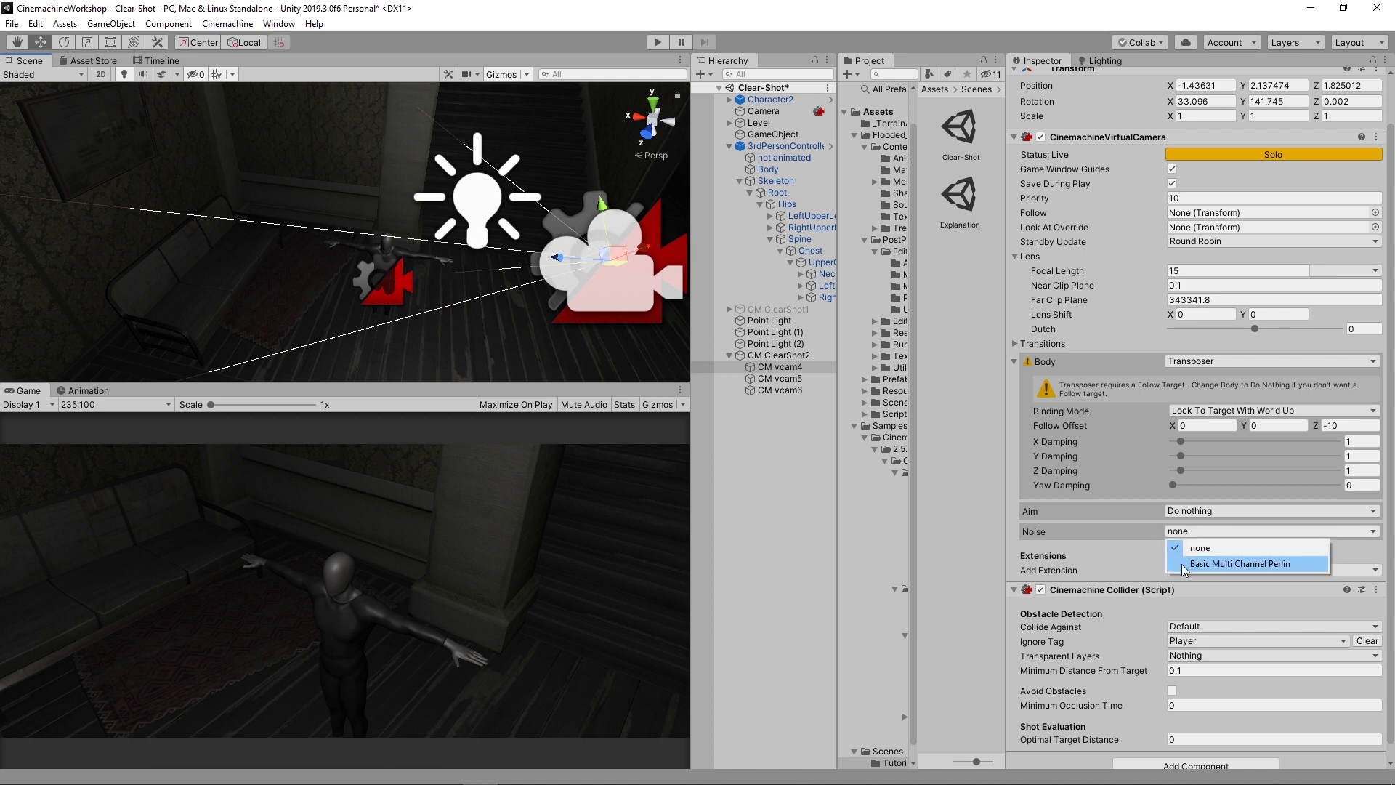
pyautogui.click(1268, 567)
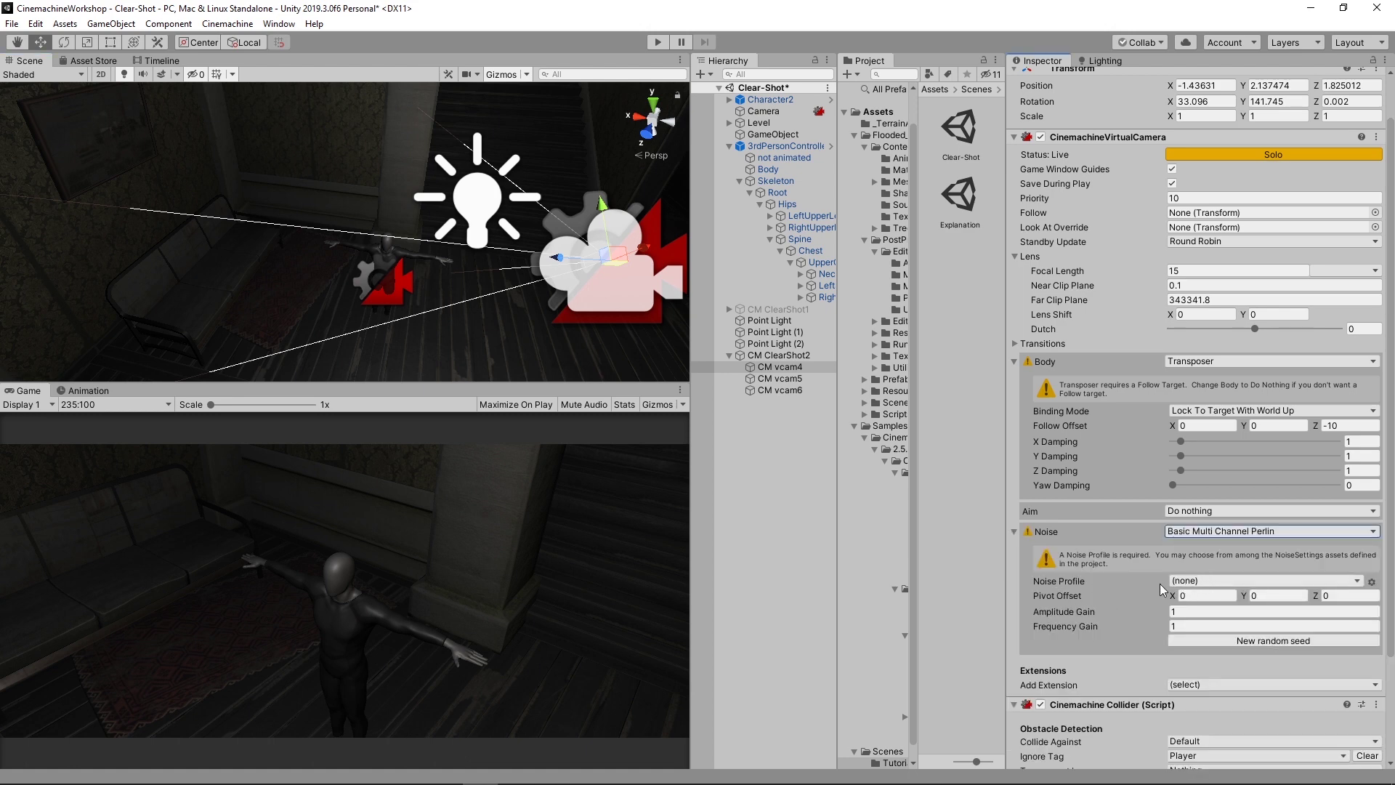
pyautogui.click(1213, 579)
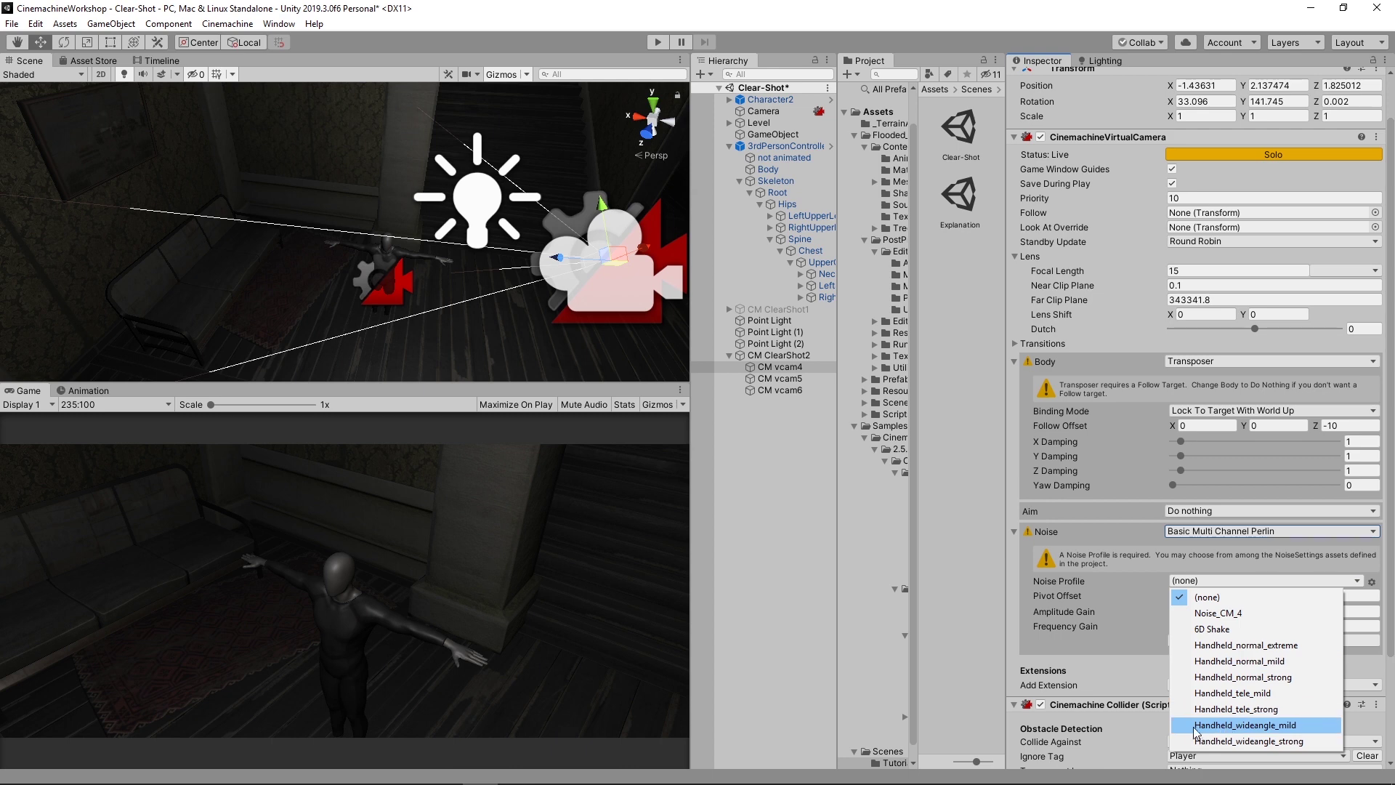
pyautogui.click(1288, 725)
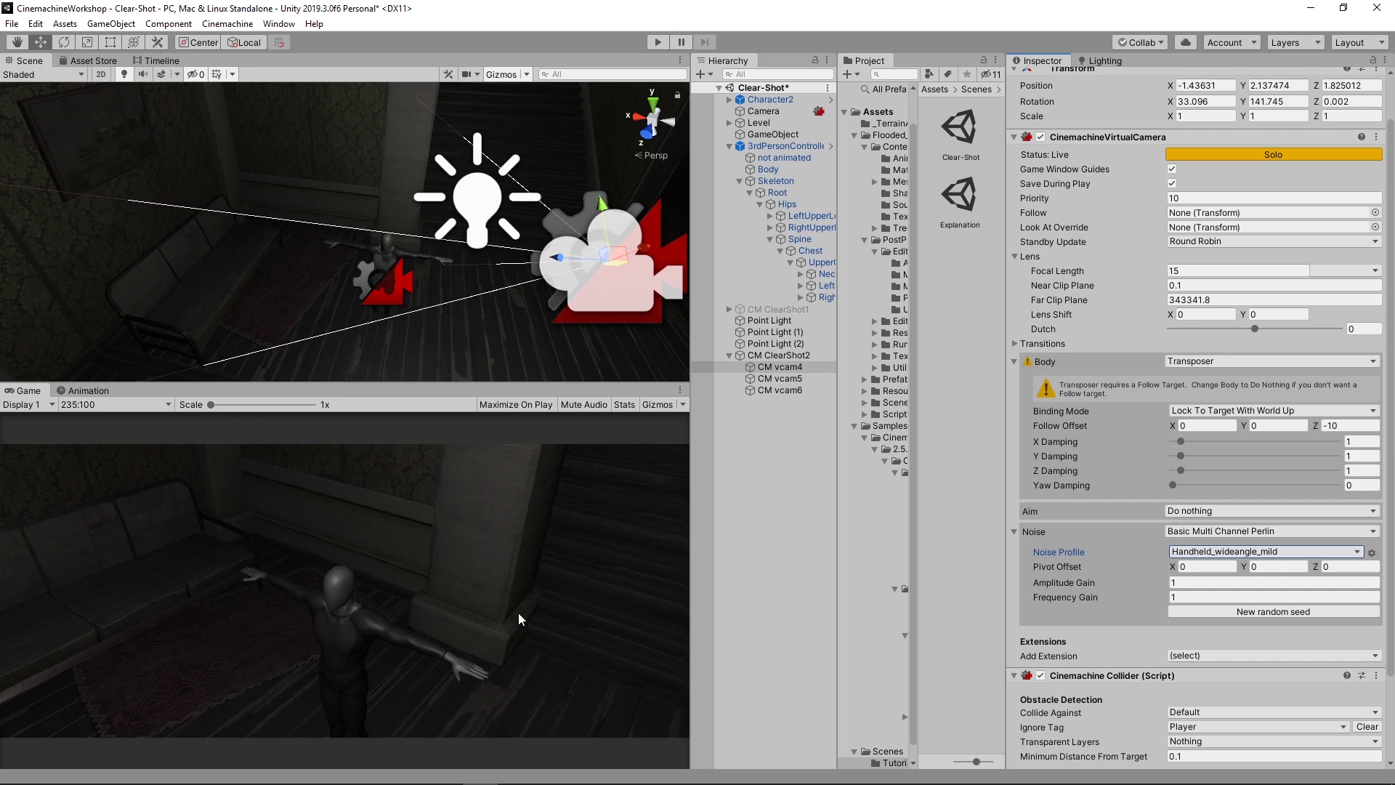
# Try an Amplitude Gain of 3.43 on CM vcam4's noise, and set it back to 1.
pyautogui.click(1067, 583)
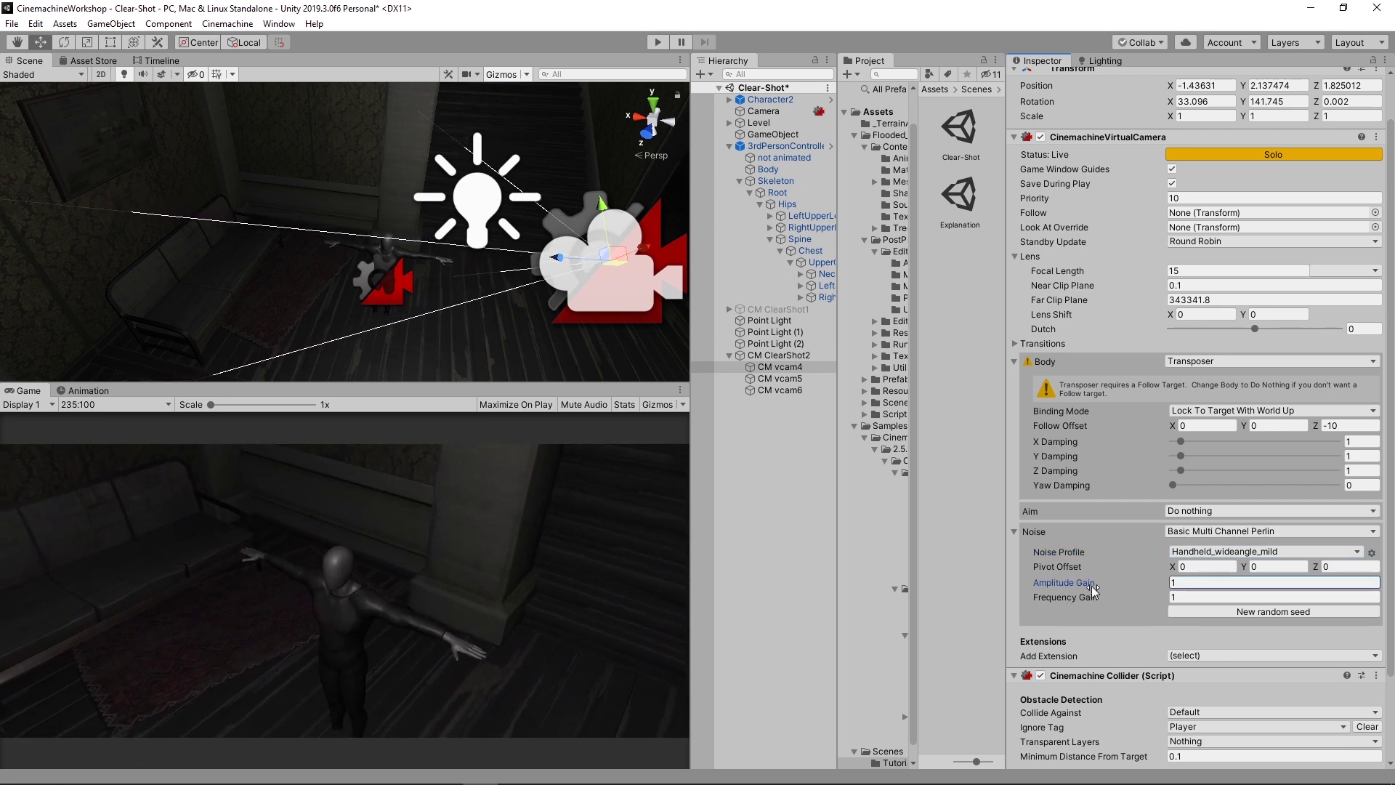
pyautogui.moveTo(1089, 586)
pyautogui.moveTo(1088, 585); pyautogui.dragTo(1166, 584)
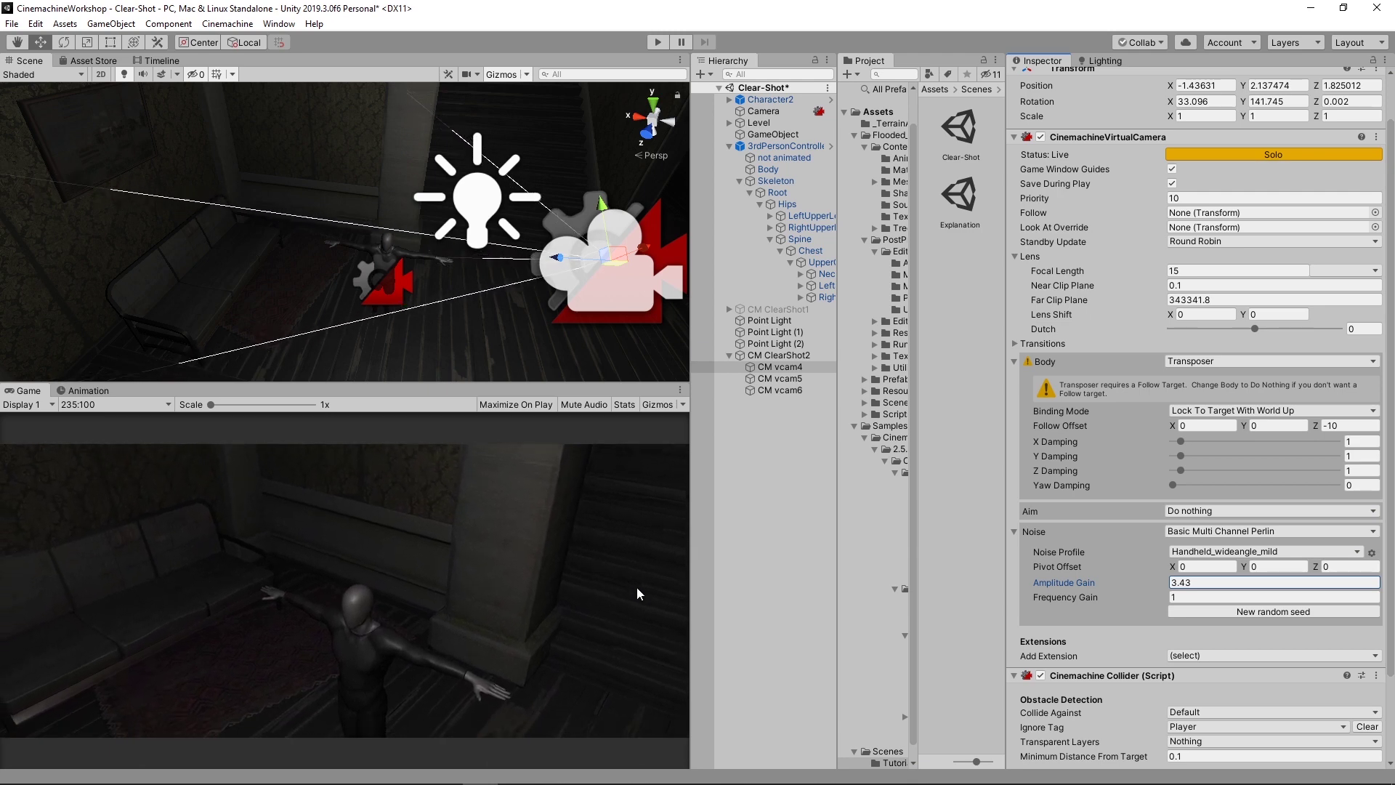
pyautogui.click(1258, 585)
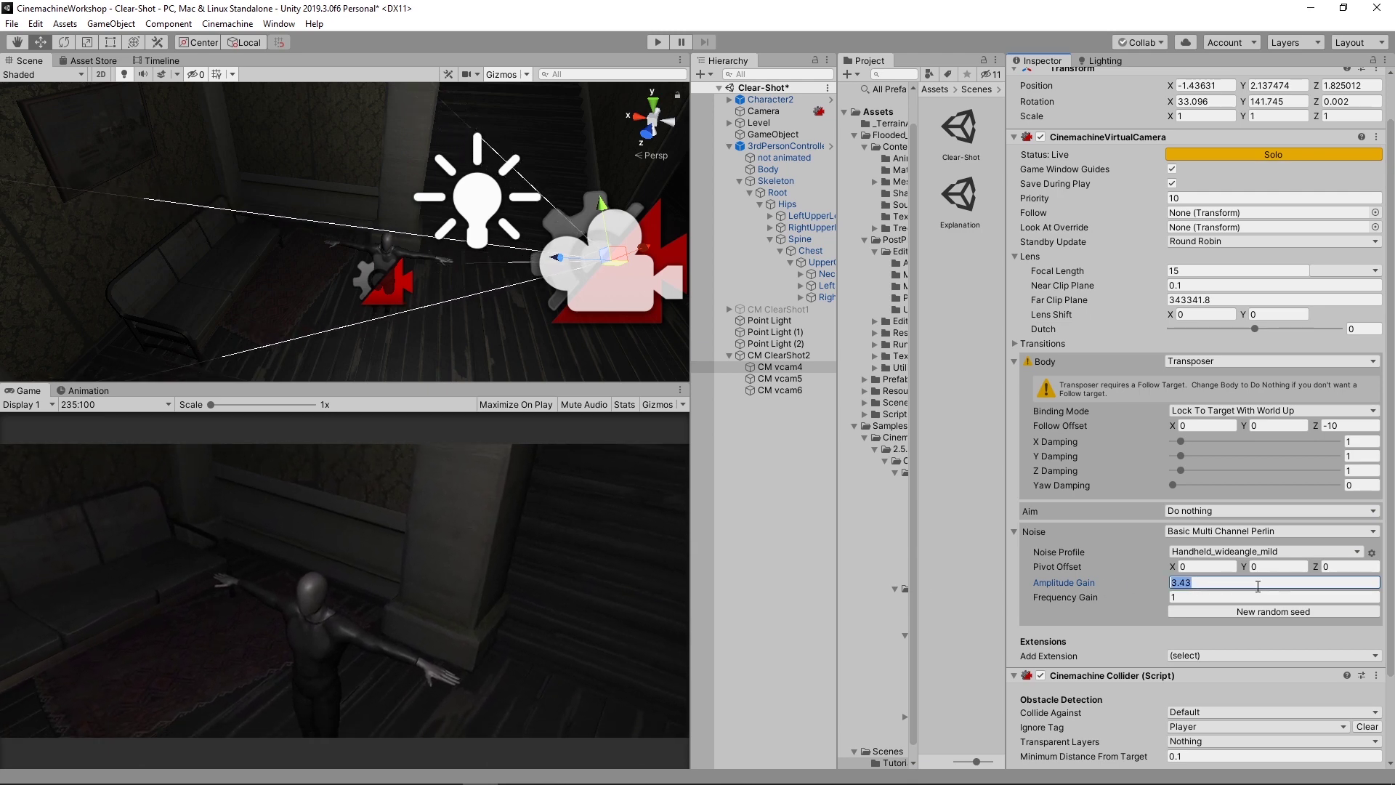
pyautogui.press('BackSpace')
pyautogui.write('1')
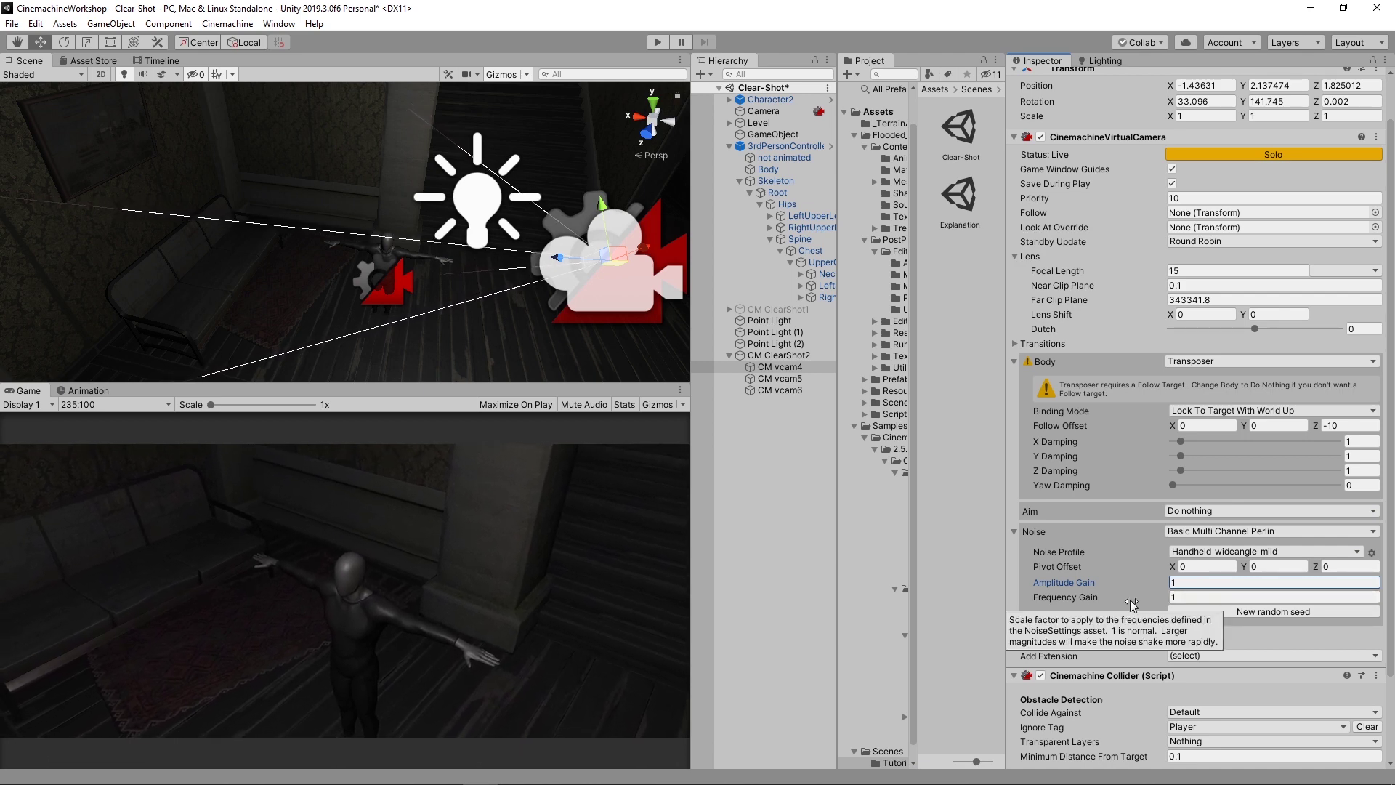
# Try a Frequency Gain of 3.49 on CM vcam4's noise, and set it back to 1.
pyautogui.moveTo(1130, 599); pyautogui.dragTo(1159, 611)
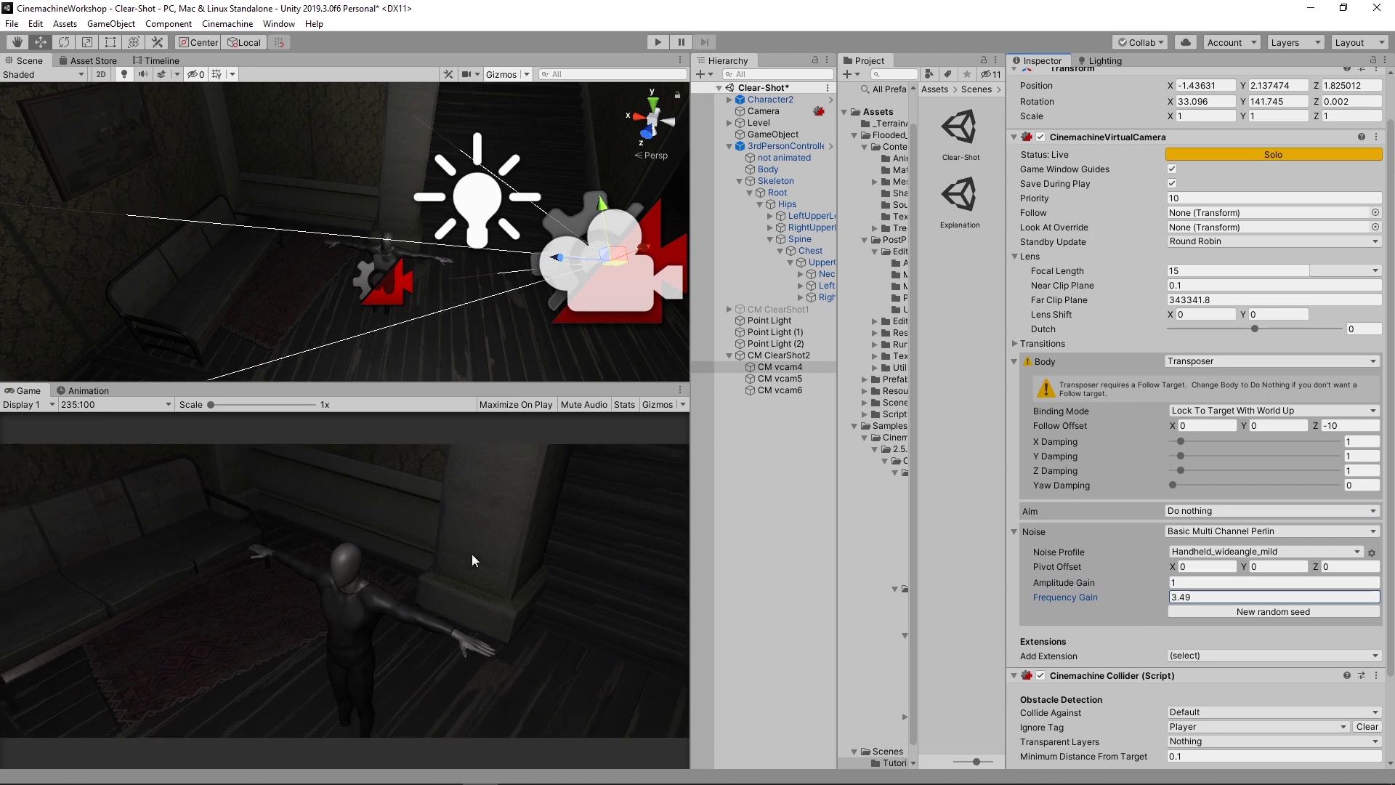
pyautogui.click(1207, 596)
pyautogui.write('1')
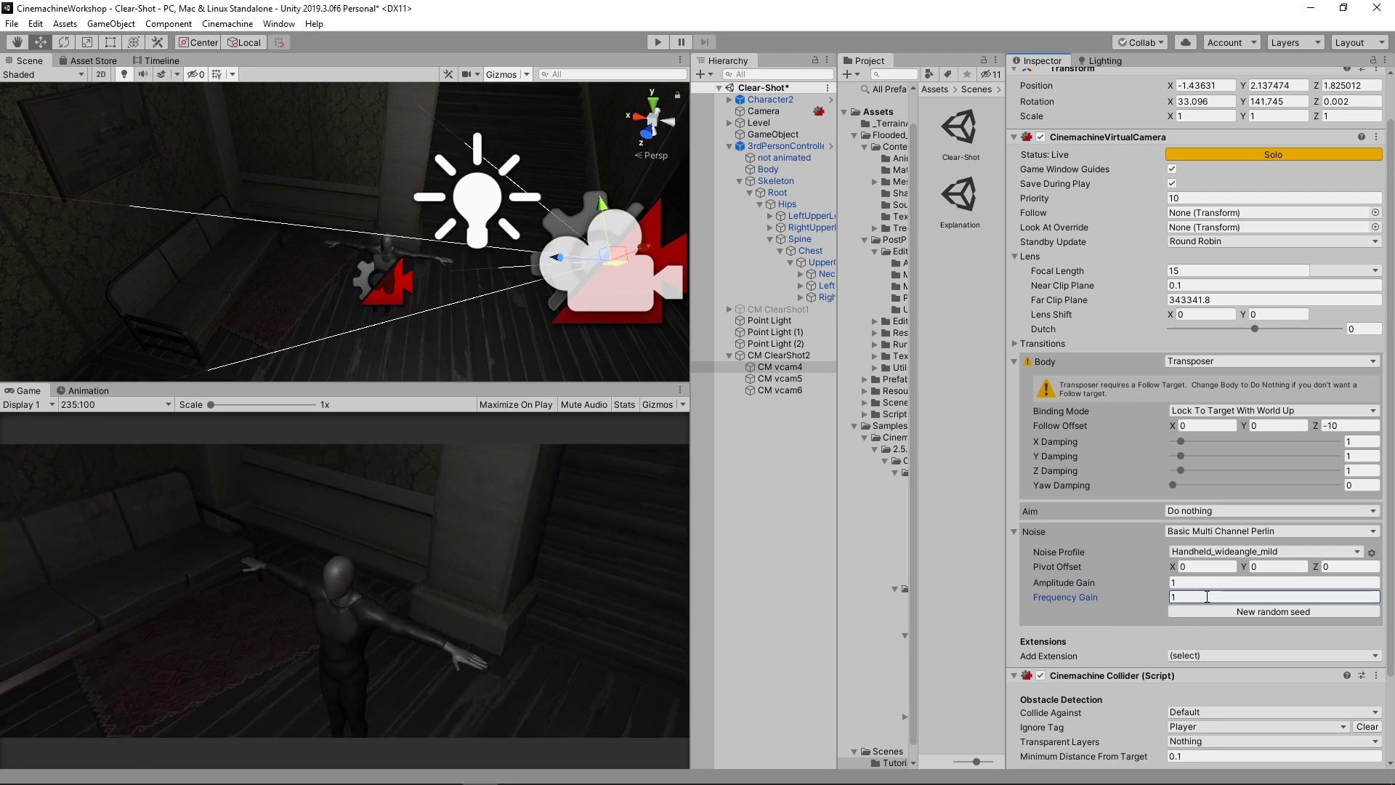
# Play the scene to test the ClearShot cameras with CM vcam4's handheld noise, and stop playback.
pyautogui.hotkey('ctrl', 'p')
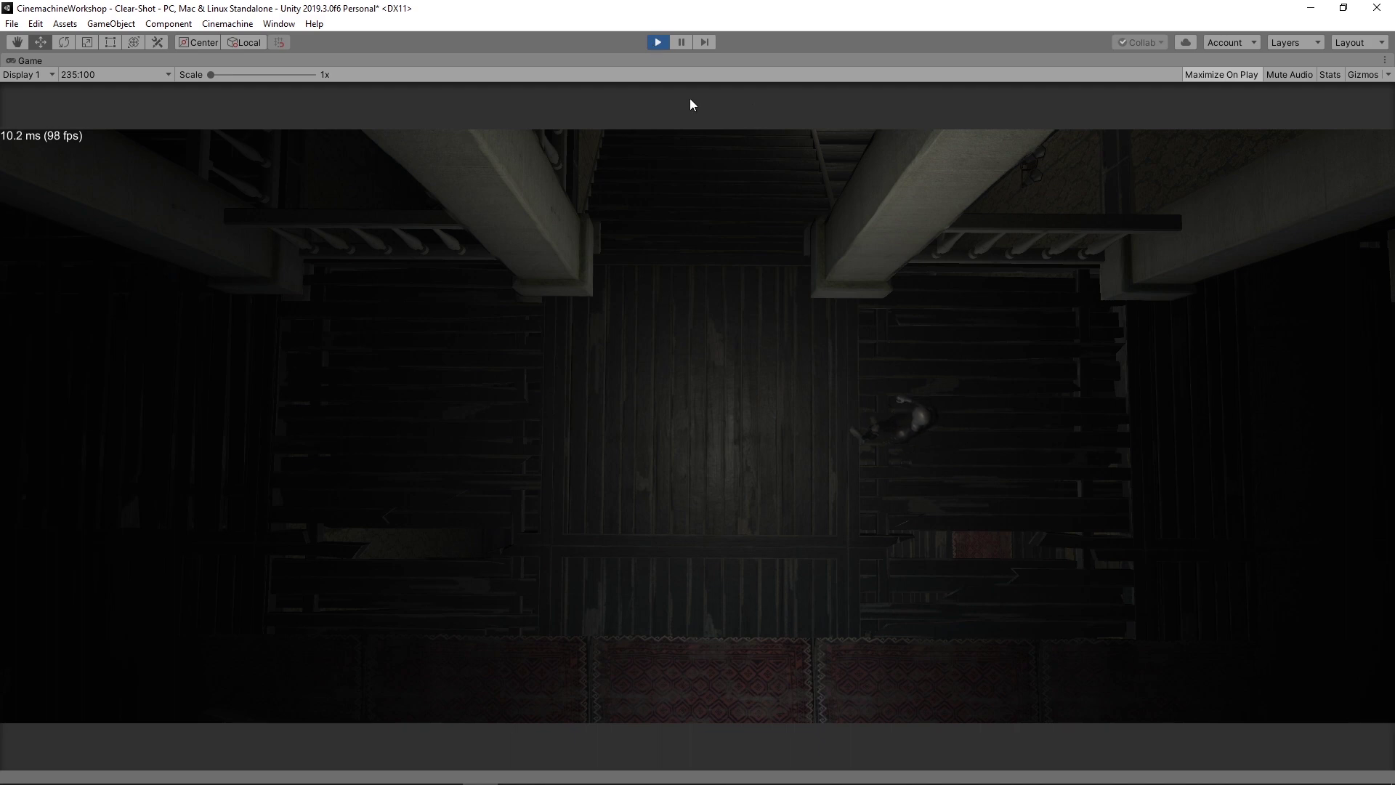
pyautogui.click(658, 45)
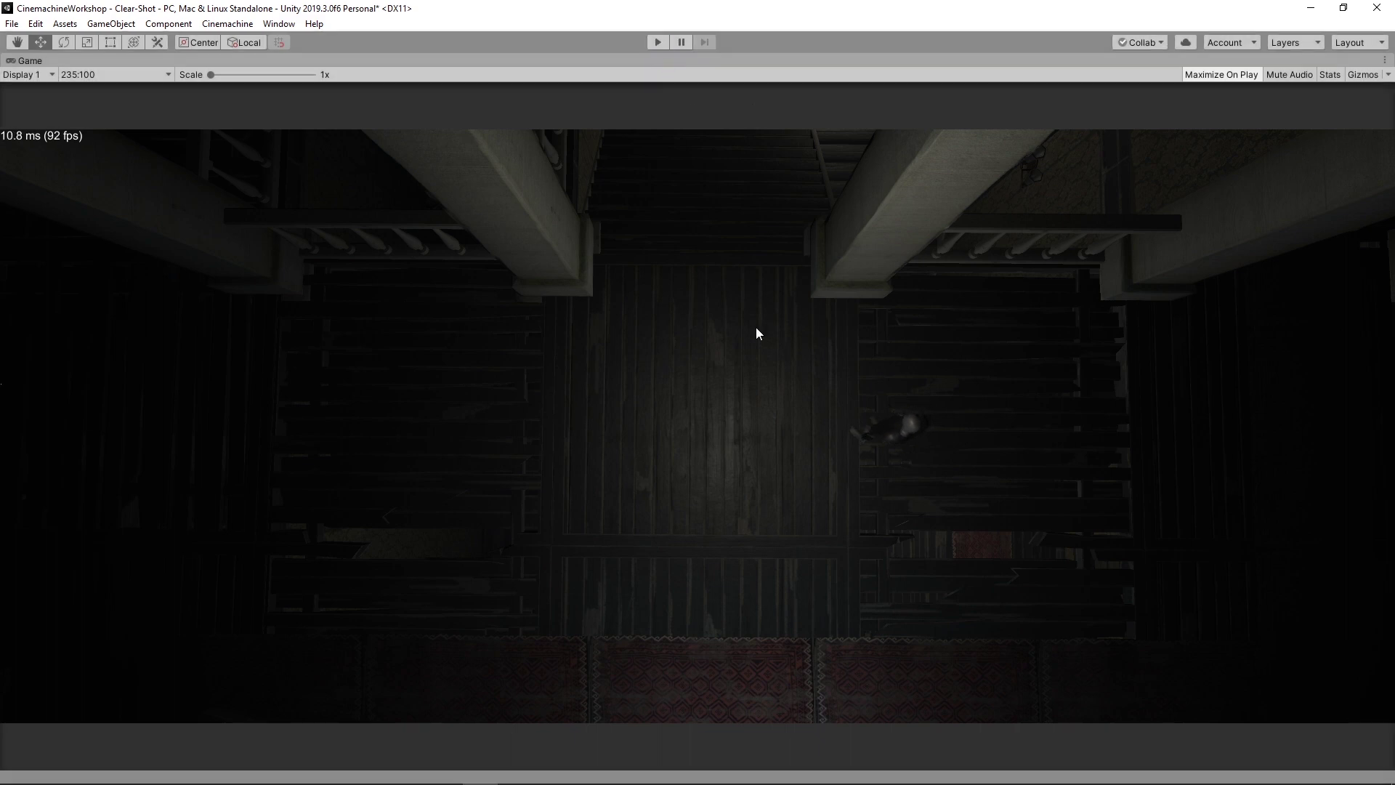